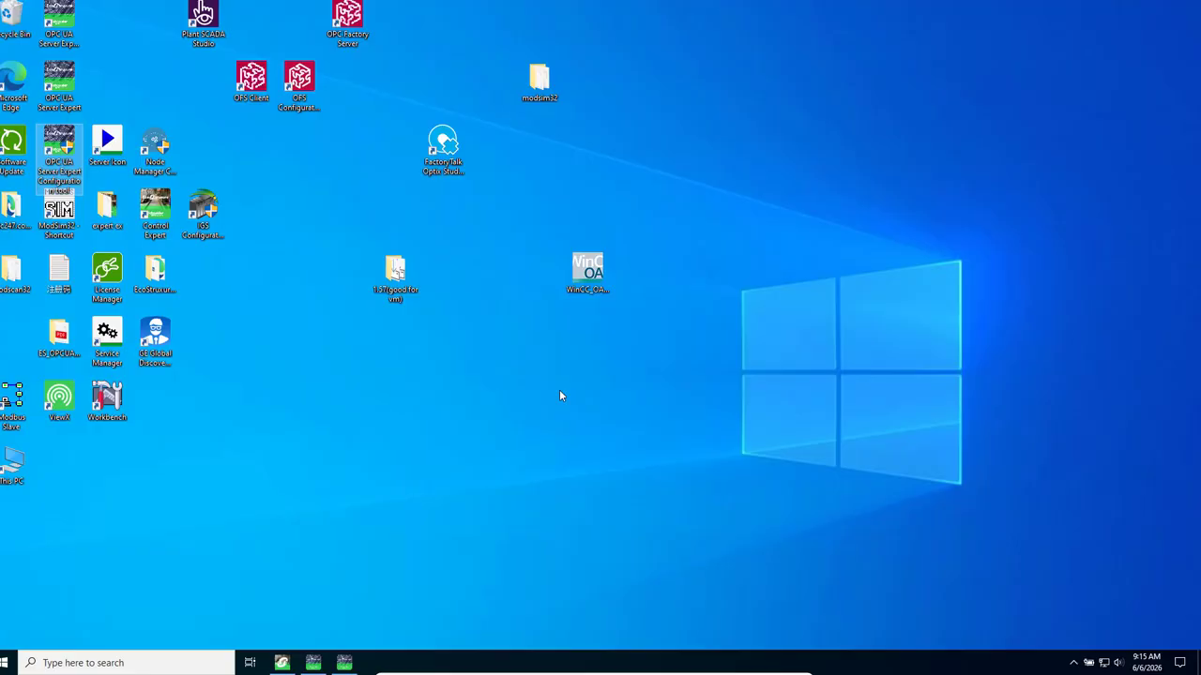
# - Switch to Control Expert and examine the test_modbus ladder logic, from the start and stop rungs through the math blocks to the reset rung
pyautogui.click(281, 664)
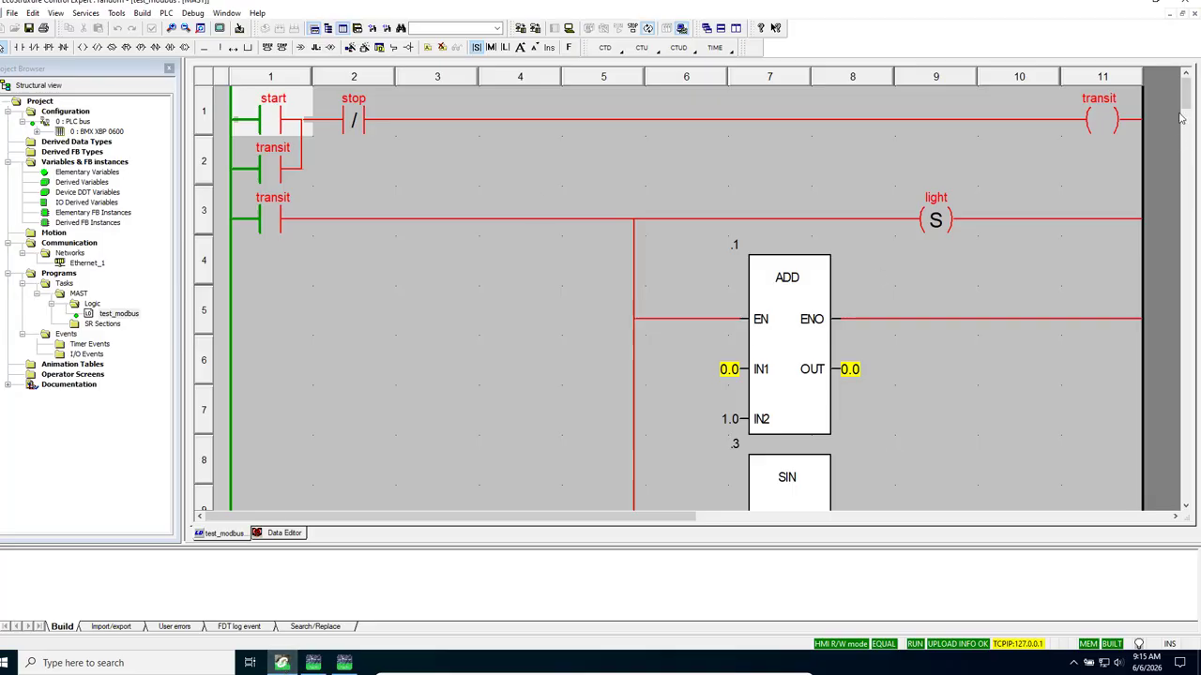
pyautogui.scroll(-1, 1187, 101)
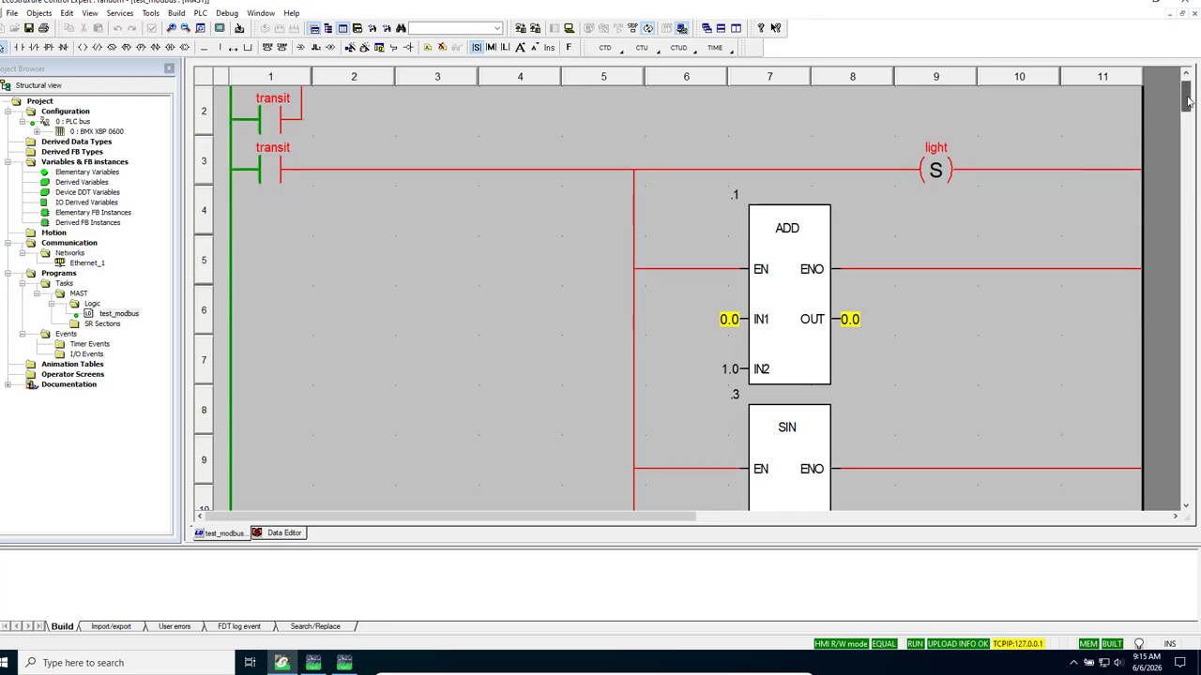
pyautogui.moveTo(1187, 101); pyautogui.dragTo(1186, 122)
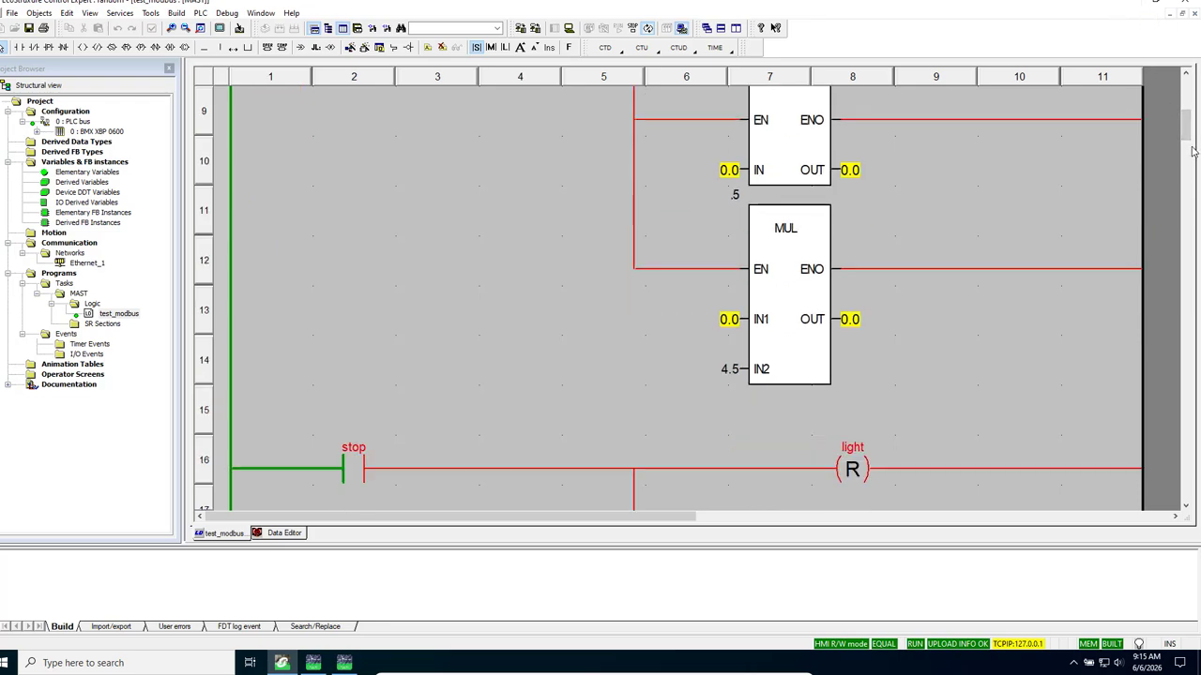
pyautogui.moveTo(1186, 122)
pyautogui.mouseDown()
pyautogui.moveTo(1186, 98)
pyautogui.moveTo(1191, 186)
pyautogui.moveTo(1190, 120)
pyautogui.mouseUp()
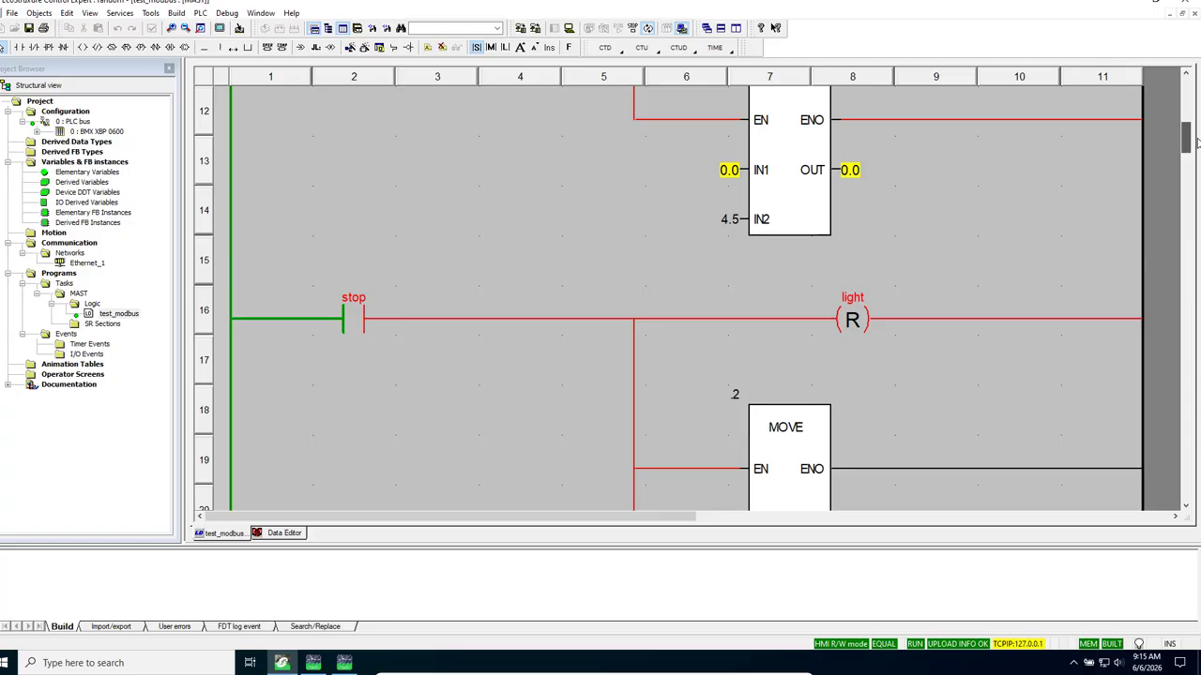
# - Review the project's variables, with their types and addresses, in the Data Editor
pyautogui.click(1169, 15)
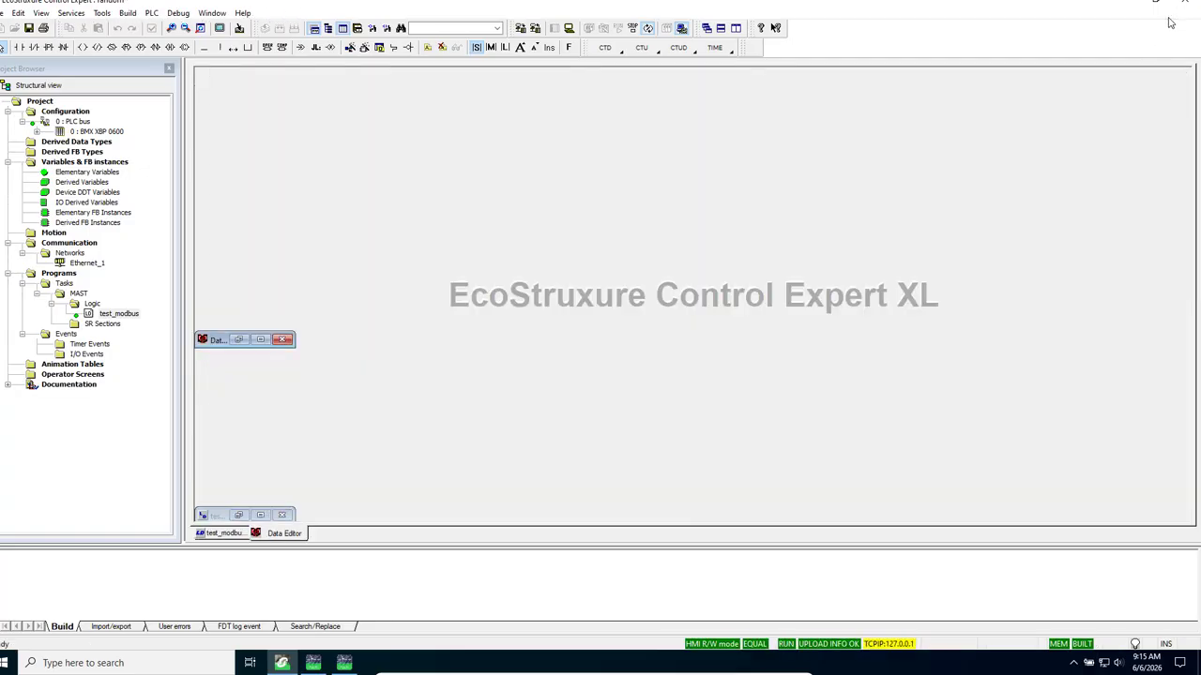
pyautogui.click(259, 339)
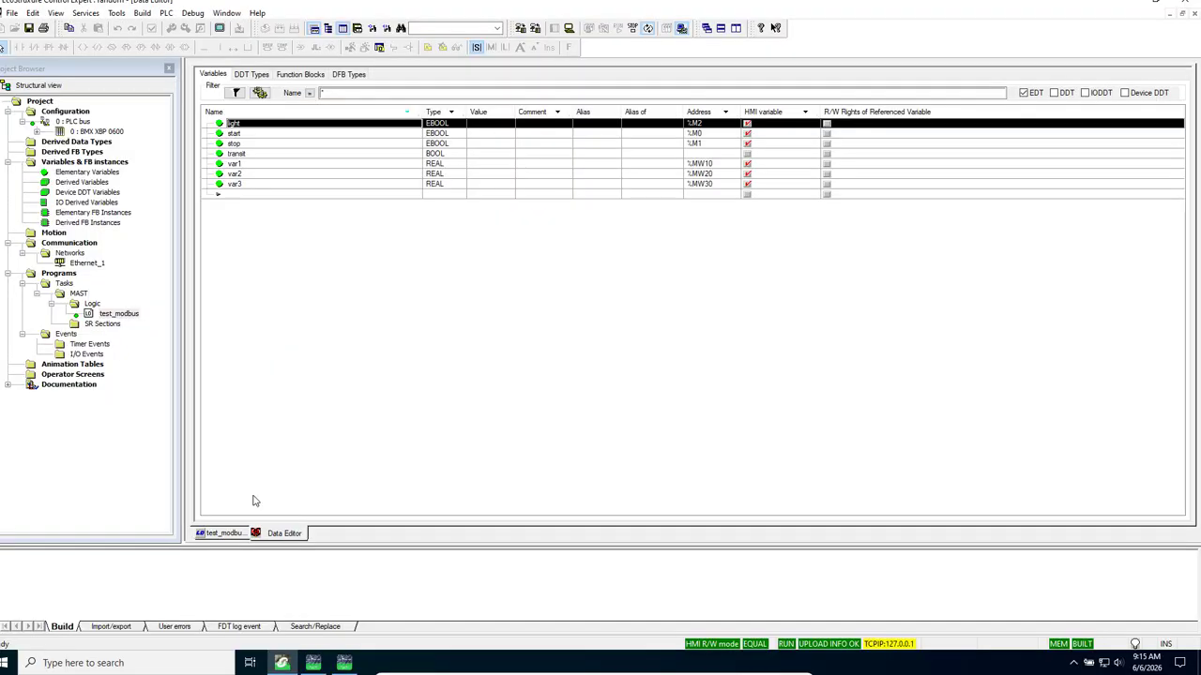
pyautogui.click(221, 533)
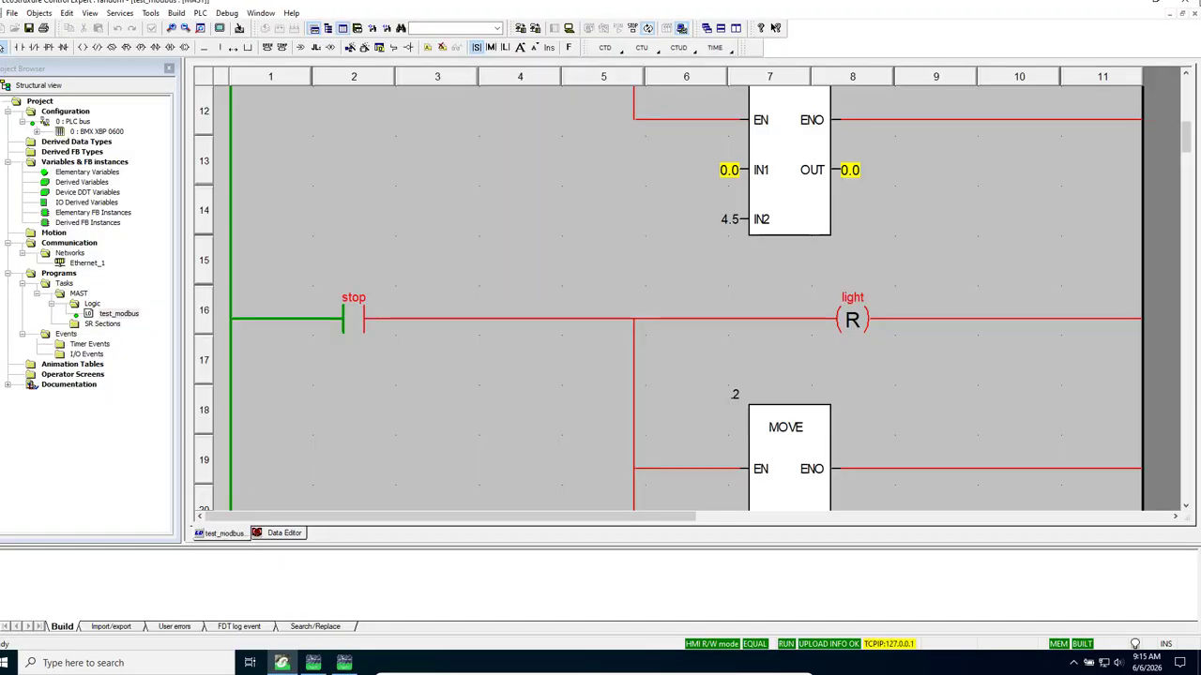
pyautogui.click(1175, 15)
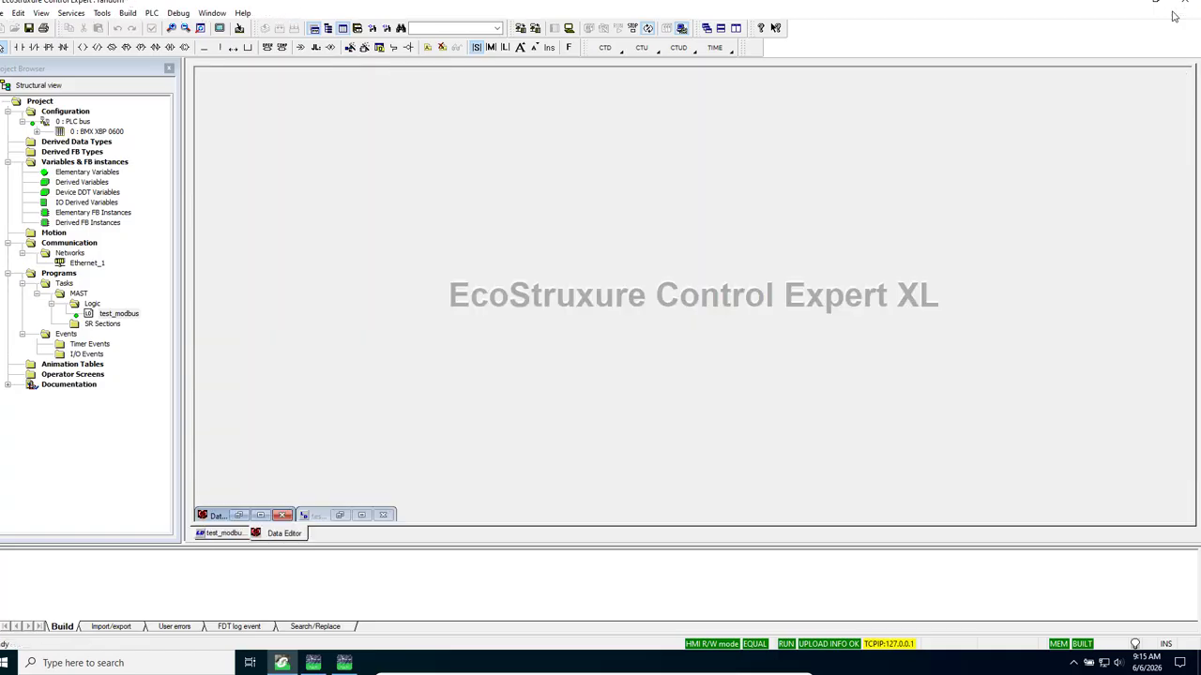
pyautogui.click(261, 515)
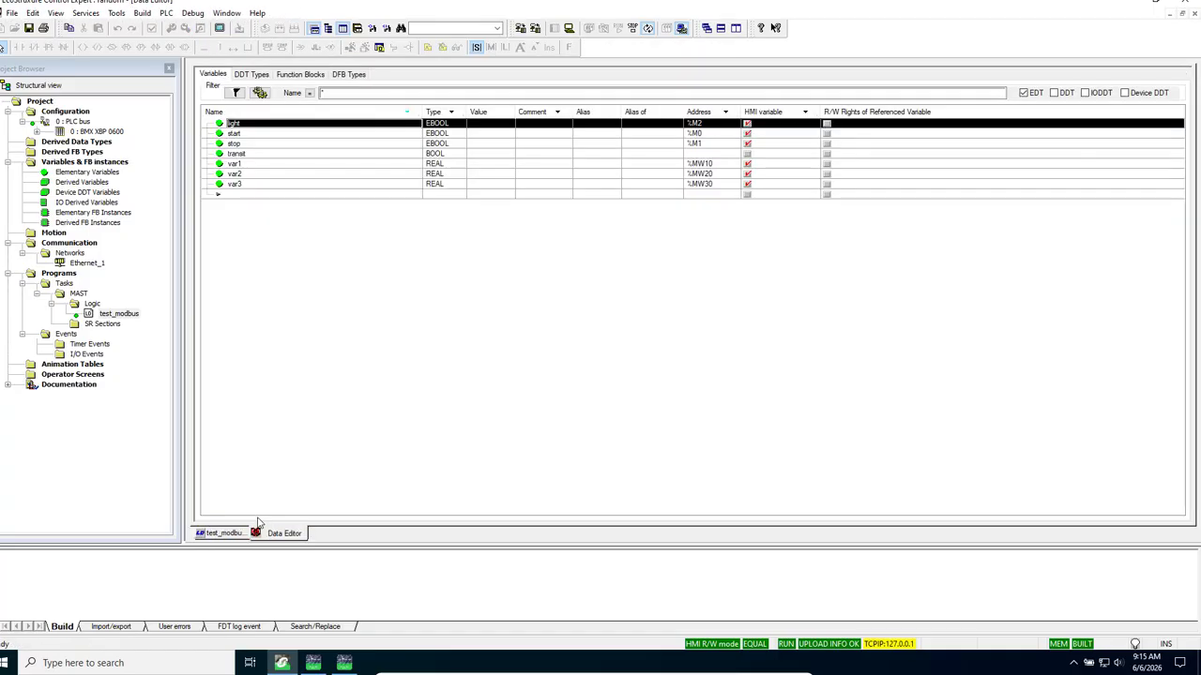
# - Switch to OPC UA Server Expert to check its endpoint URL and diagnostics, leaving the desktop clear
pyautogui.click(1134, 3)
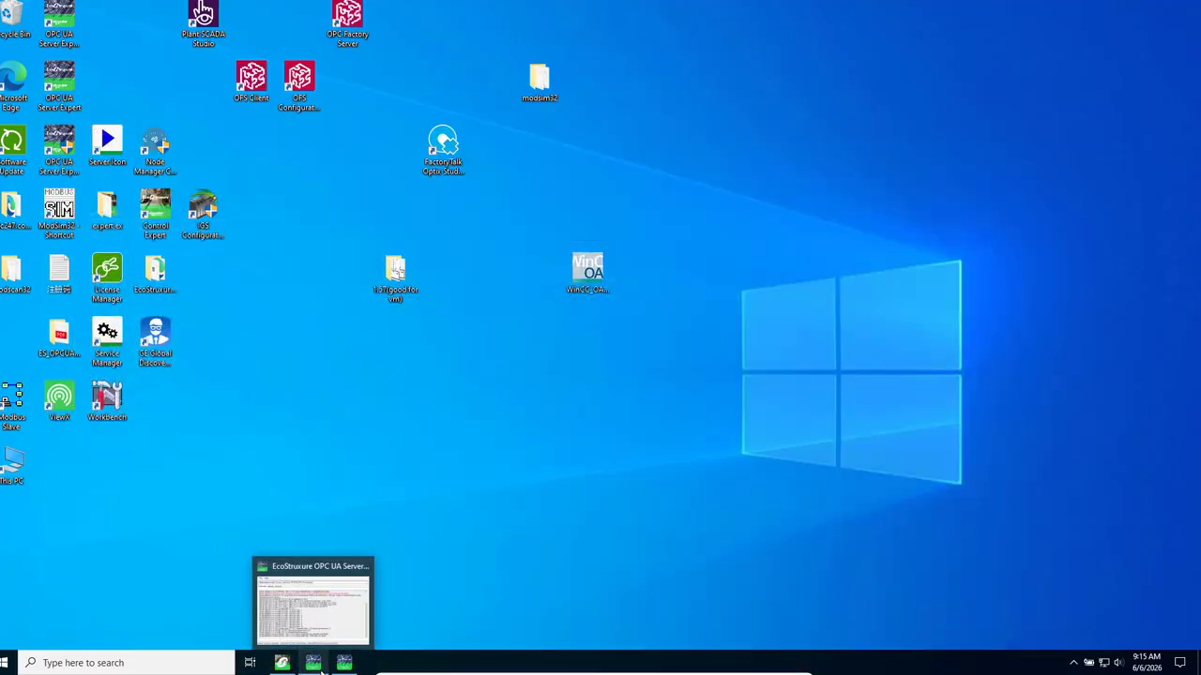
pyautogui.click(320, 666)
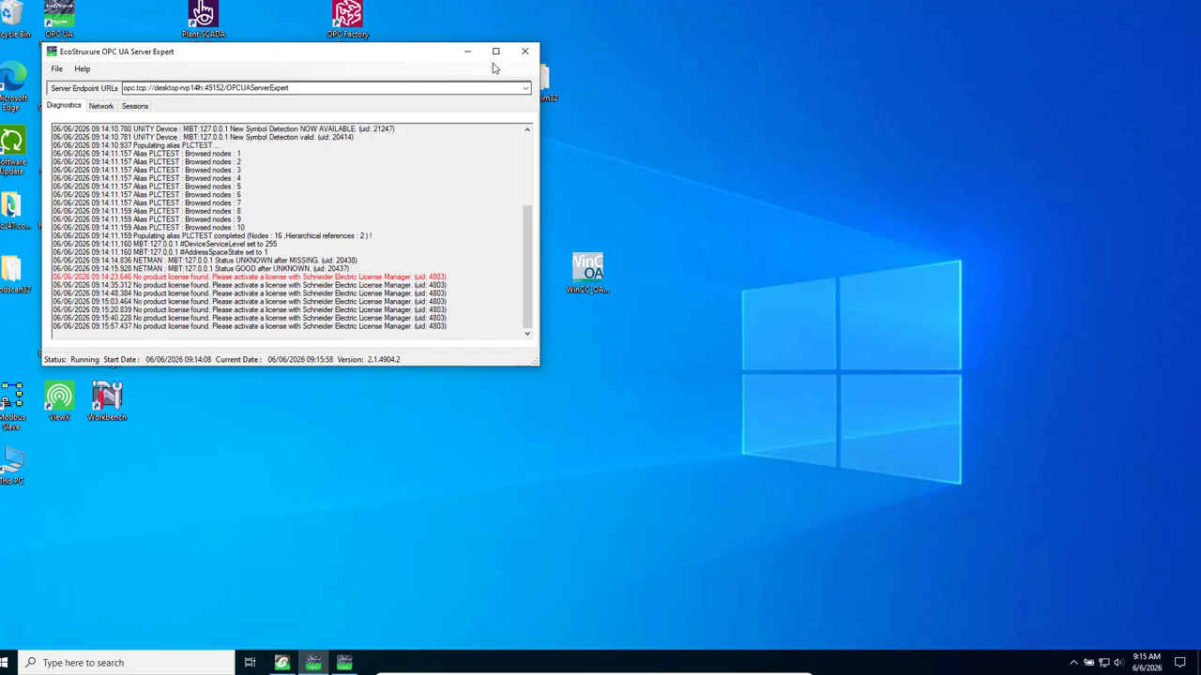
pyautogui.click(466, 52)
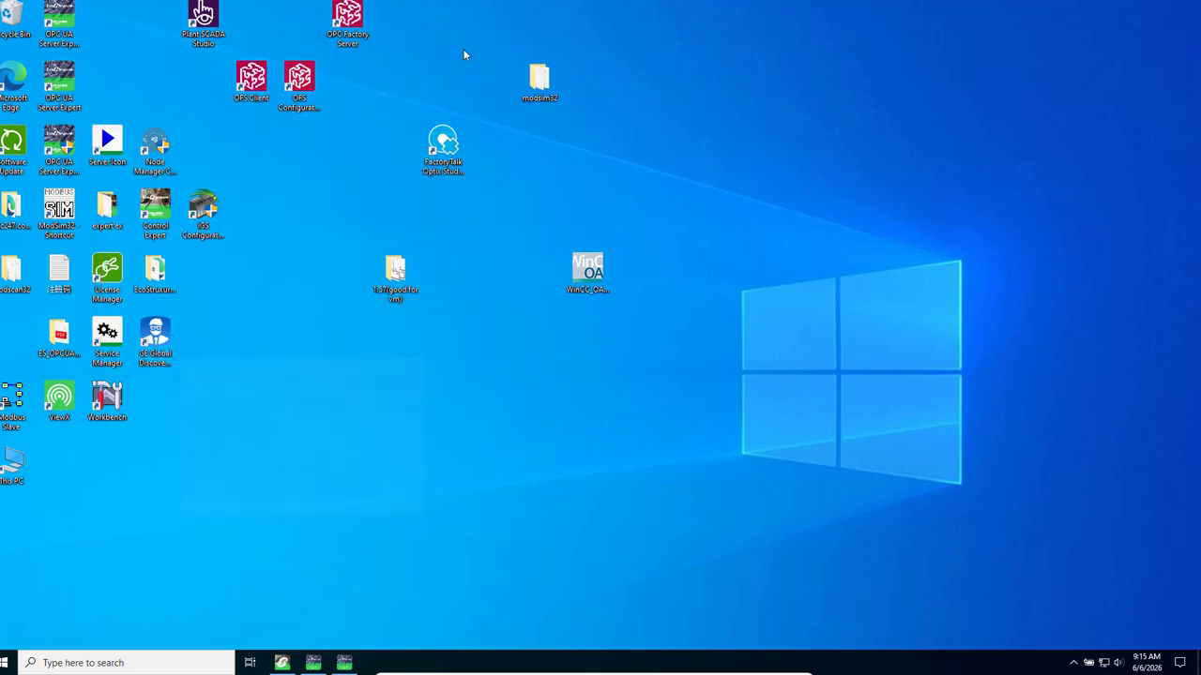
# - Launch FactoryTalk Optix Studio and create a Default project named alarm_opcua
pyautogui.click(441, 160)
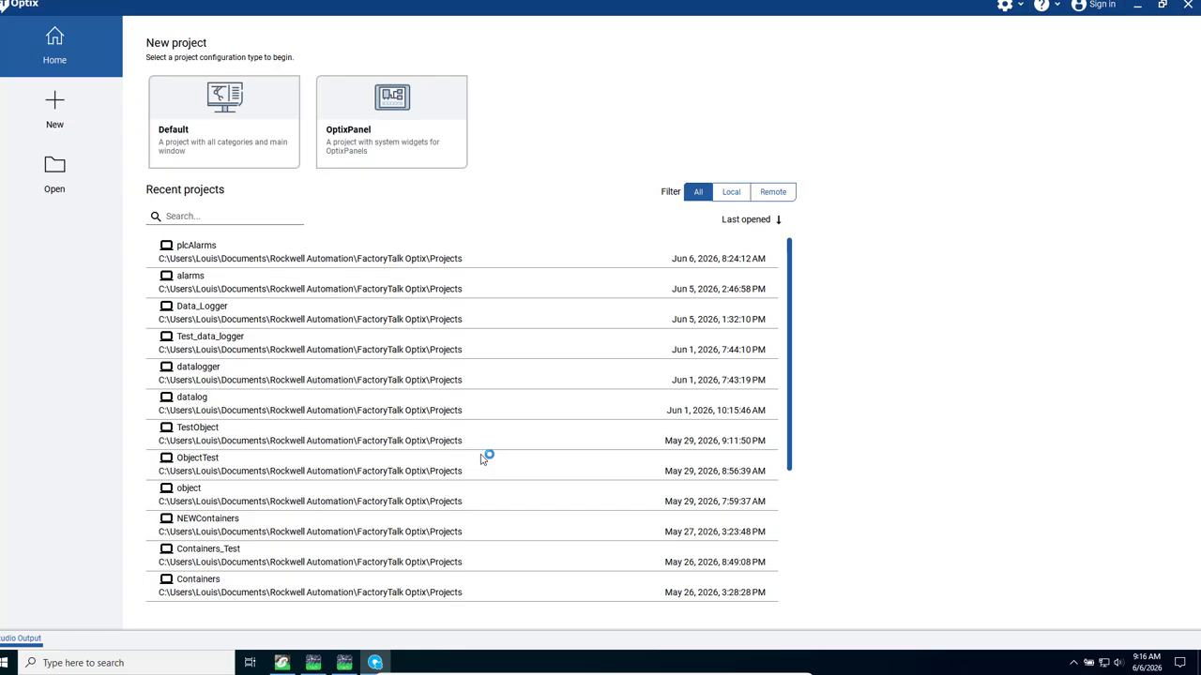
pyautogui.click(212, 120)
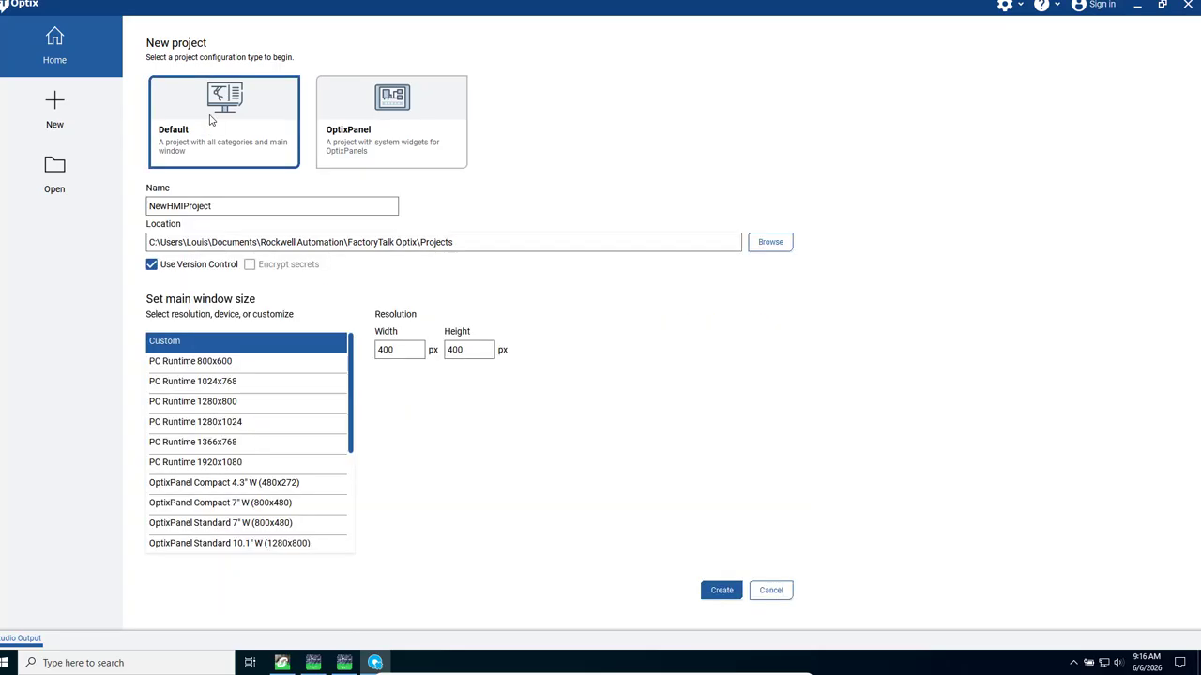
pyautogui.doubleClick(247, 206)
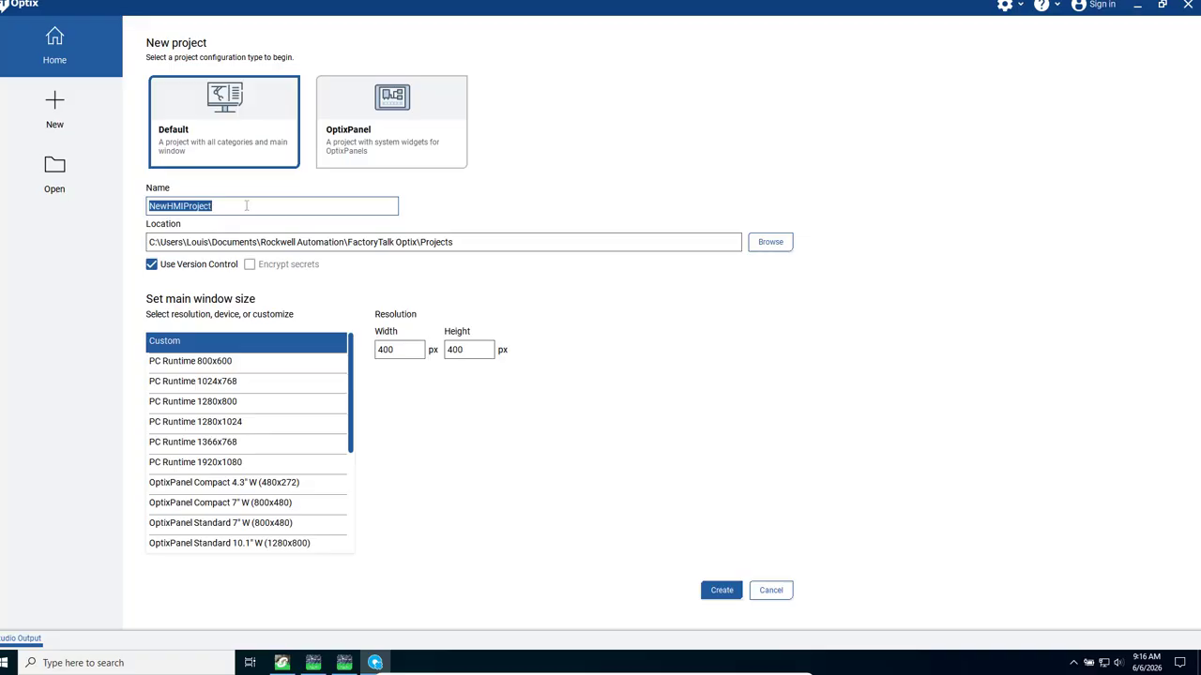
pyautogui.write('O')
pyautogui.press('BackSpace')
pyautogui.write('a')
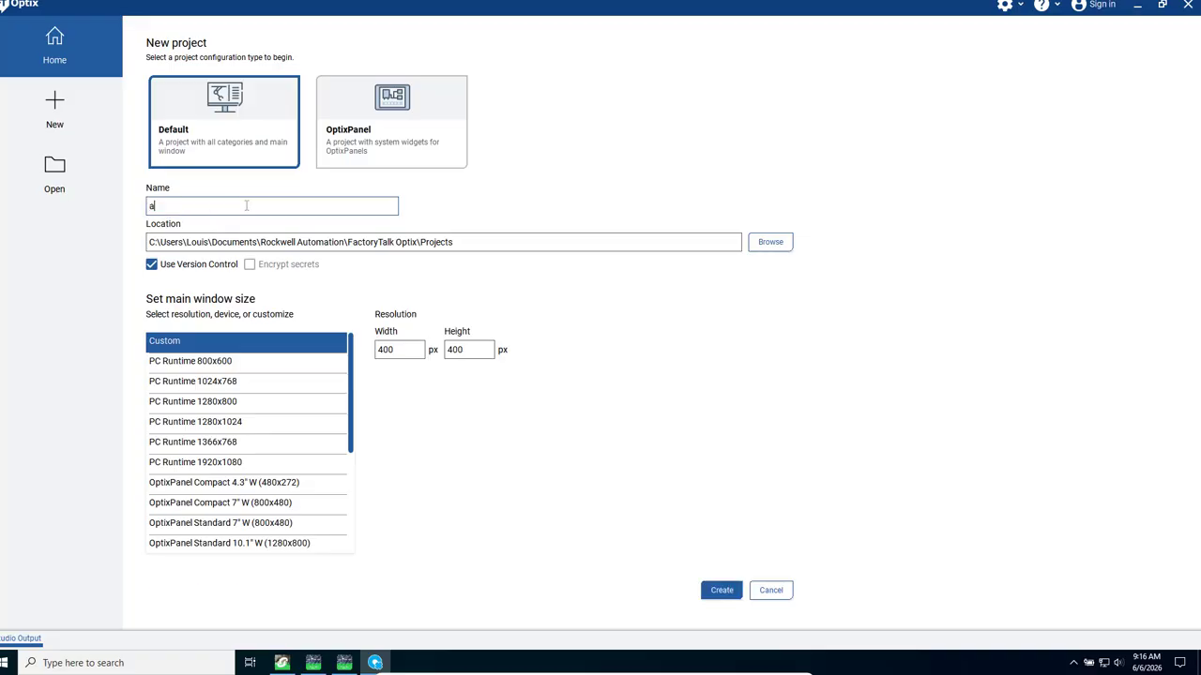
pyautogui.write('larm_opcua')
pyautogui.click(725, 593)
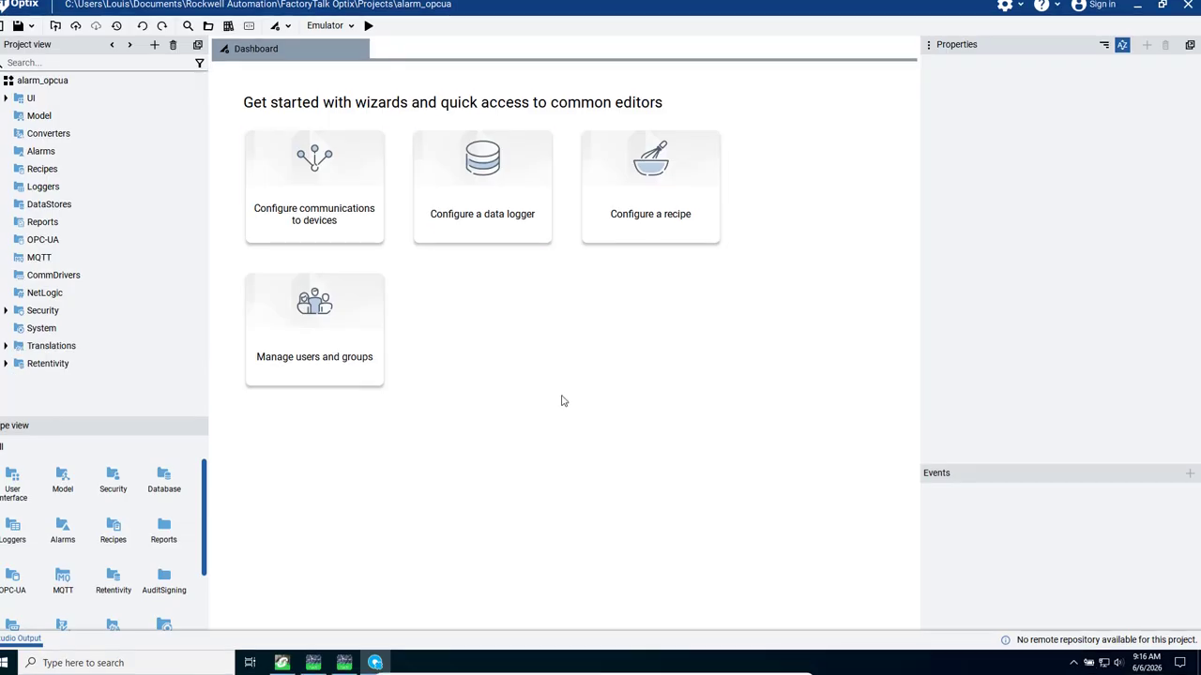
# - Add an OPC UA client to the project's OPC-UA folder
pyautogui.click(37, 242)
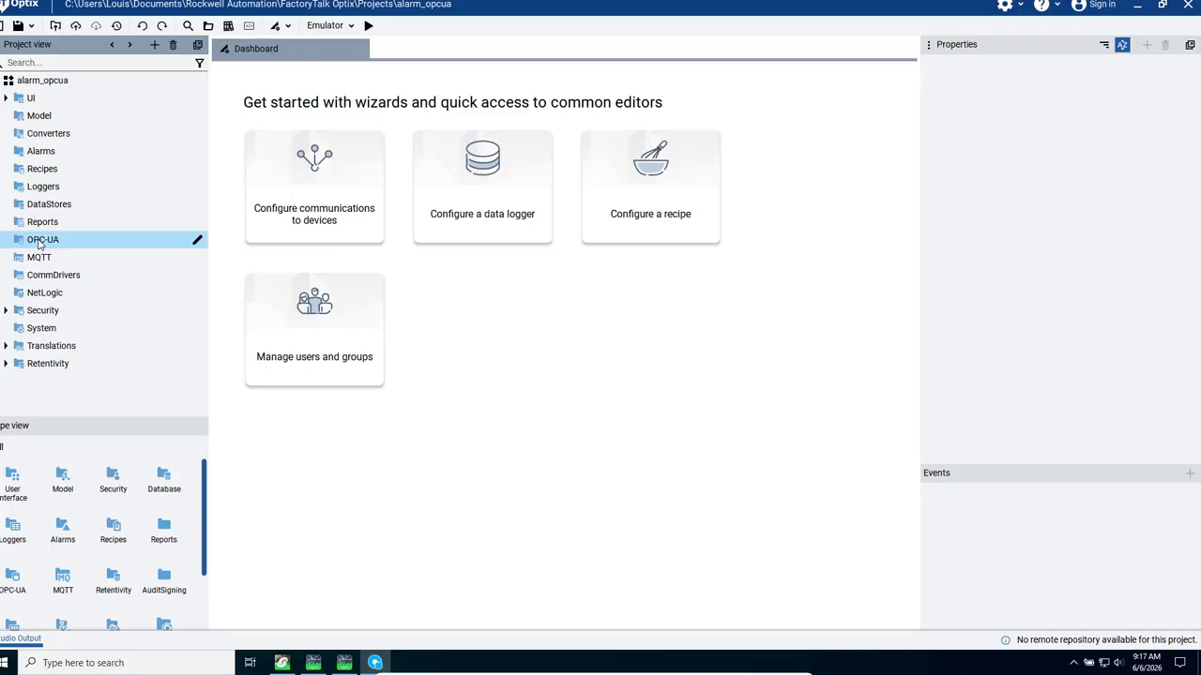
pyautogui.rightClick(39, 244)
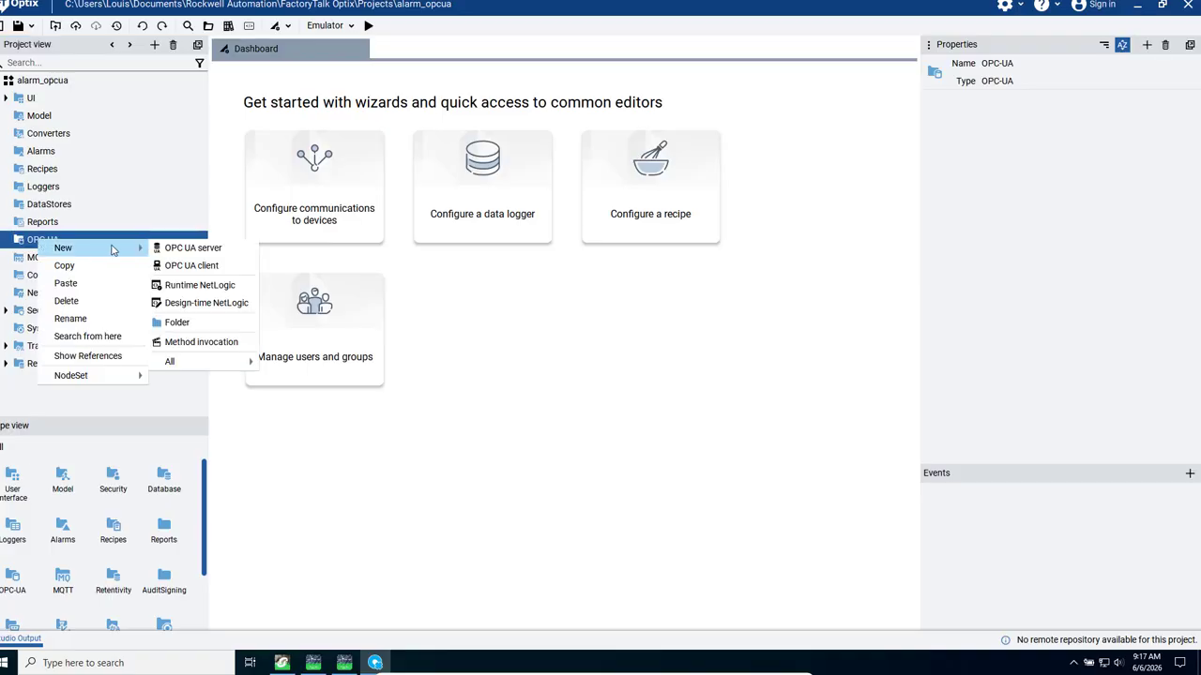
pyautogui.click(190, 266)
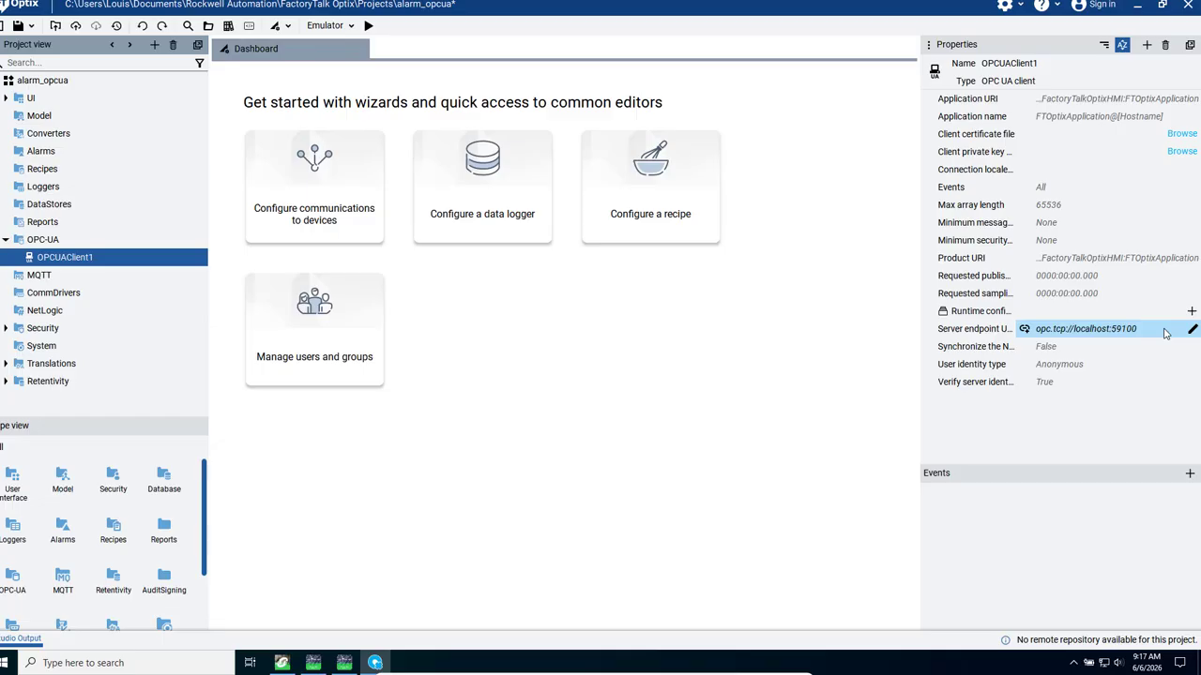
# - Copy the endpoint URL from OPC UA Server Expert into the Optix client's server endpoint URL and expand the client node
pyautogui.click(345, 663)
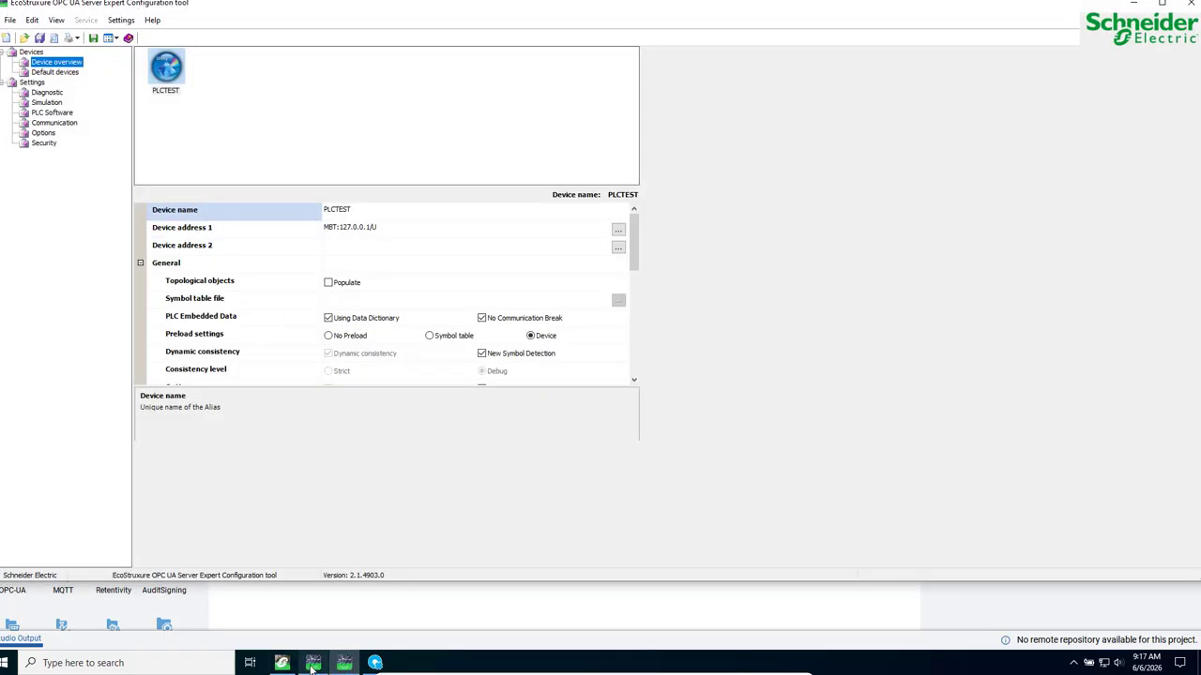
pyautogui.click(312, 663)
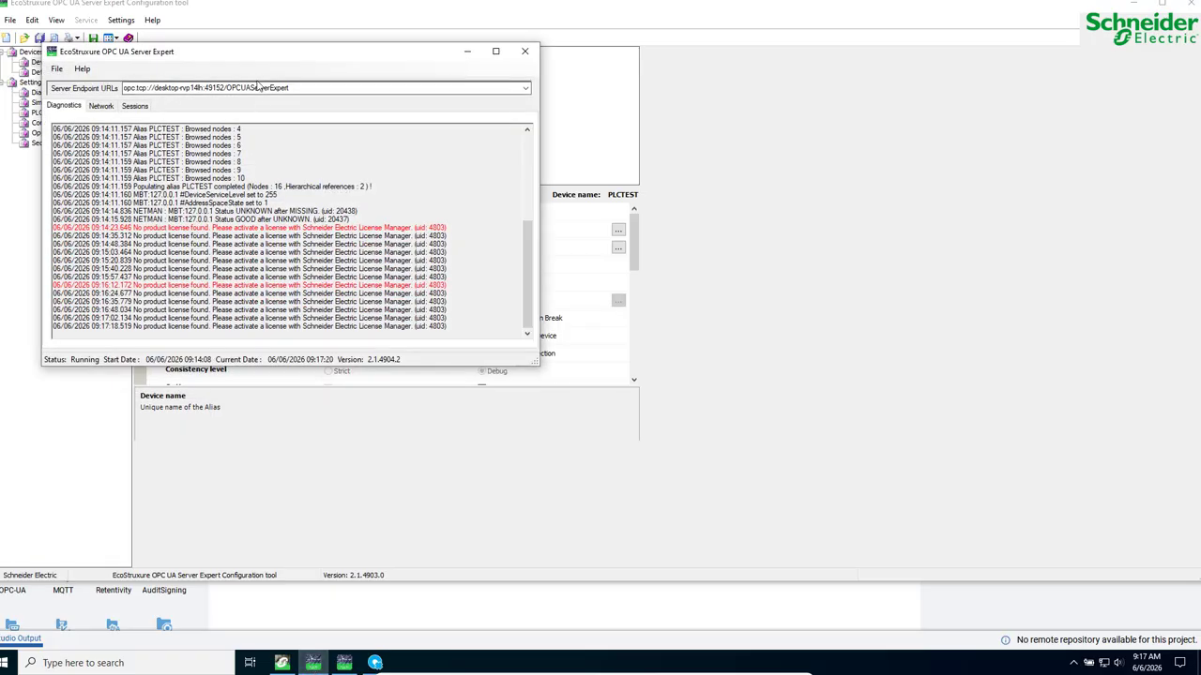
pyautogui.doubleClick(253, 87)
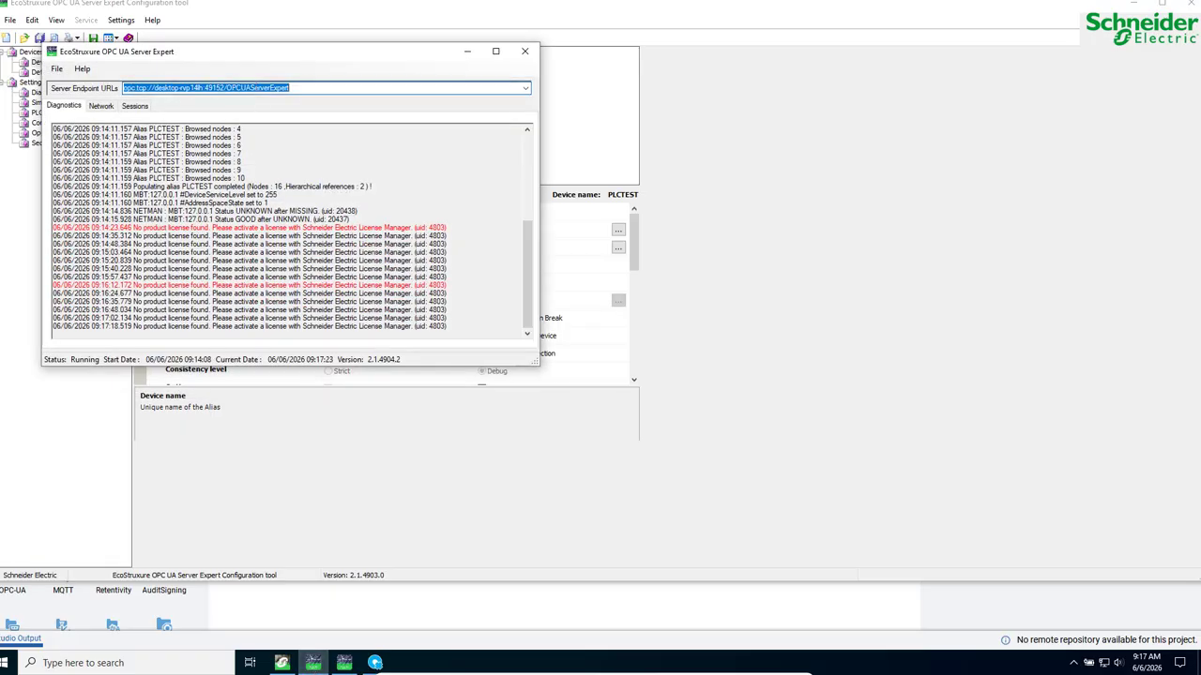
pyautogui.rightClick(253, 88)
pyautogui.click(282, 123)
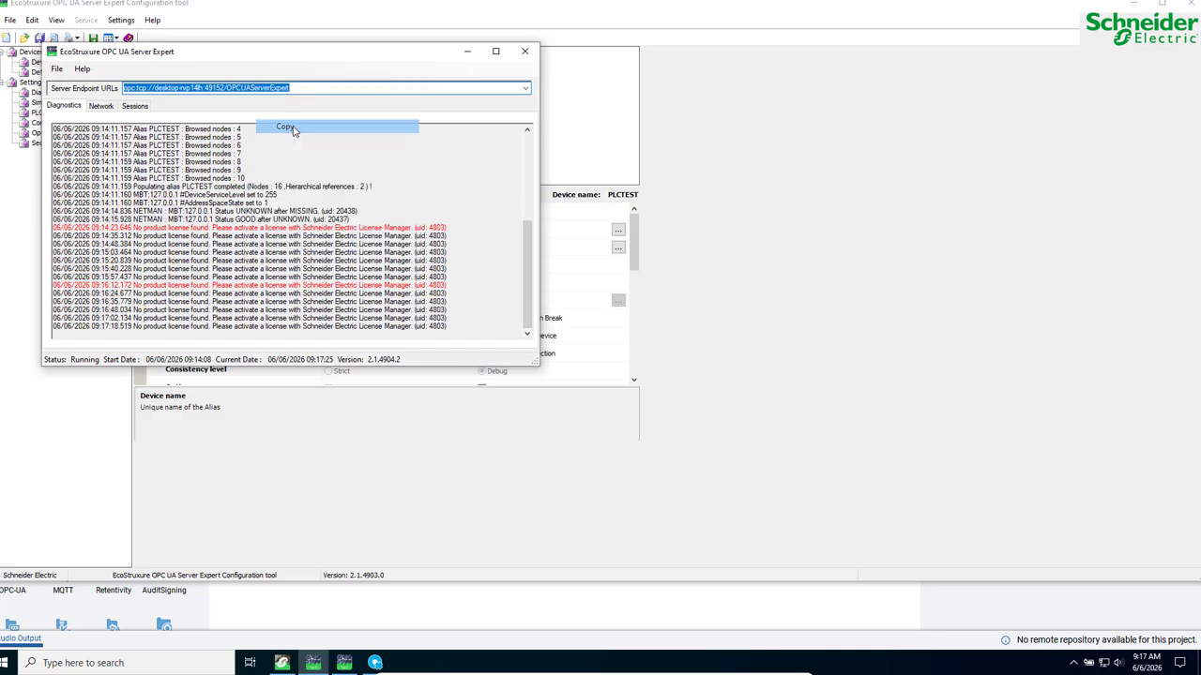
pyautogui.click(467, 50)
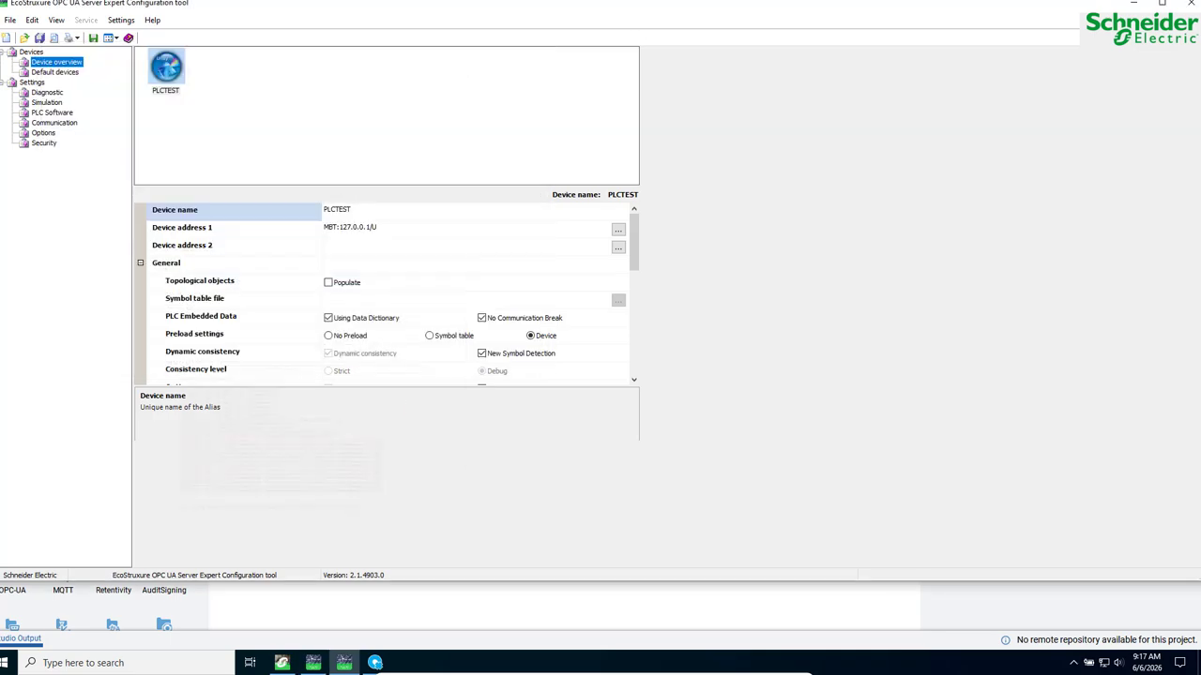
pyautogui.click(1133, 5)
pyautogui.click(16, 257)
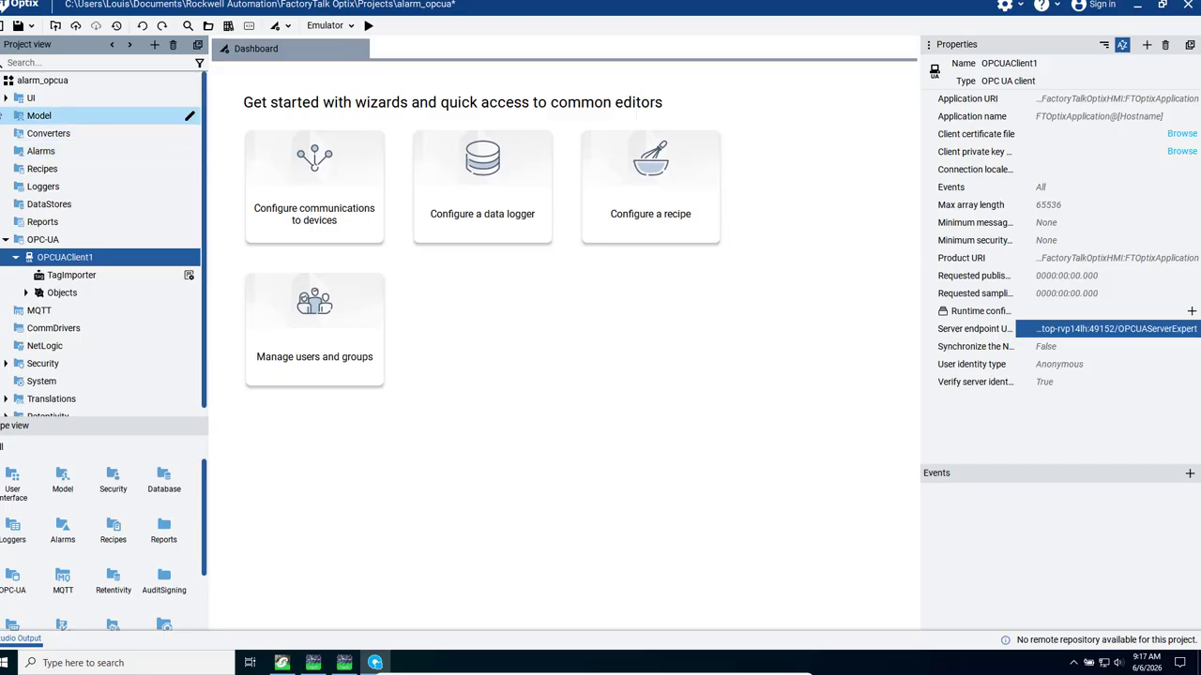
# - Open MainWindow in the editor and enlarge it to a width of 980 and a height of 600
pyautogui.click(5, 99)
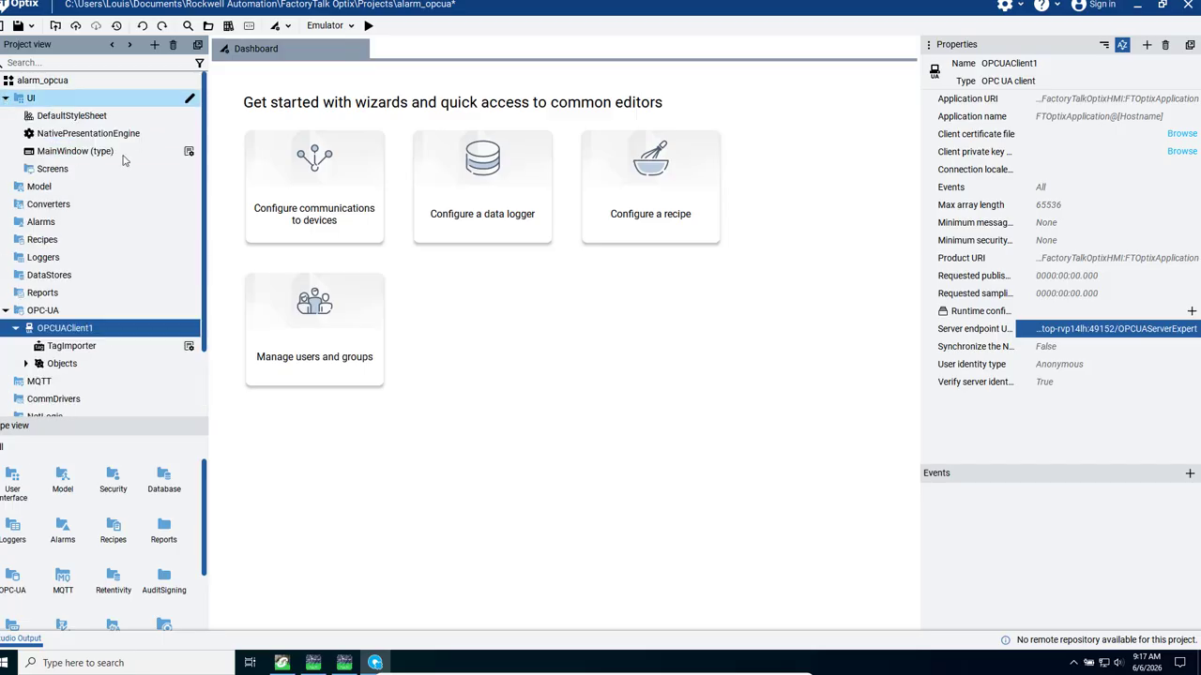
pyautogui.doubleClick(92, 155)
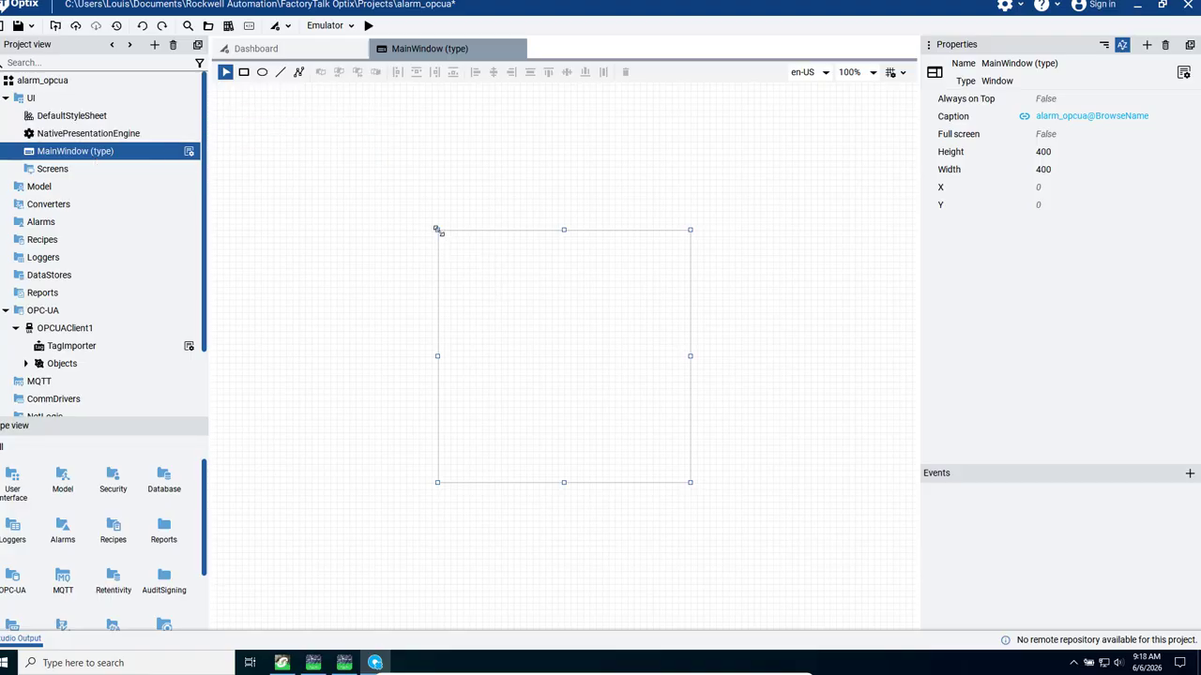
pyautogui.moveTo(437, 229); pyautogui.dragTo(256, 167)
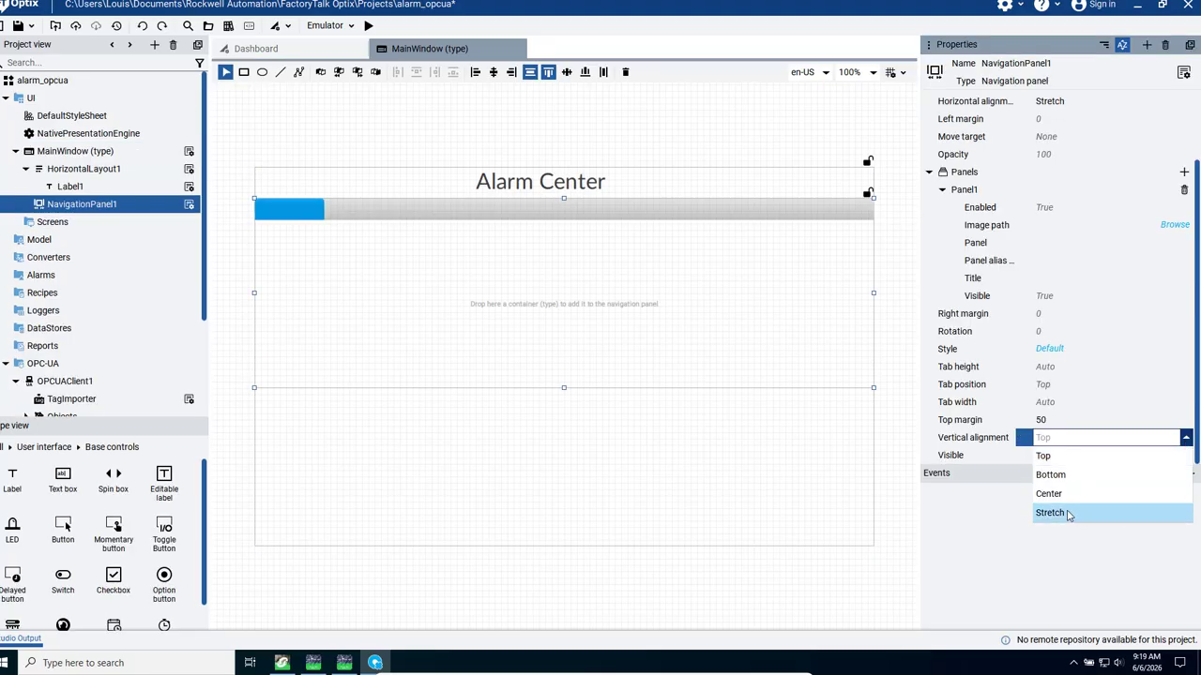
# - Give MainWindow an "Alarm Center" heading label and a navigation panel with a top margin of 50, stretched horizontally and vertically
pyautogui.click(1067, 514)
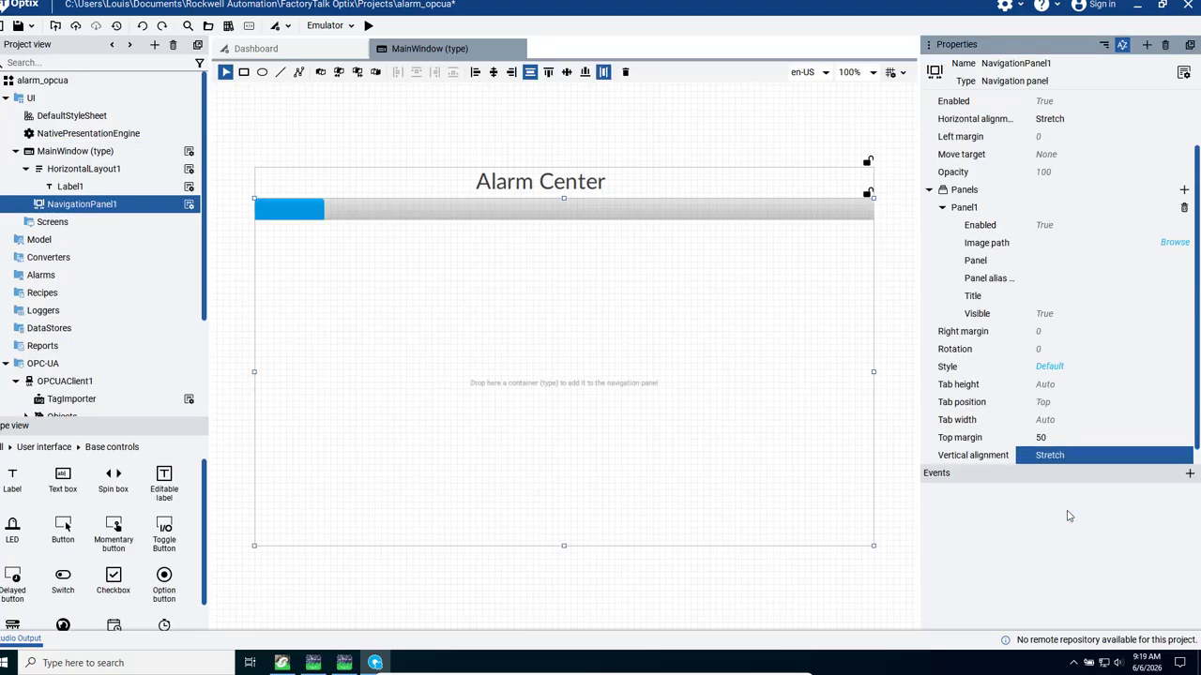
# - Add a digital alarm to the Alarms folder and name it DigitalAlarm
pyautogui.rightClick(41, 281)
pyautogui.moveTo(44, 283)
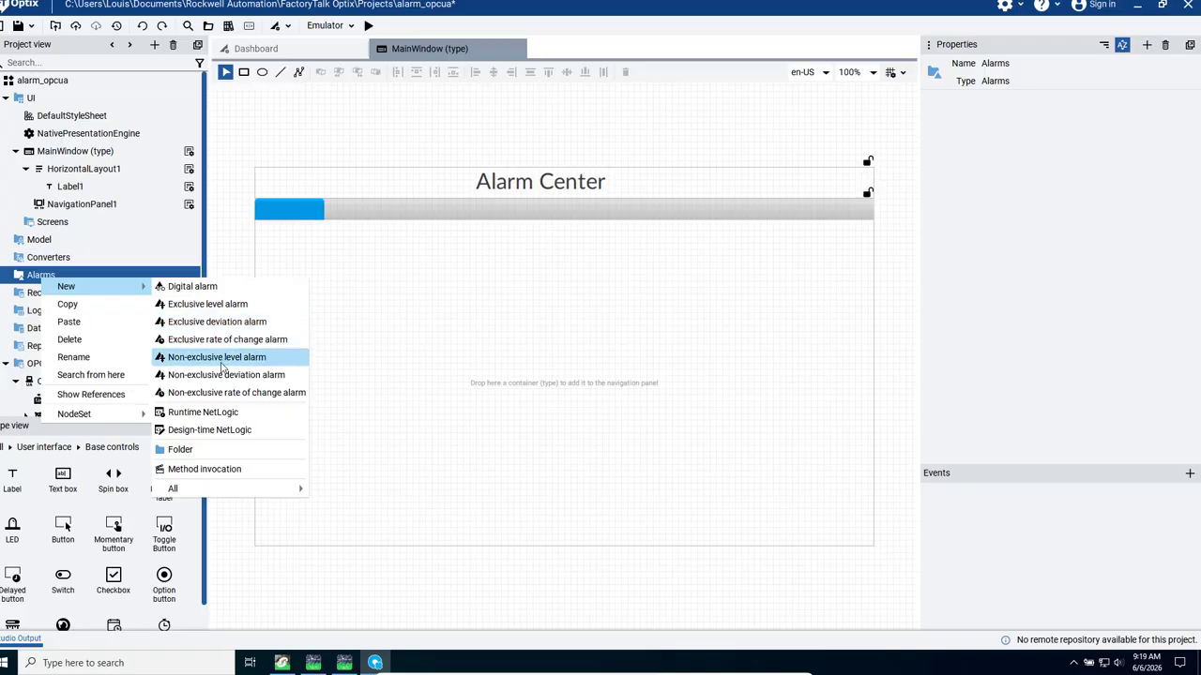
pyautogui.click(181, 289)
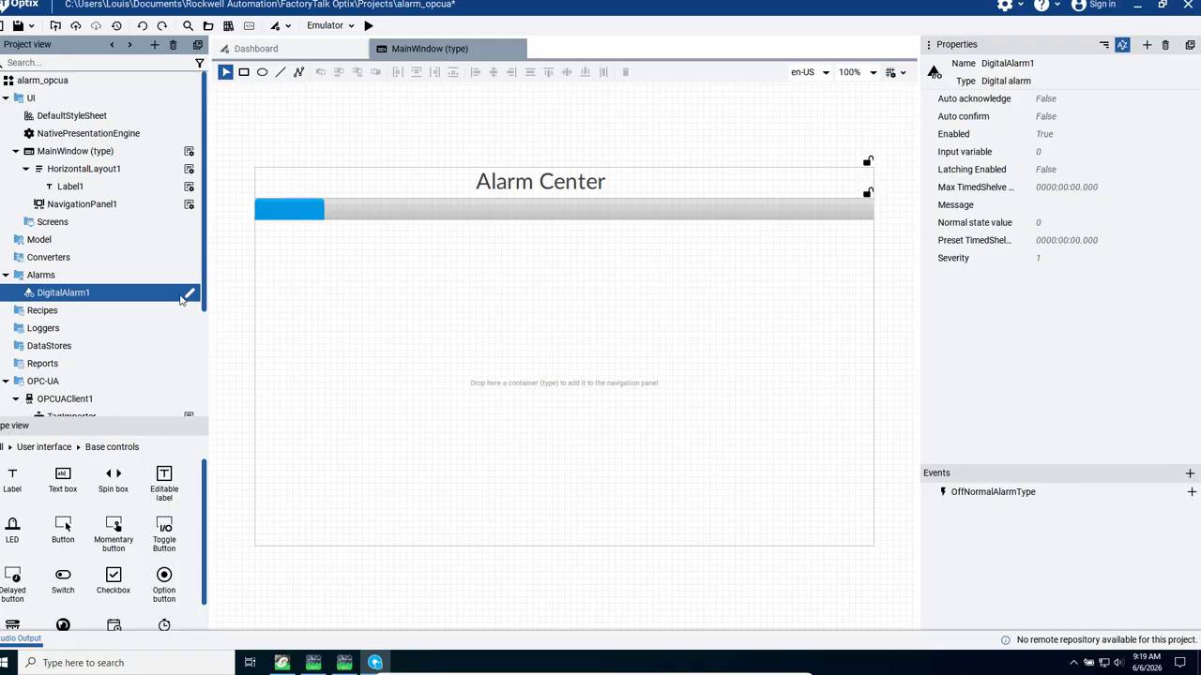
pyautogui.click(189, 296)
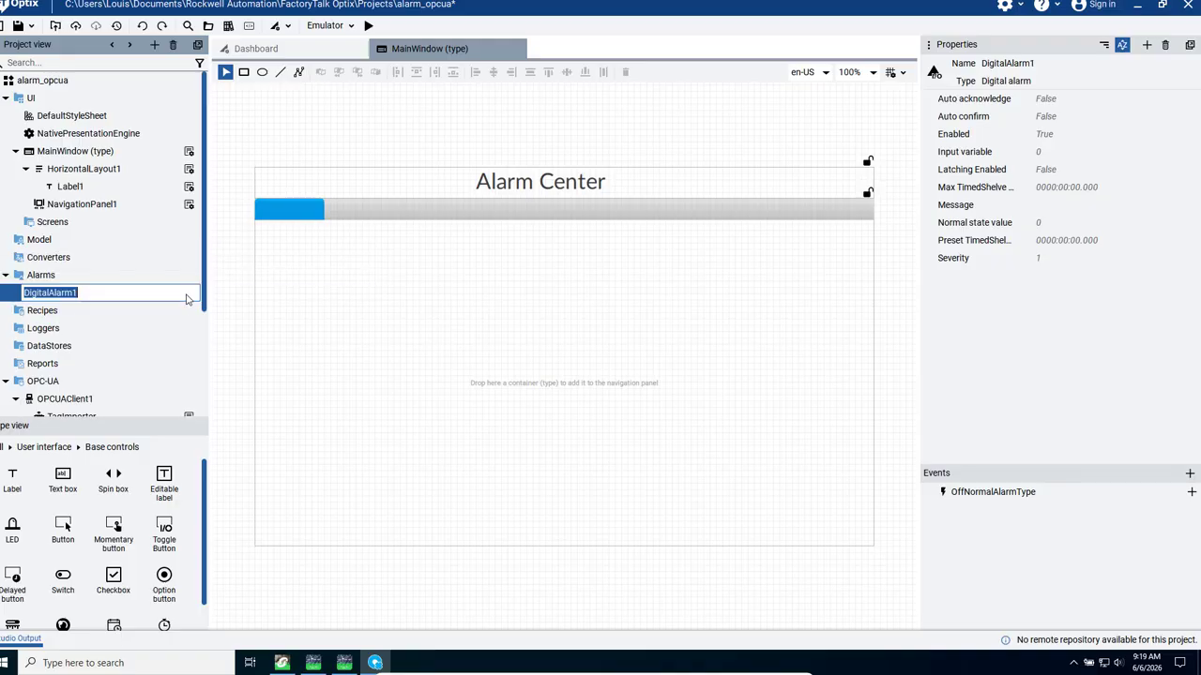
pyautogui.click(122, 299)
pyautogui.press('Return')
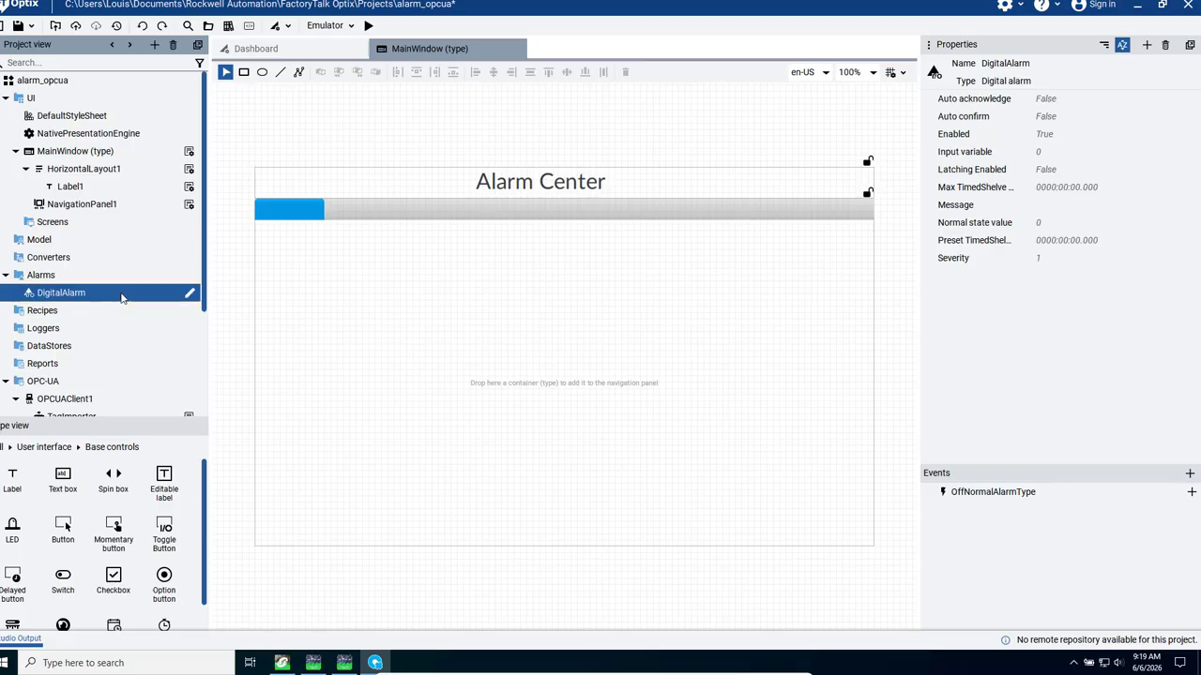
# - Add three exclusive level alarms to the Alarms folder
pyautogui.rightClick(41, 280)
pyautogui.moveTo(49, 286)
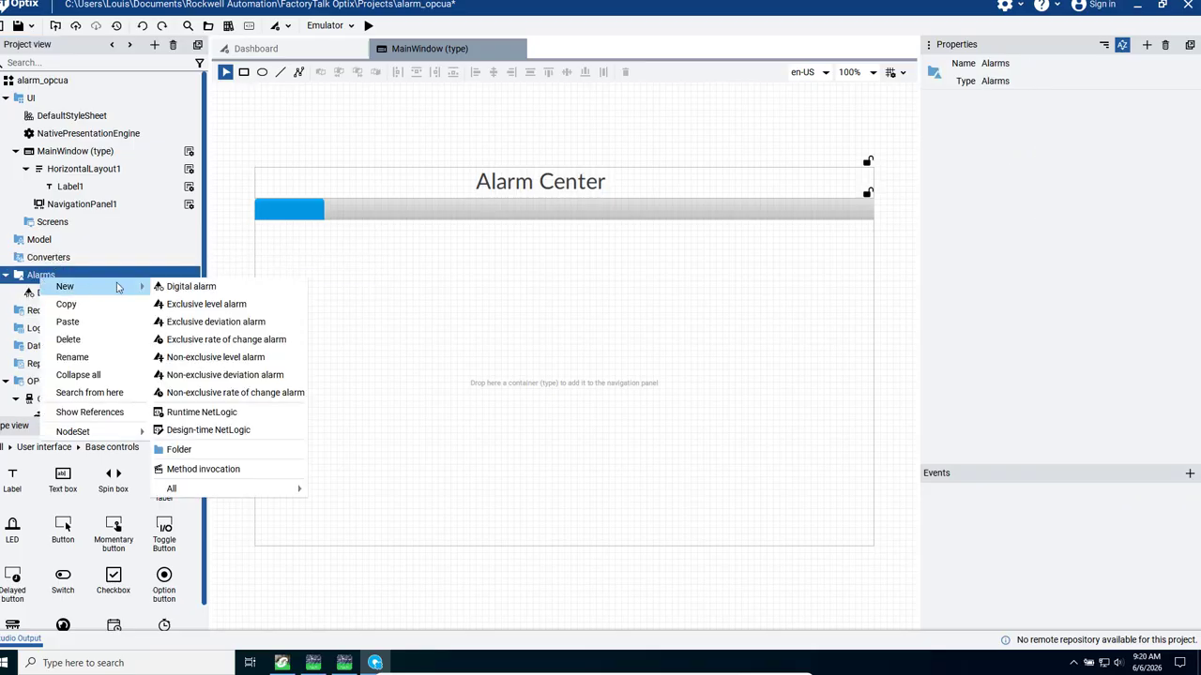
pyautogui.click(205, 306)
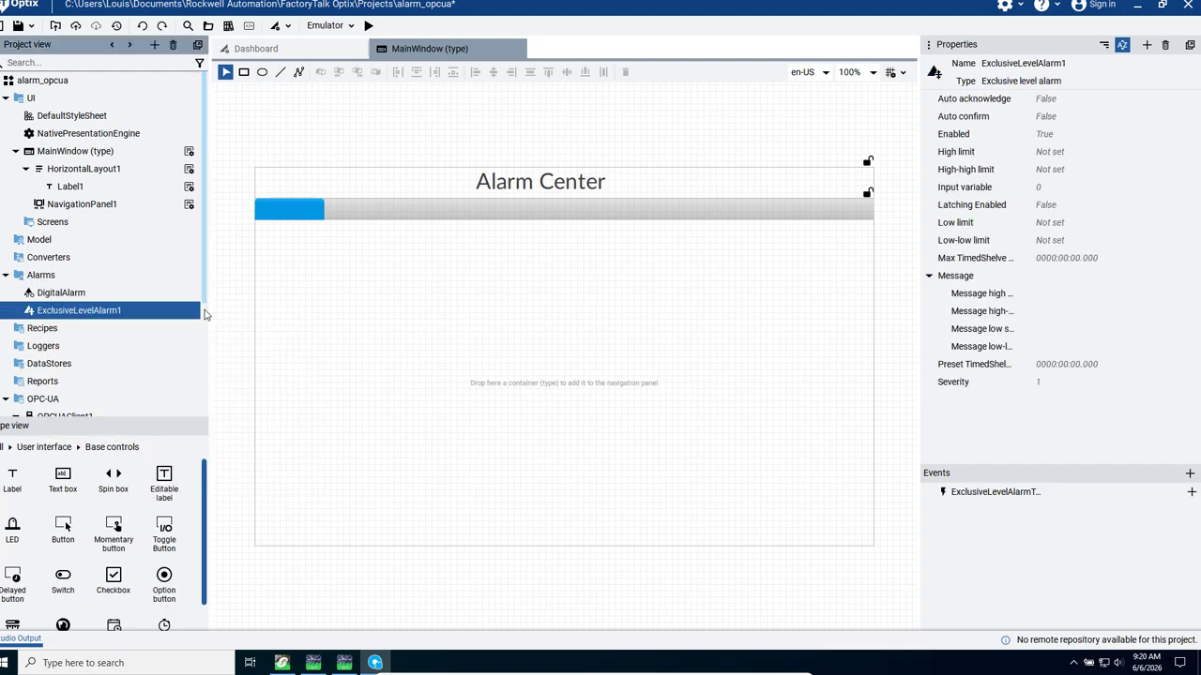
pyautogui.rightClick(42, 280)
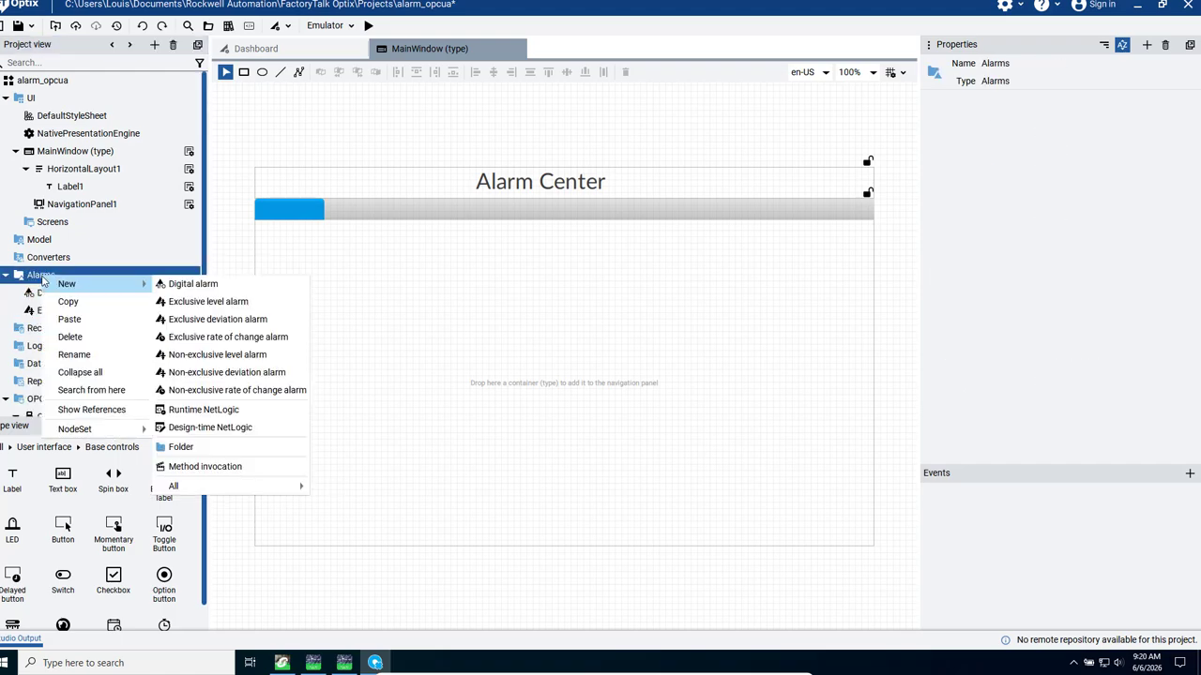
pyautogui.click(221, 306)
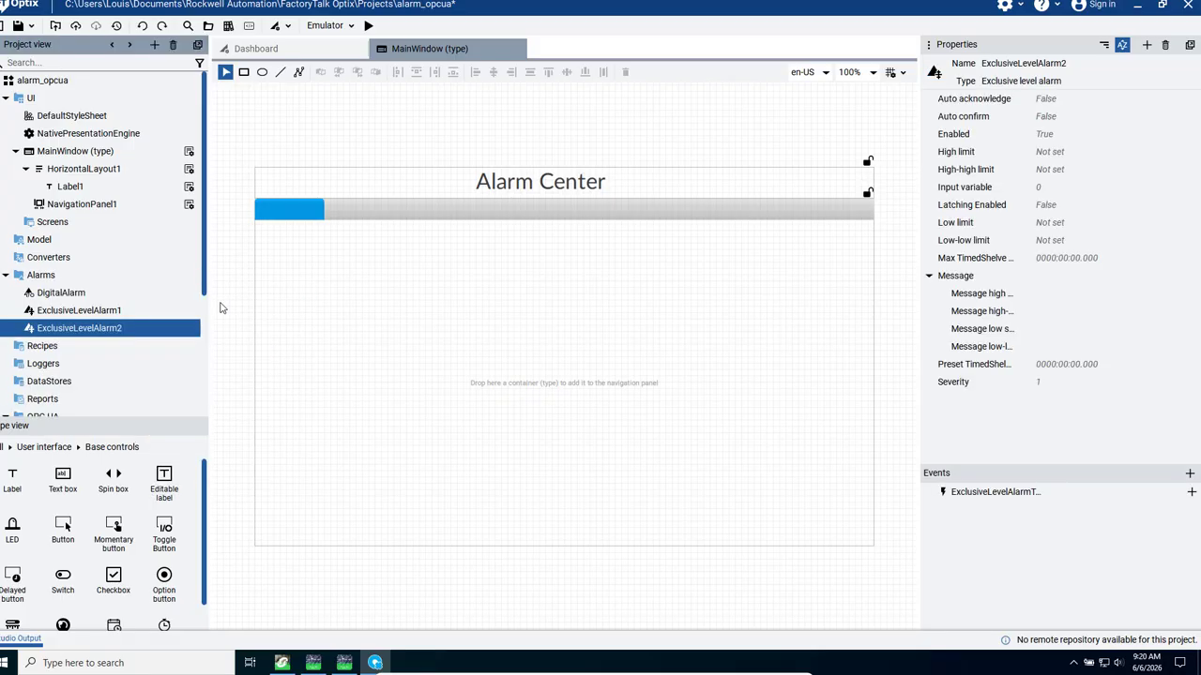
pyautogui.rightClick(35, 280)
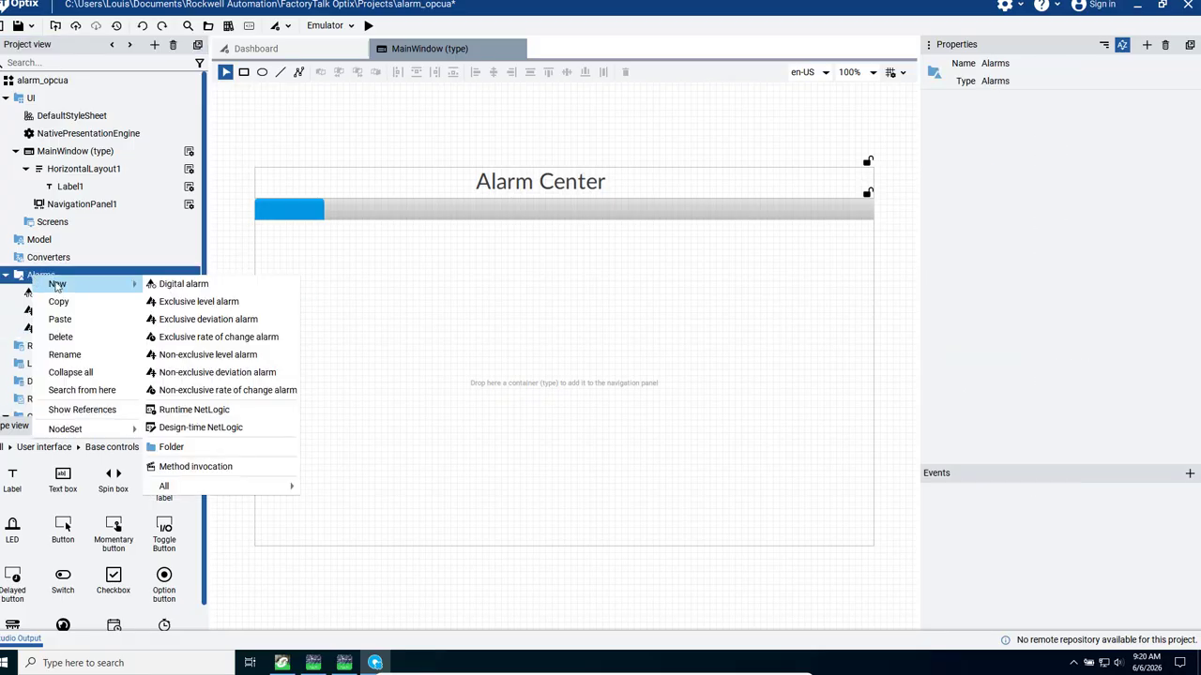
pyautogui.click(212, 305)
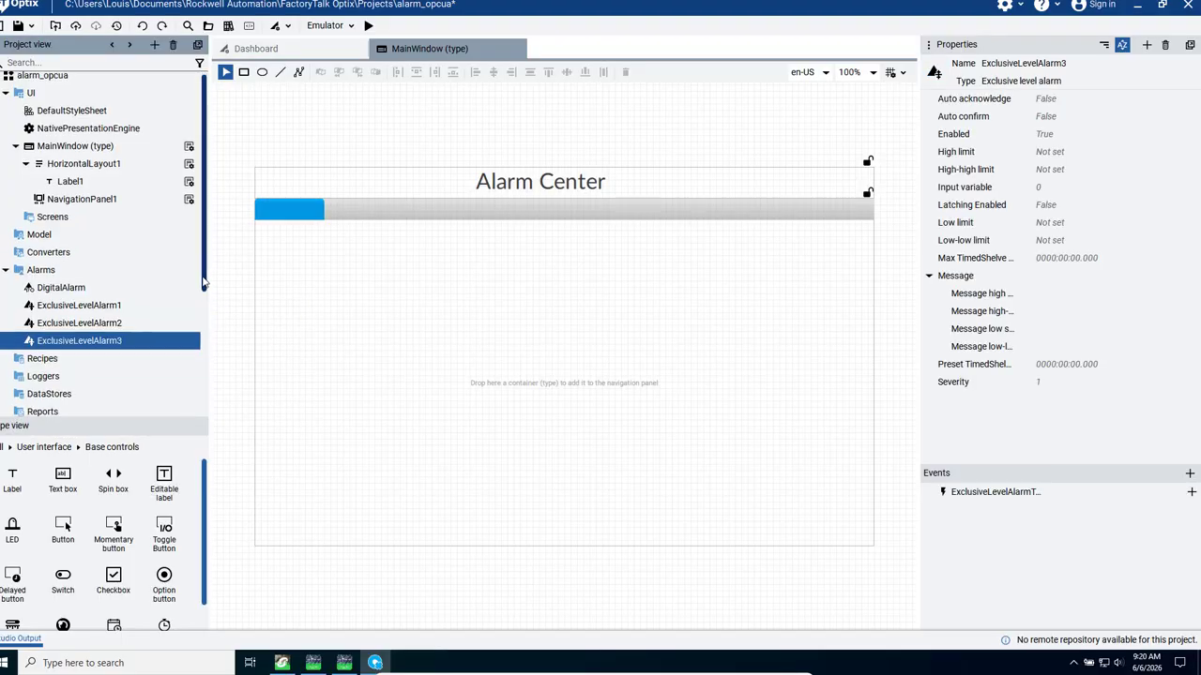
# - Link DigitalAlarm's input variable to the light variable under OPCUAClient1/Objects/DA/PLCTEST
pyautogui.moveTo(203, 283); pyautogui.dragTo(201, 297)
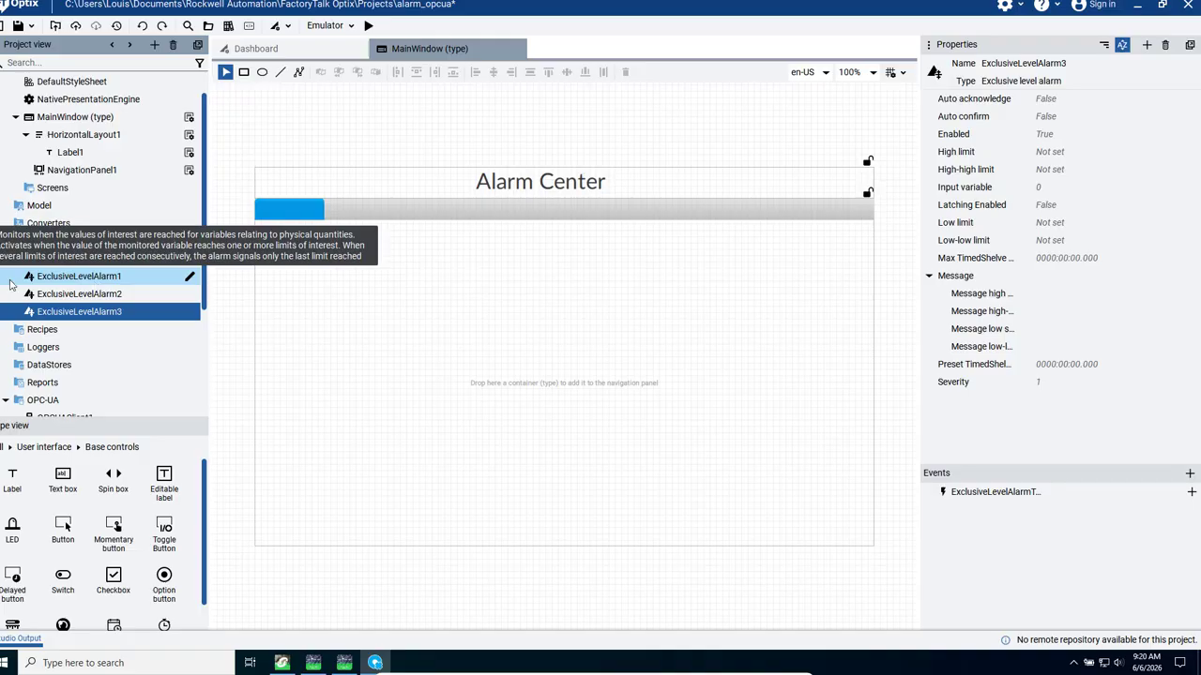
pyautogui.click(45, 263)
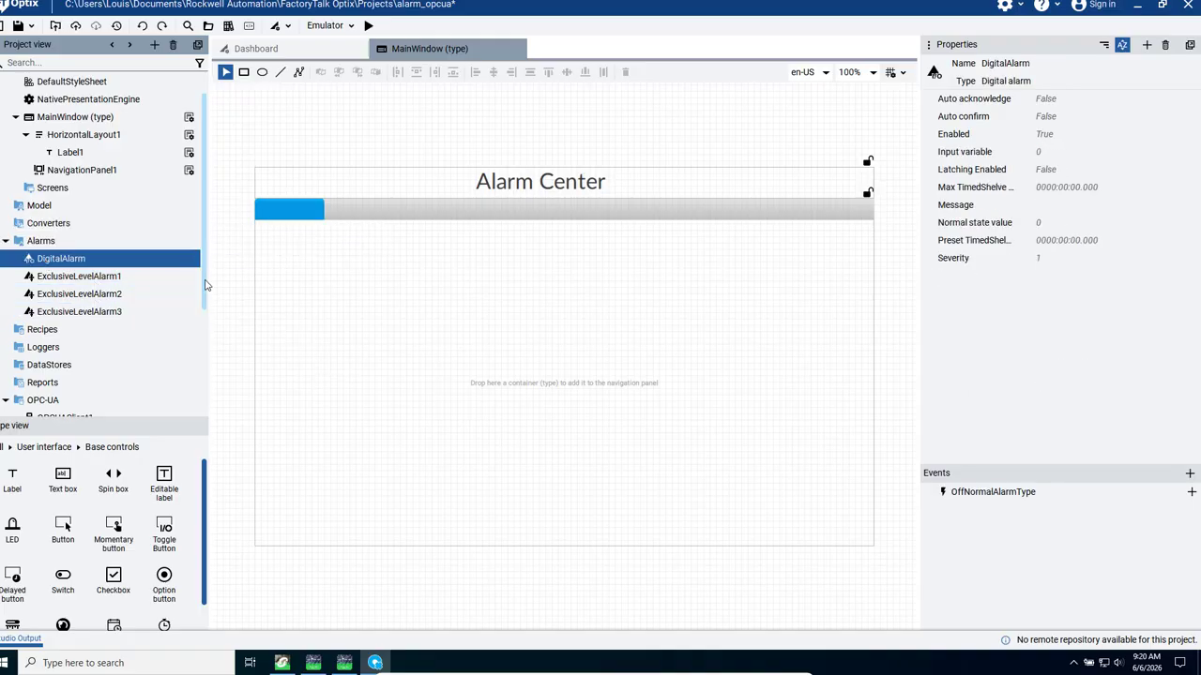
pyautogui.moveTo(203, 288); pyautogui.dragTo(204, 396)
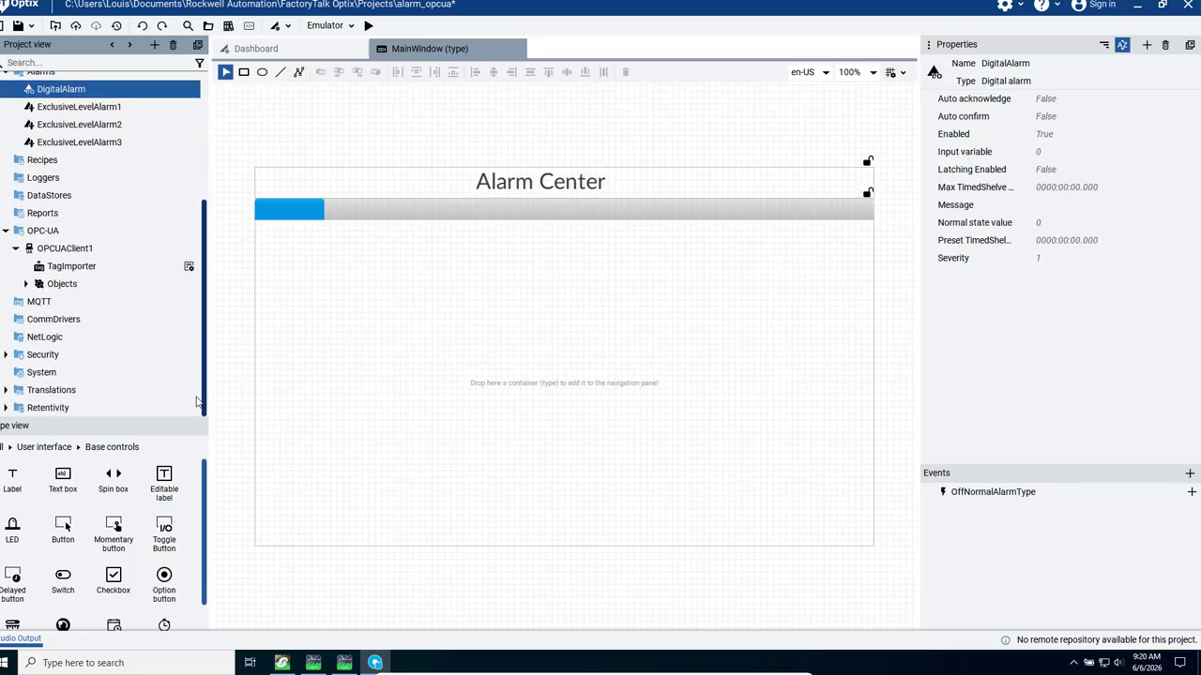
pyautogui.click(26, 284)
pyautogui.click(35, 302)
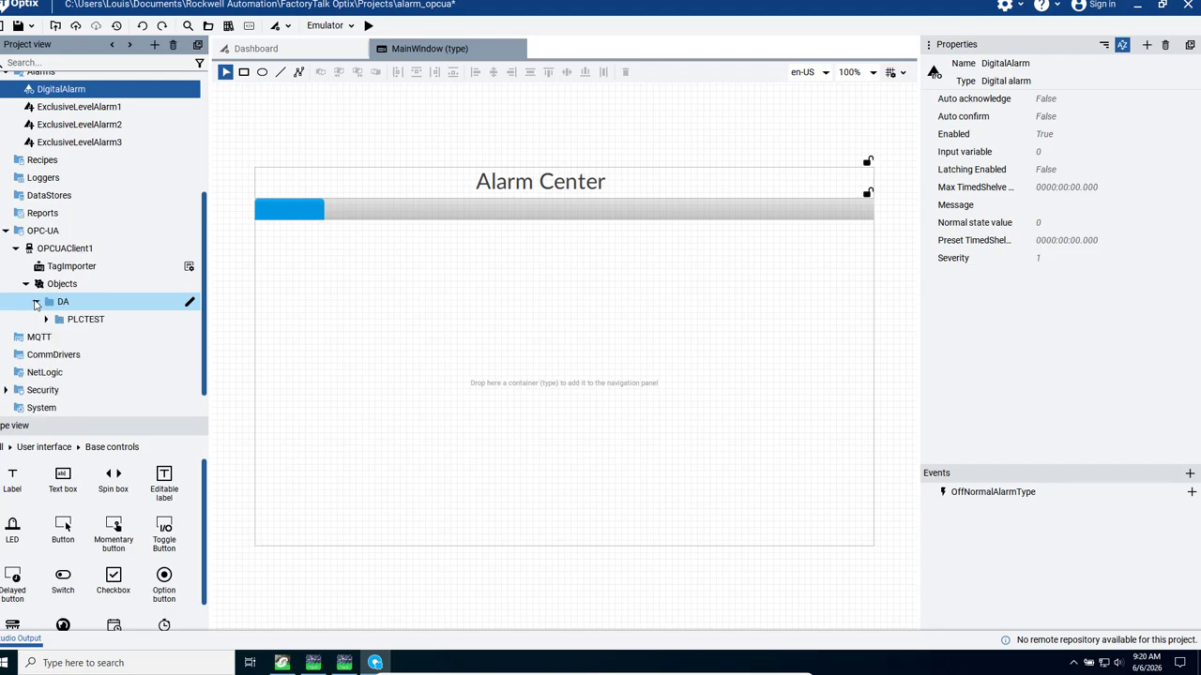
pyautogui.click(45, 320)
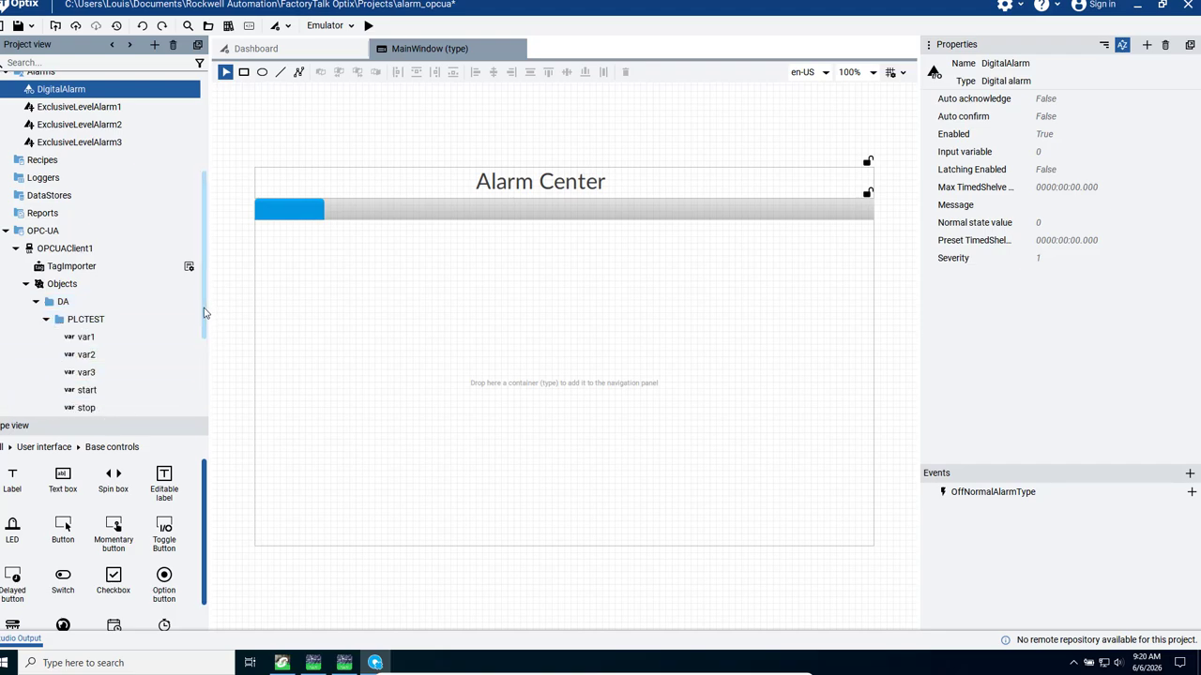
pyautogui.moveTo(206, 313); pyautogui.dragTo(207, 390)
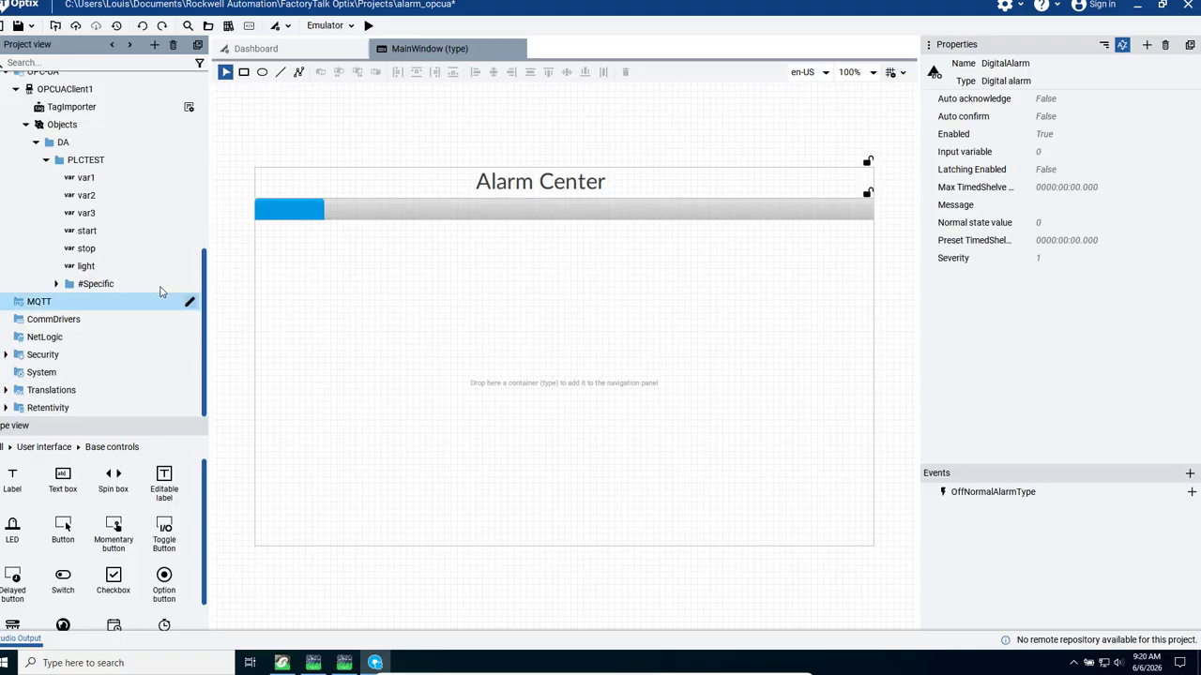
pyautogui.moveTo(84, 265); pyautogui.dragTo(1064, 156)
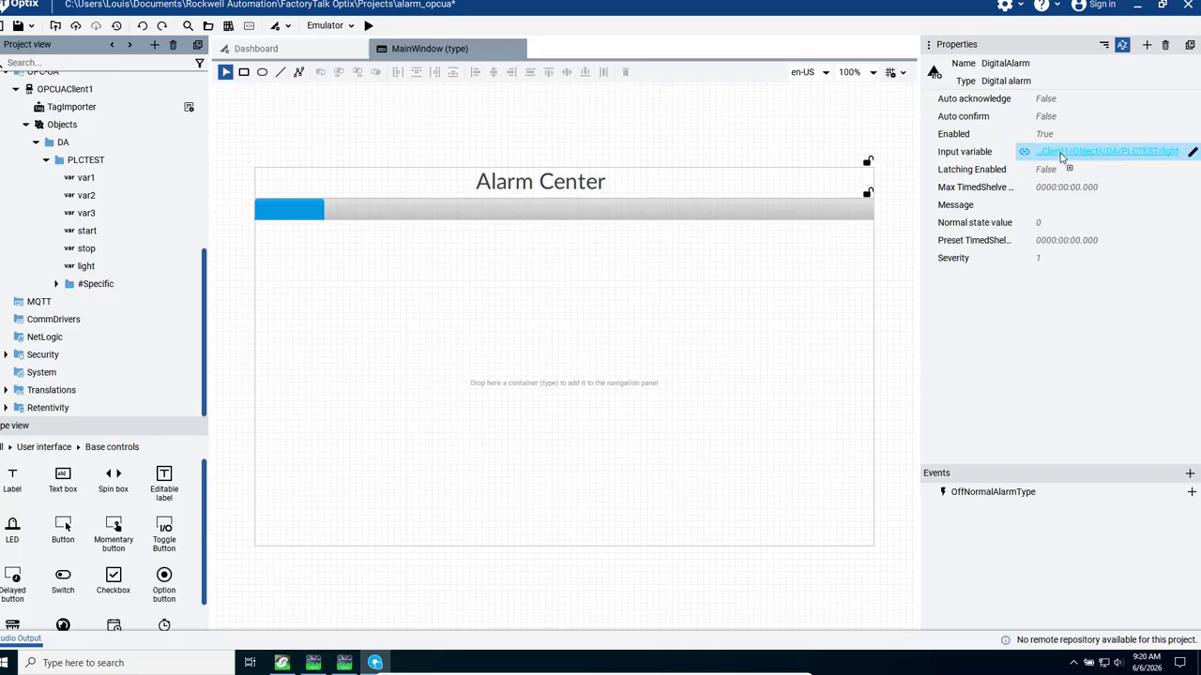
# - Set DigitalAlarm's message to "The system ON"
pyautogui.click(1049, 207)
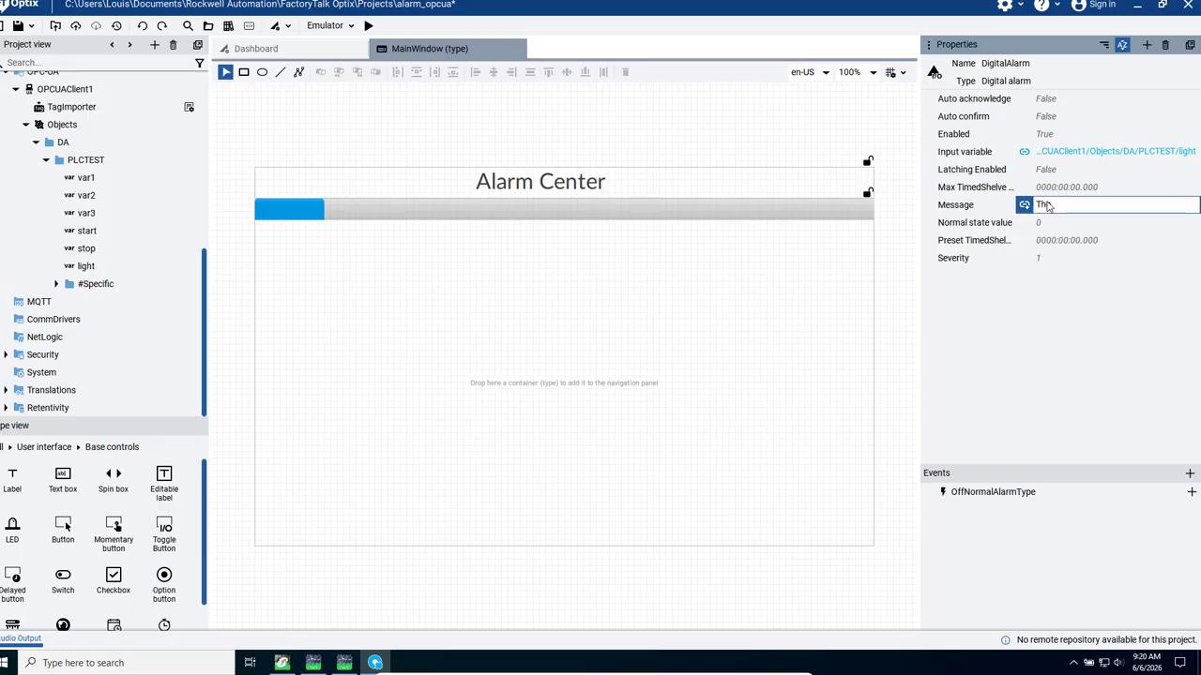
pyautogui.write('This syst')
pyautogui.write('em ON')
pyautogui.press('Return')
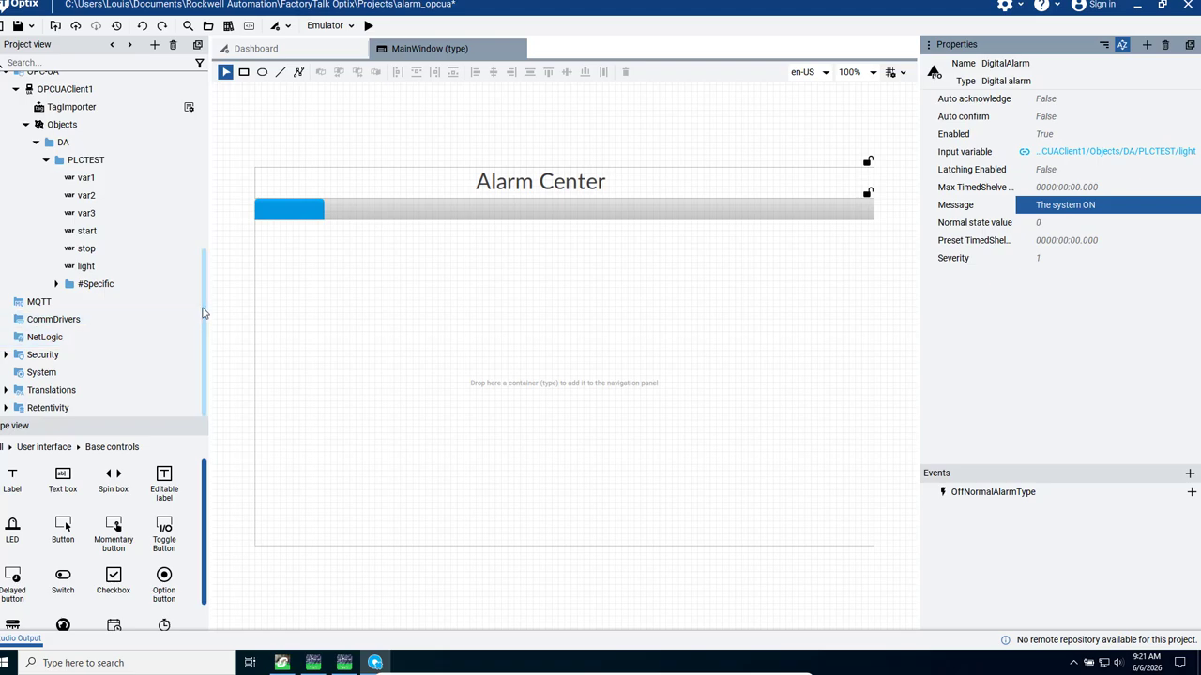
# - Link the input variable of ExclusiveLevelAlarm1 to the PLCTEST variable var1
pyautogui.scroll(3, 203, 315)
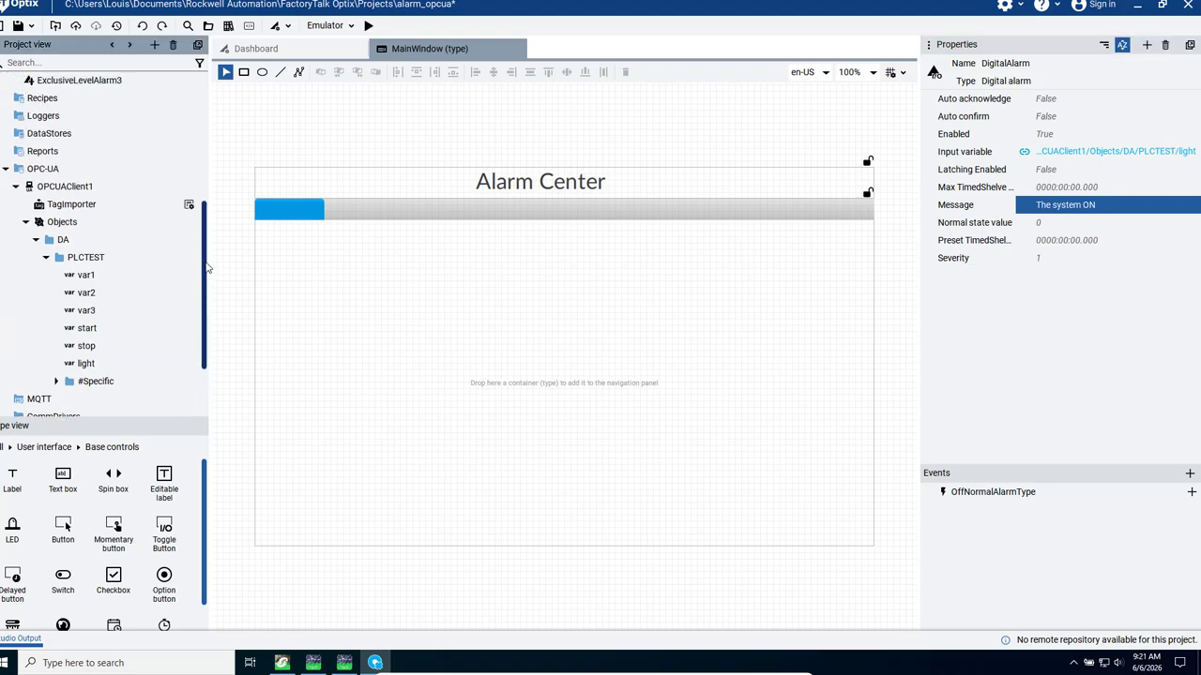
pyautogui.scroll(4, 203, 187)
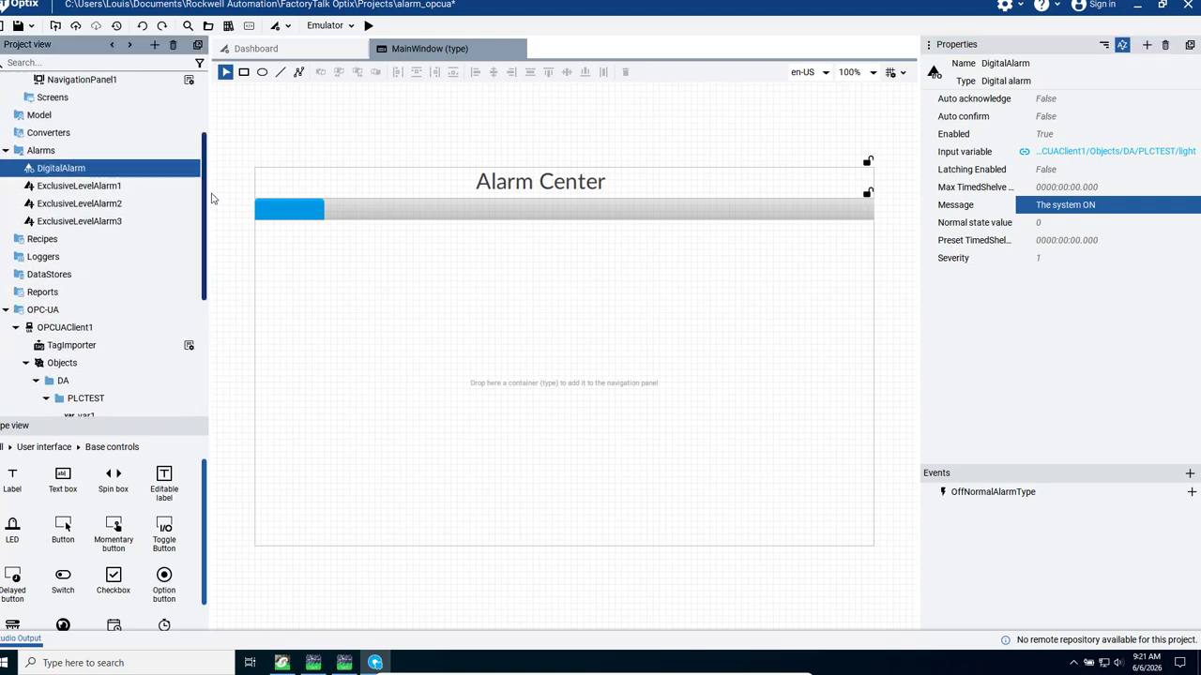
pyautogui.click(89, 190)
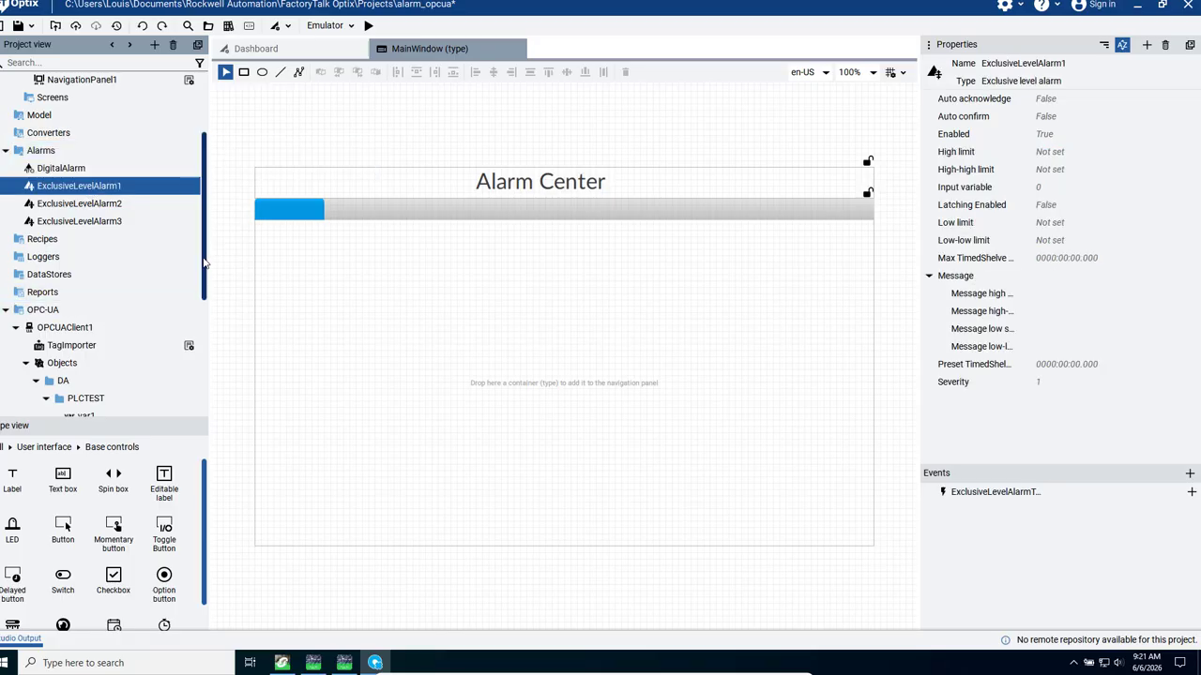
pyautogui.scroll(-3, 197, 313)
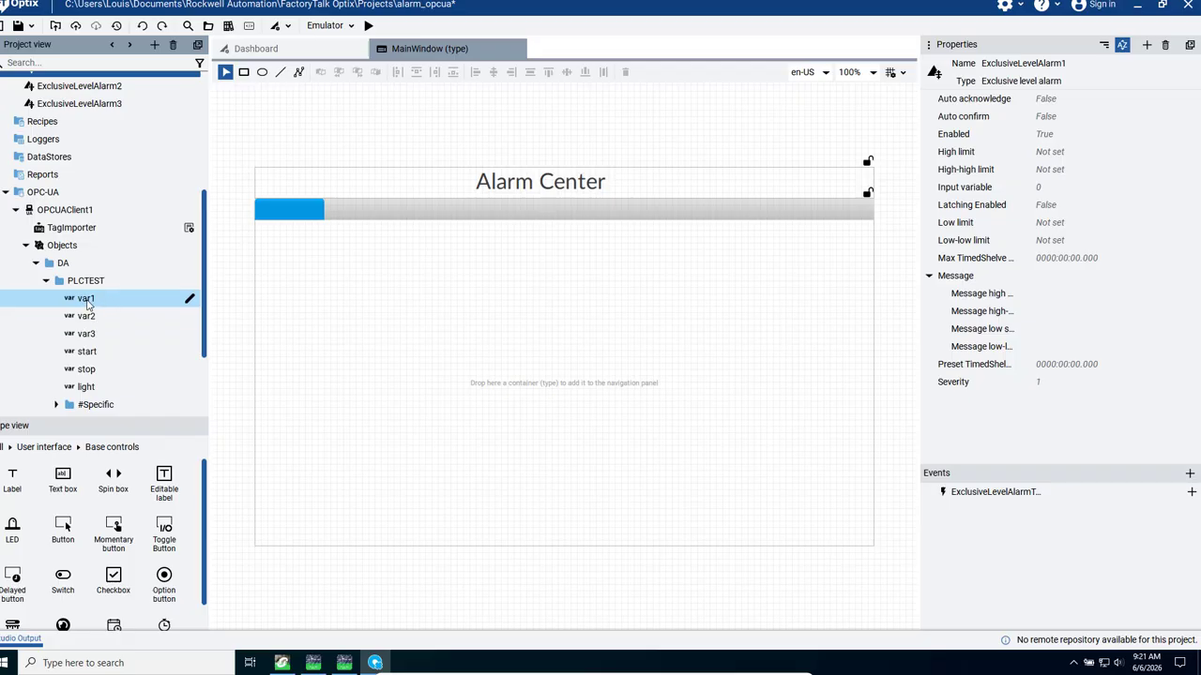
pyautogui.moveTo(87, 305); pyautogui.dragTo(1091, 189)
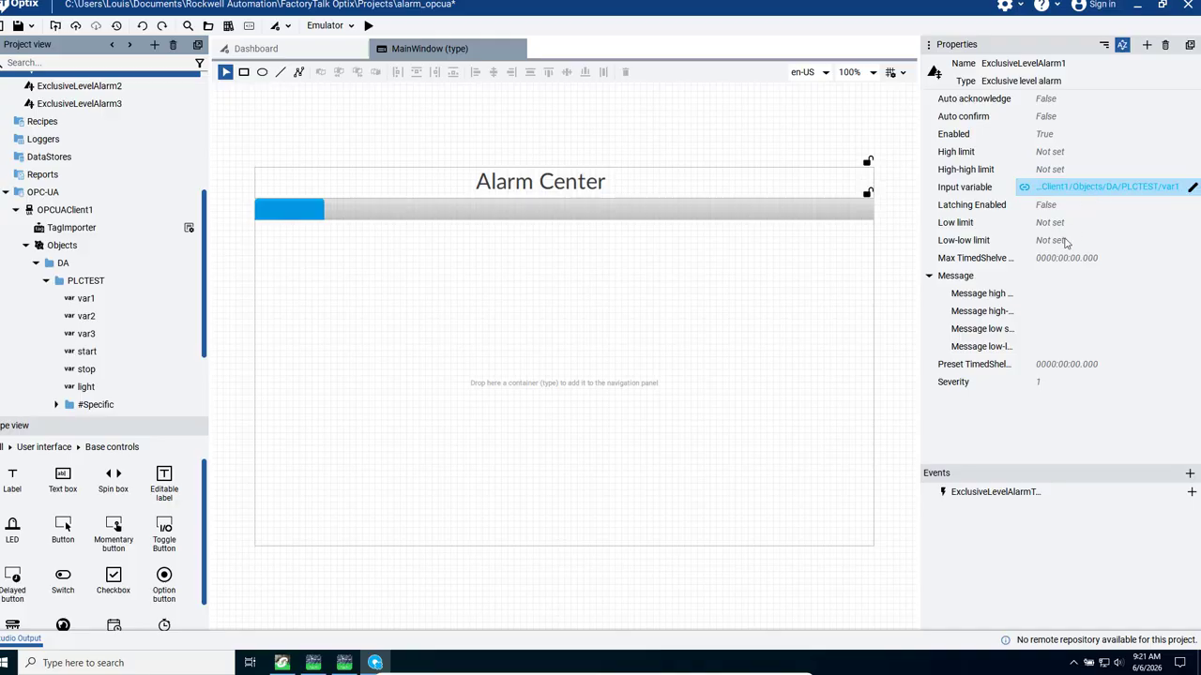
# - Set ExclusiveLevelAlarm1's high limit to 700 and its high-high limit to 950
pyautogui.click(1074, 157)
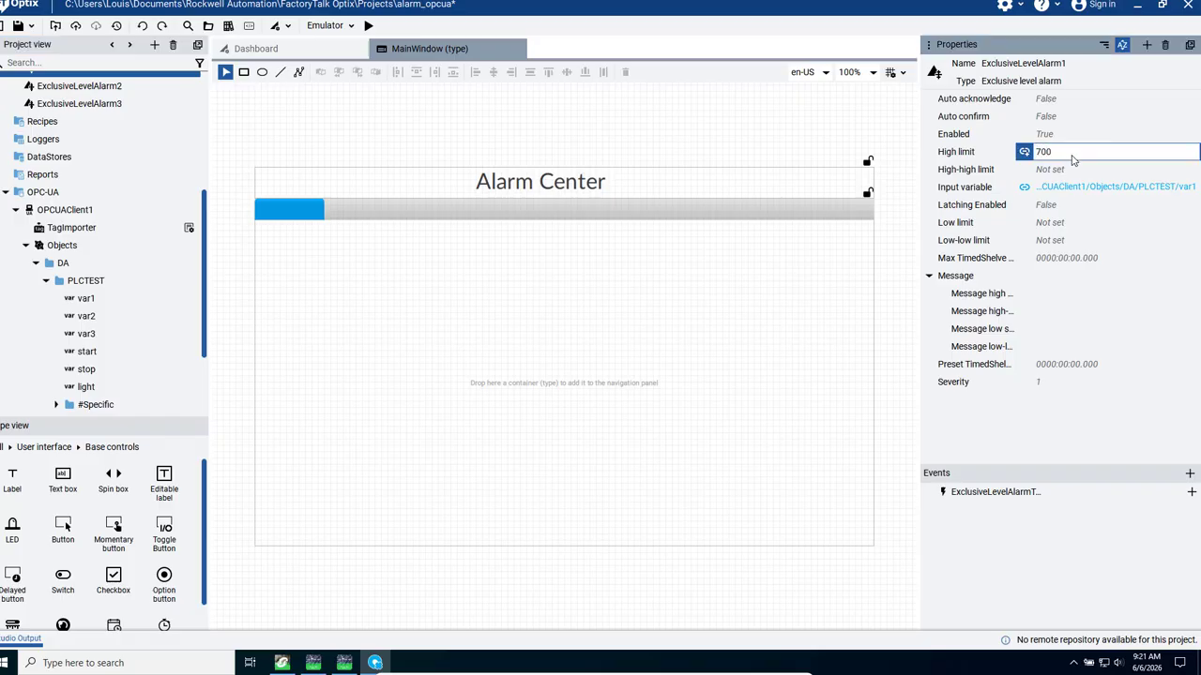
pyautogui.click(1066, 170)
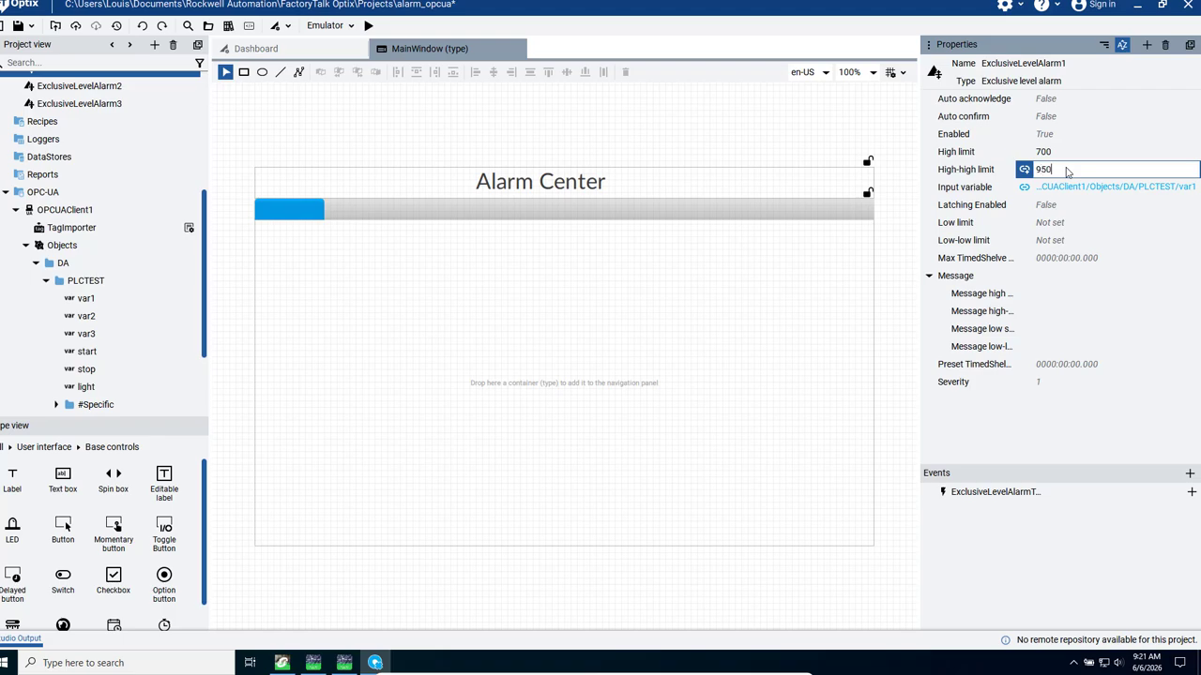
pyautogui.press('Return')
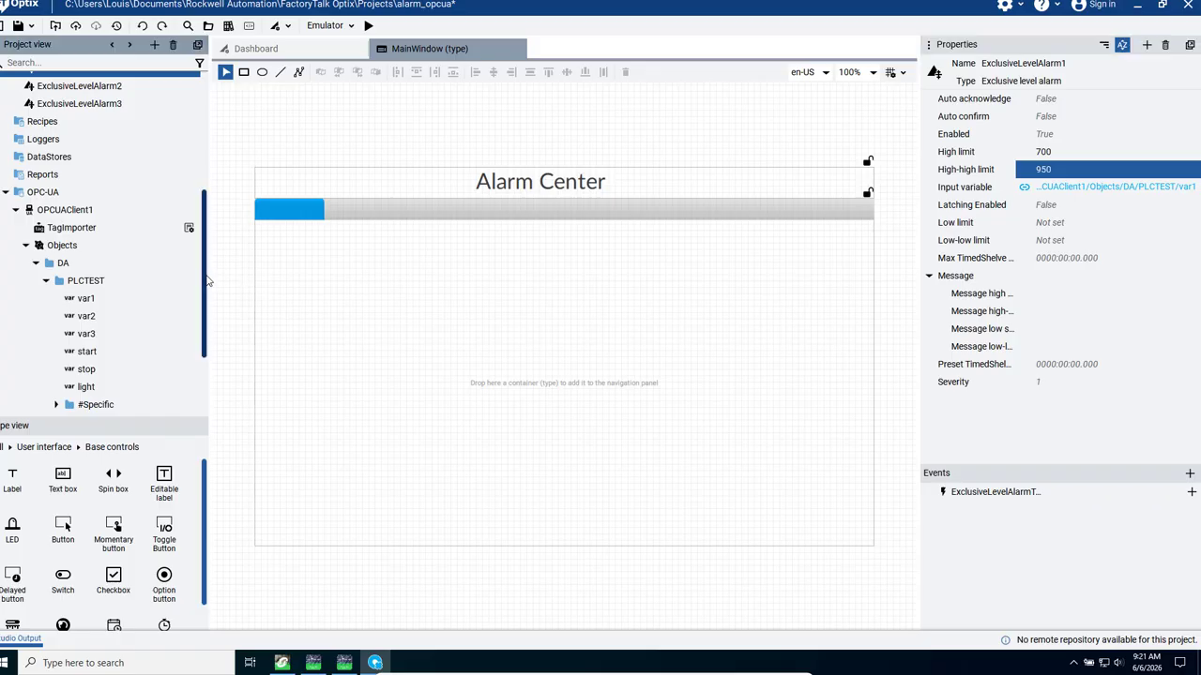
# - Link the input variable of ExclusiveLevelAlarm2 to the PLCTEST variable var2
pyautogui.scroll(3, 141, 235)
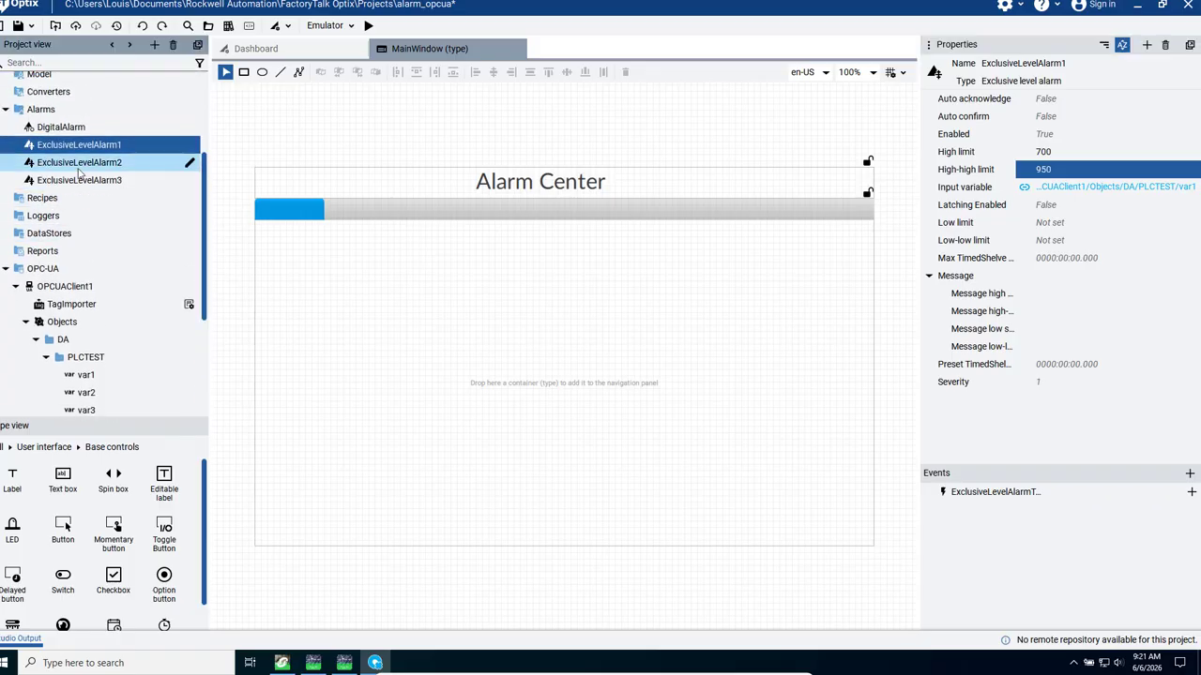
pyautogui.click(78, 167)
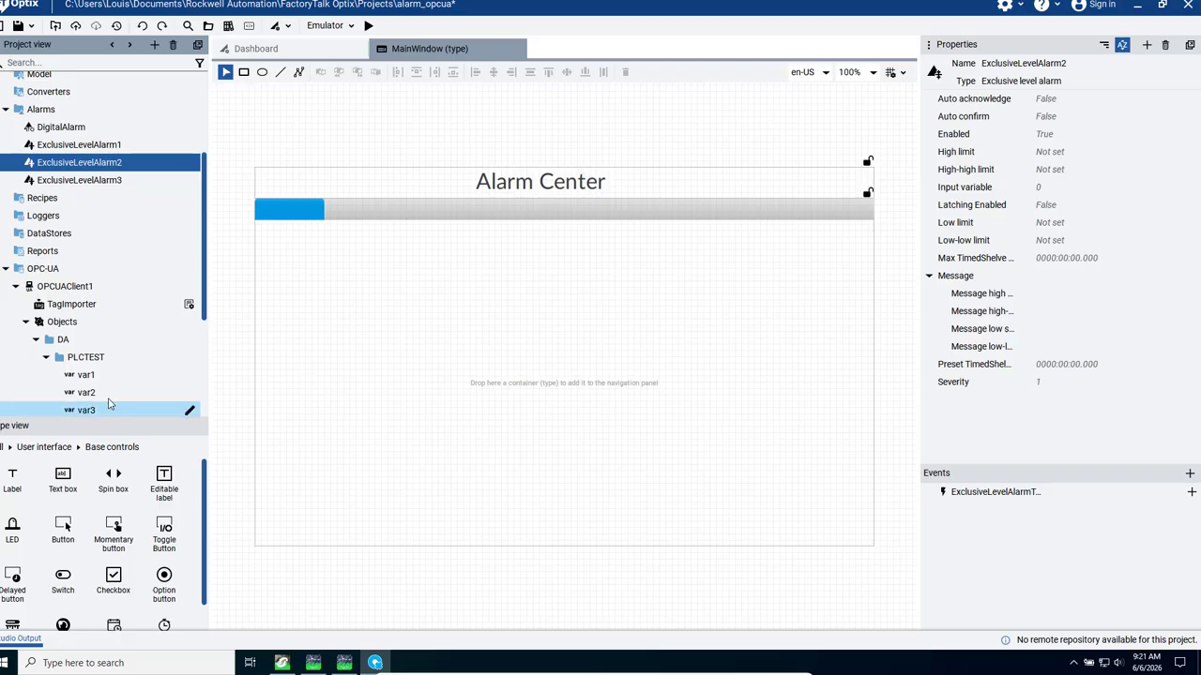
pyautogui.scroll(-3, 203, 277)
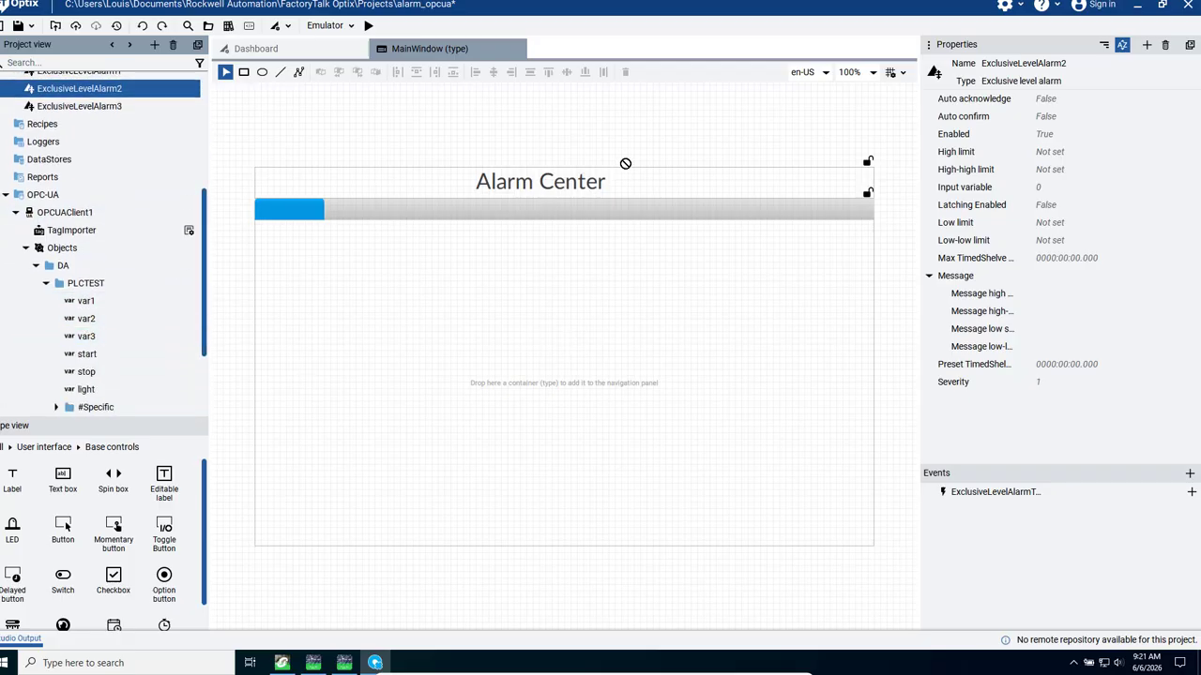
pyautogui.moveTo(1060, 190); pyautogui.dragTo(1060, 191)
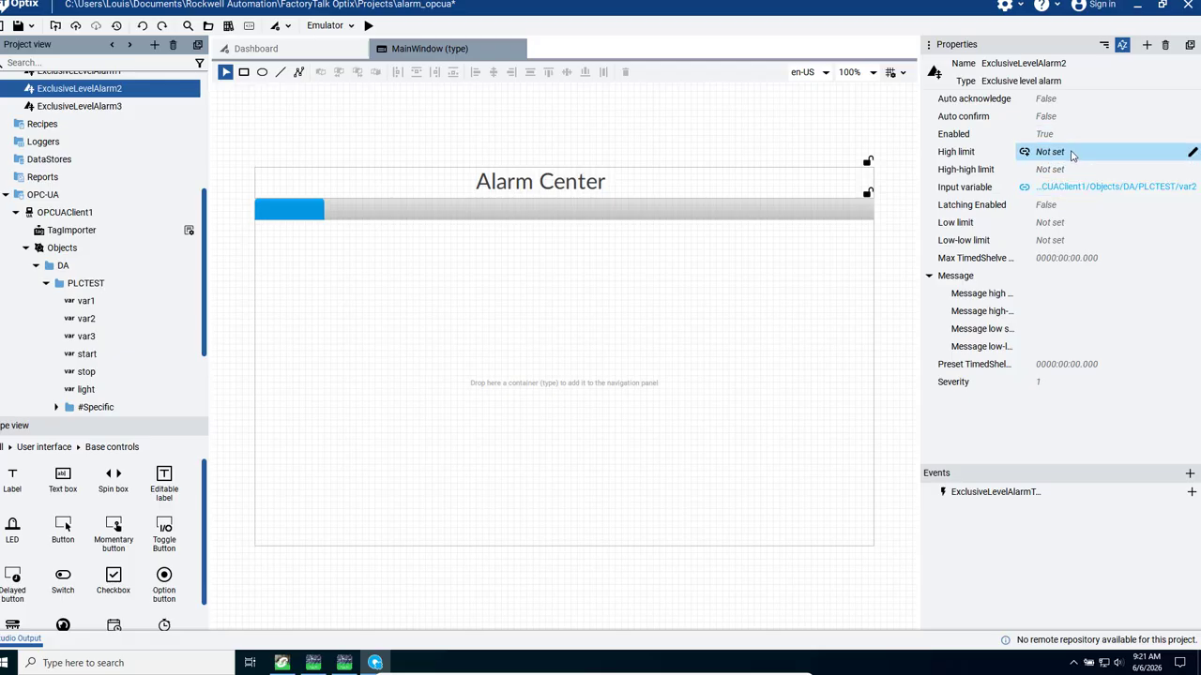
# - Set ExclusiveLevelAlarm2's high limit to 0.9 and its high-high limit to 0.95
pyautogui.click(1072, 155)
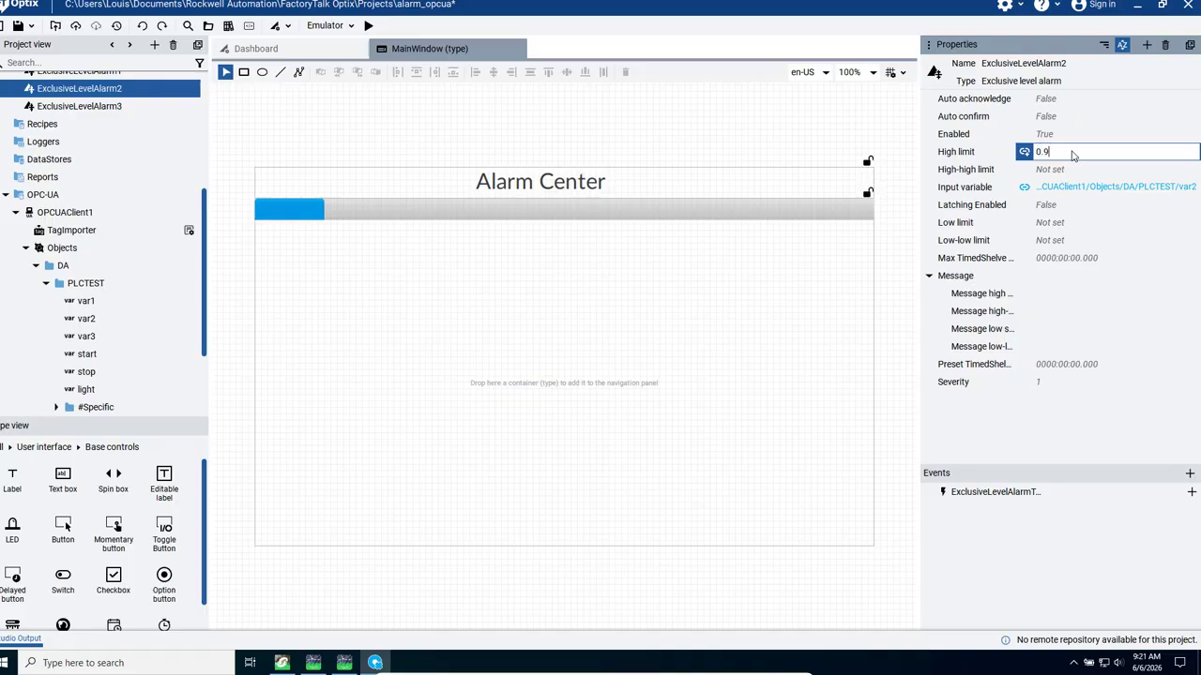
pyautogui.write('0.90')
pyautogui.click(1063, 168)
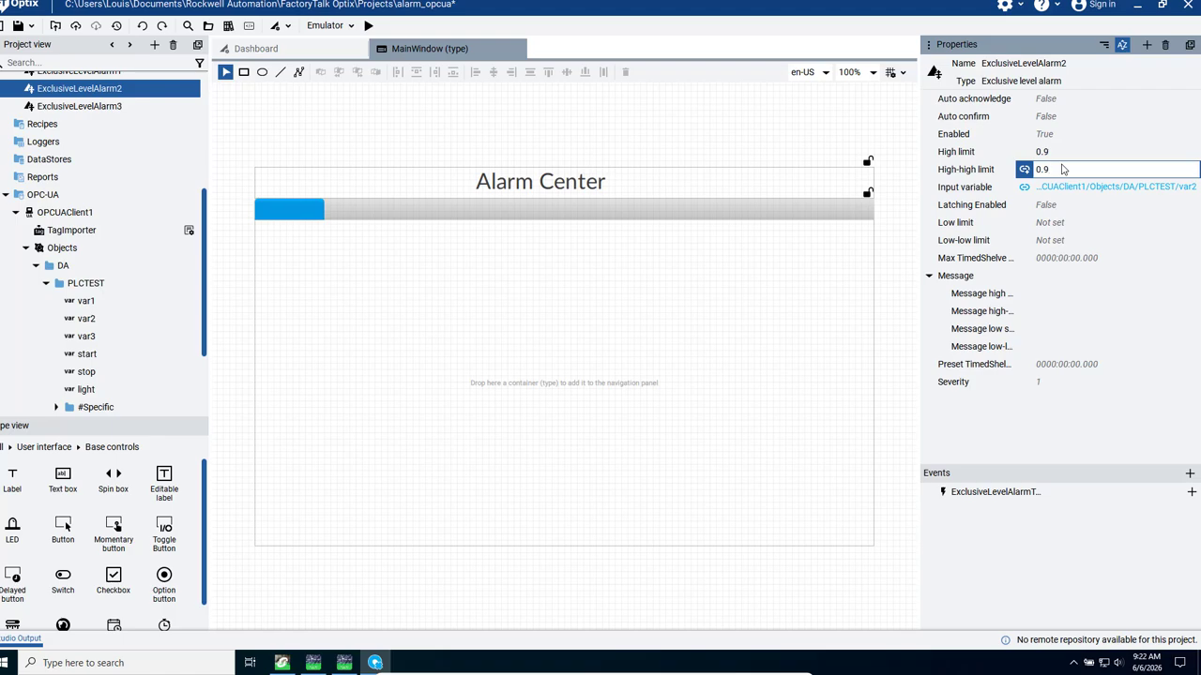
pyautogui.press('Return')
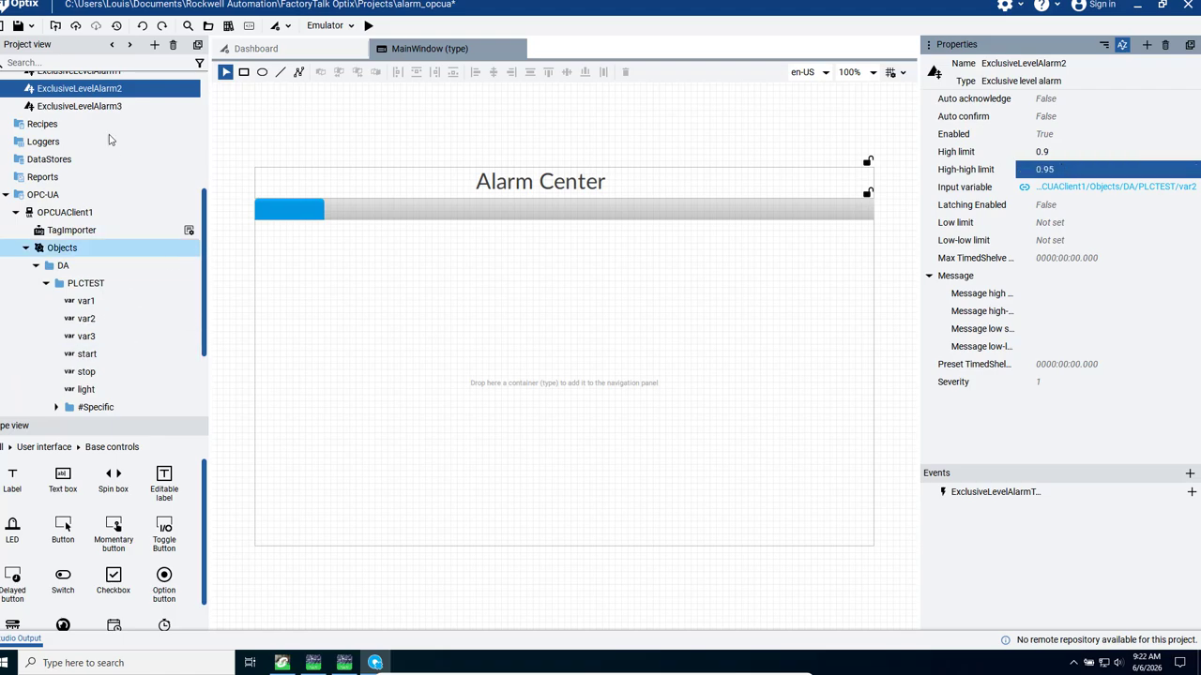
# - Link the input variable of ExclusiveLevelAlarm3 to the PLCTEST variable var3
pyautogui.click(80, 107)
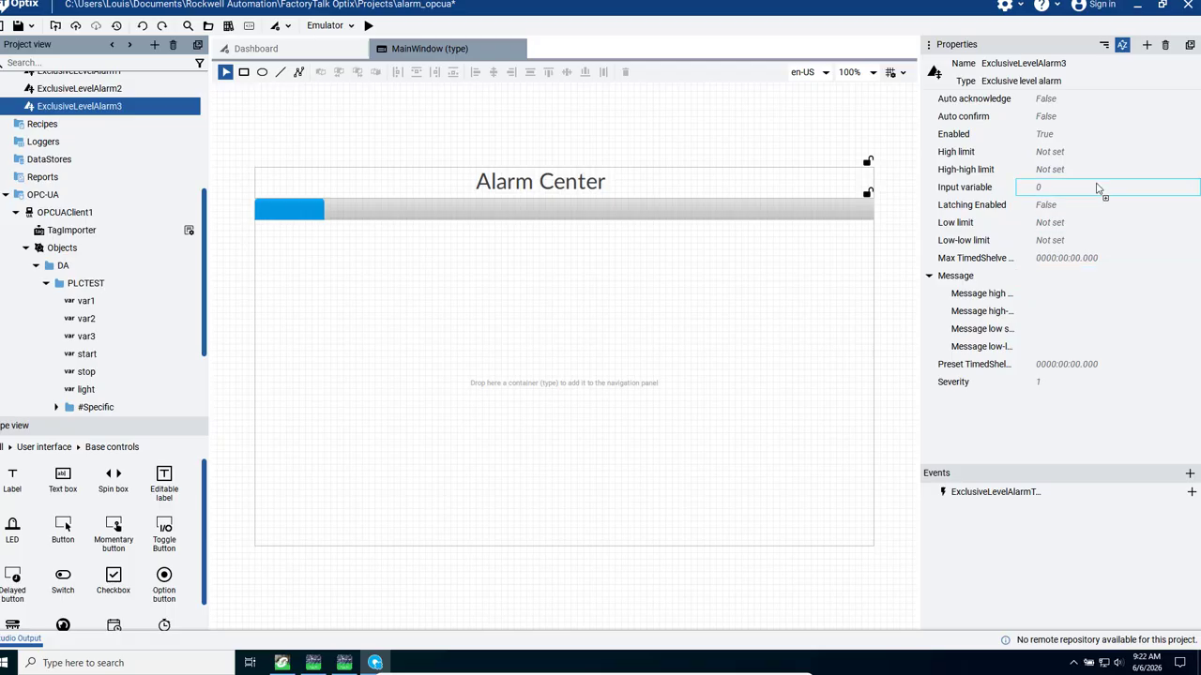
pyautogui.moveTo(1097, 189); pyautogui.dragTo(1097, 189)
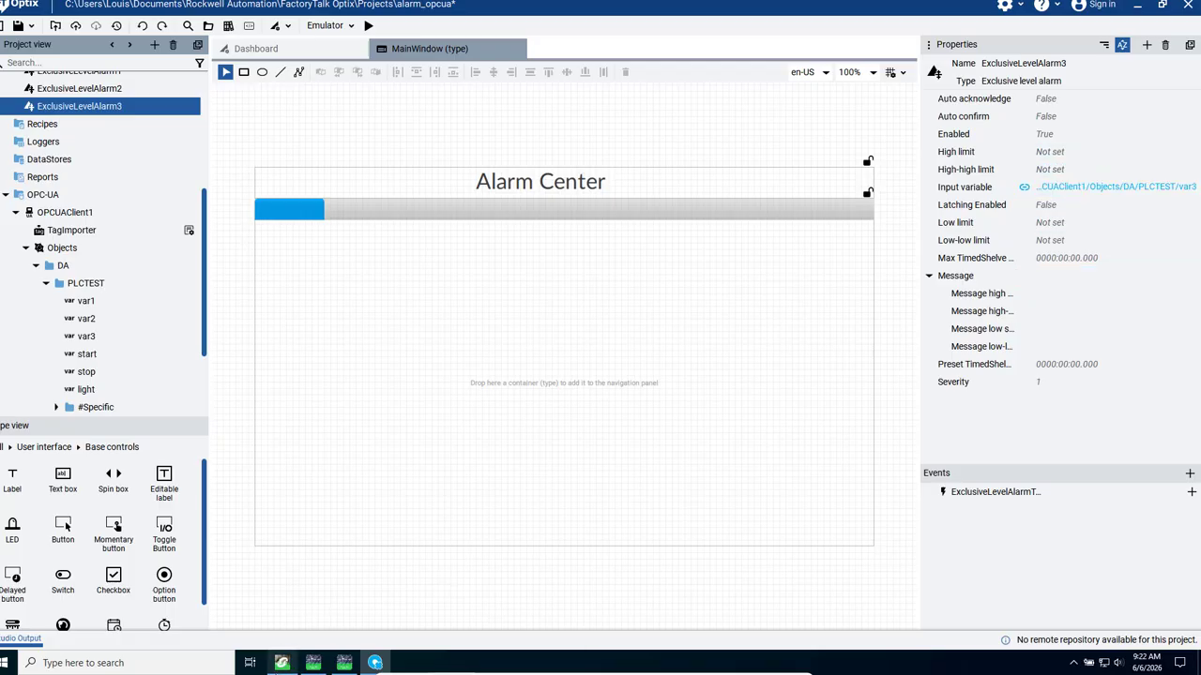
# - Switch to Control Expert and examine the test_modbus ladder logic, including the SIN, MUL and MOVE blocks
pyautogui.click(282, 662)
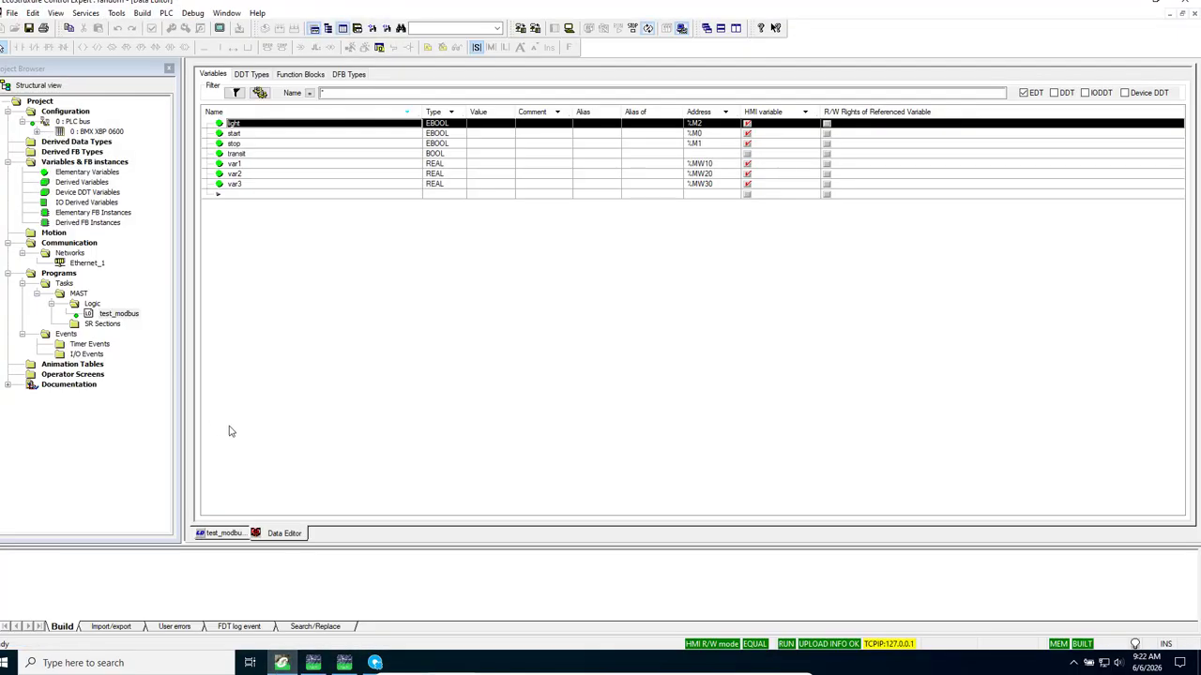
pyautogui.click(221, 534)
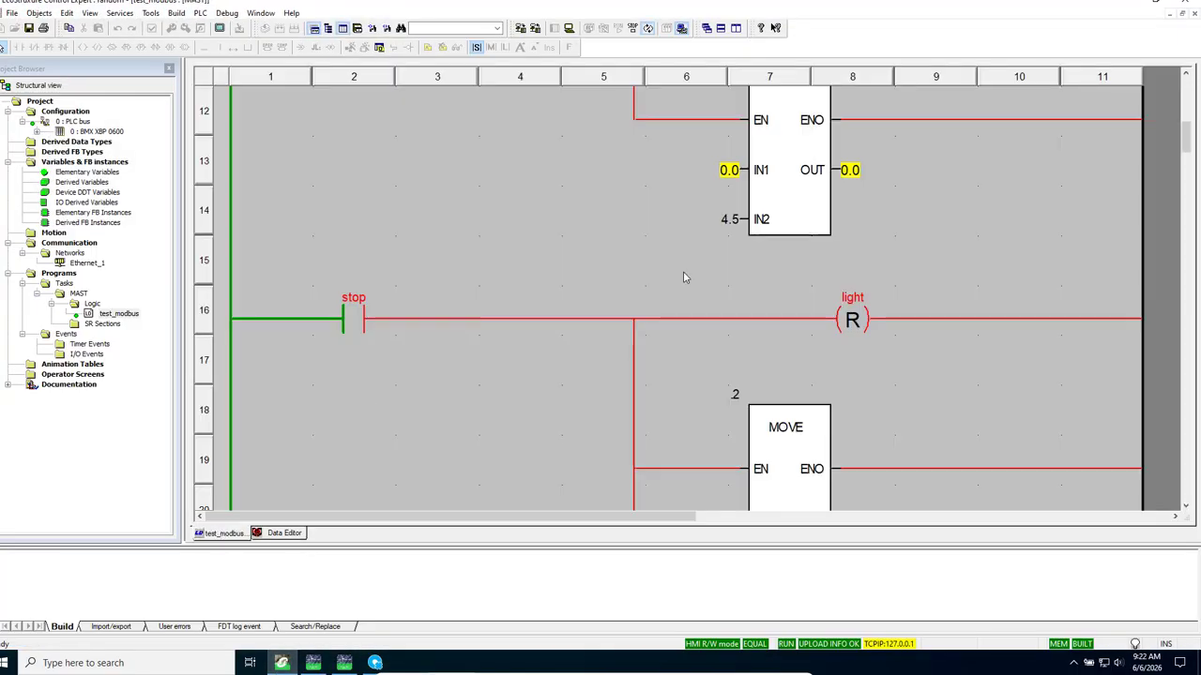
pyautogui.moveTo(1190, 136); pyautogui.dragTo(1185, 171)
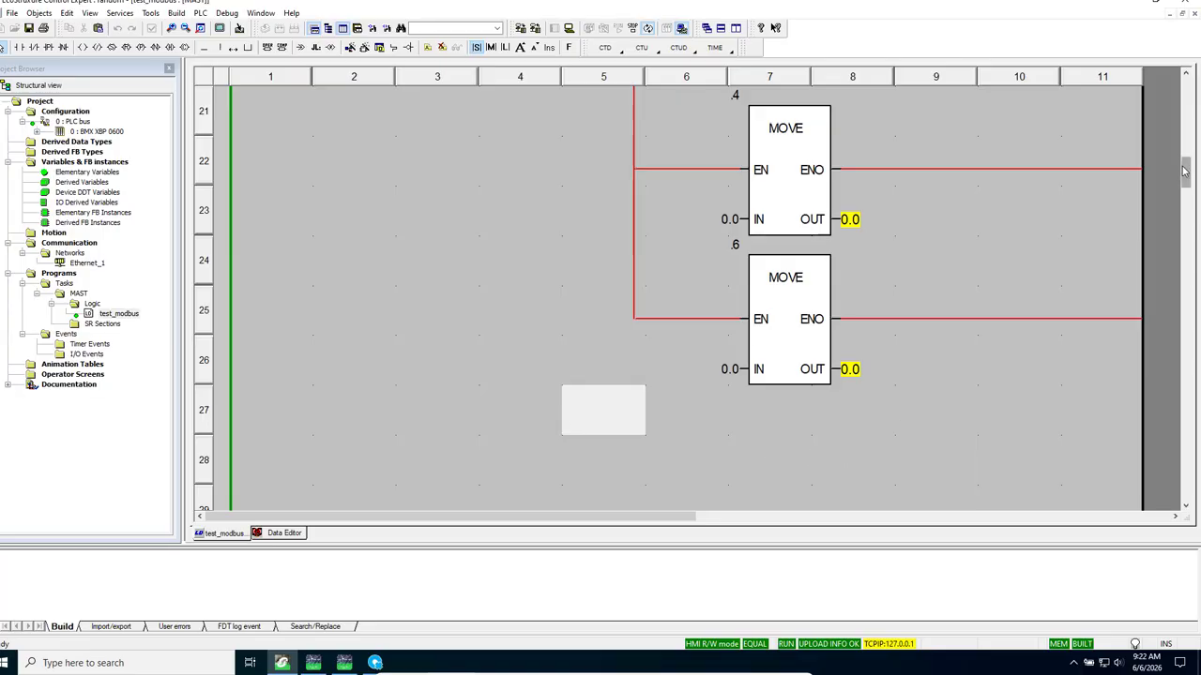
pyautogui.moveTo(1184, 164); pyautogui.dragTo(1188, 114)
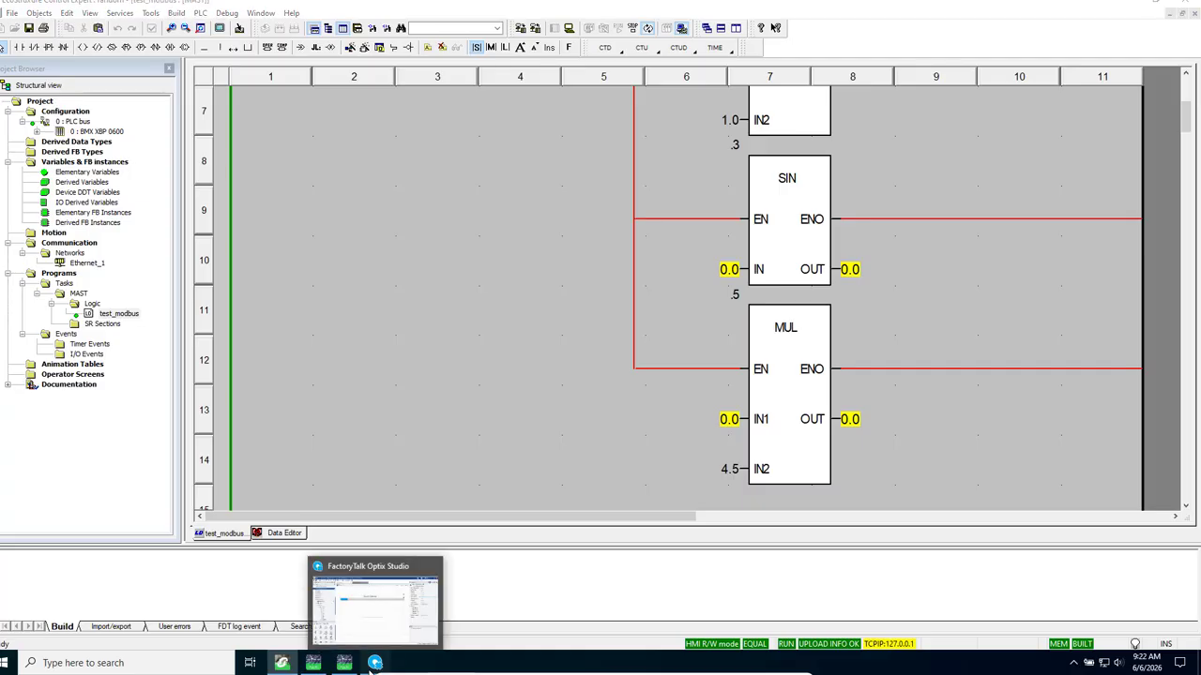
# - Switch back to FactoryTalk Optix Studio and set ExclusiveLevelAlarm3's high limit to 4.1 and its high-high limit to 4.4
pyautogui.click(374, 663)
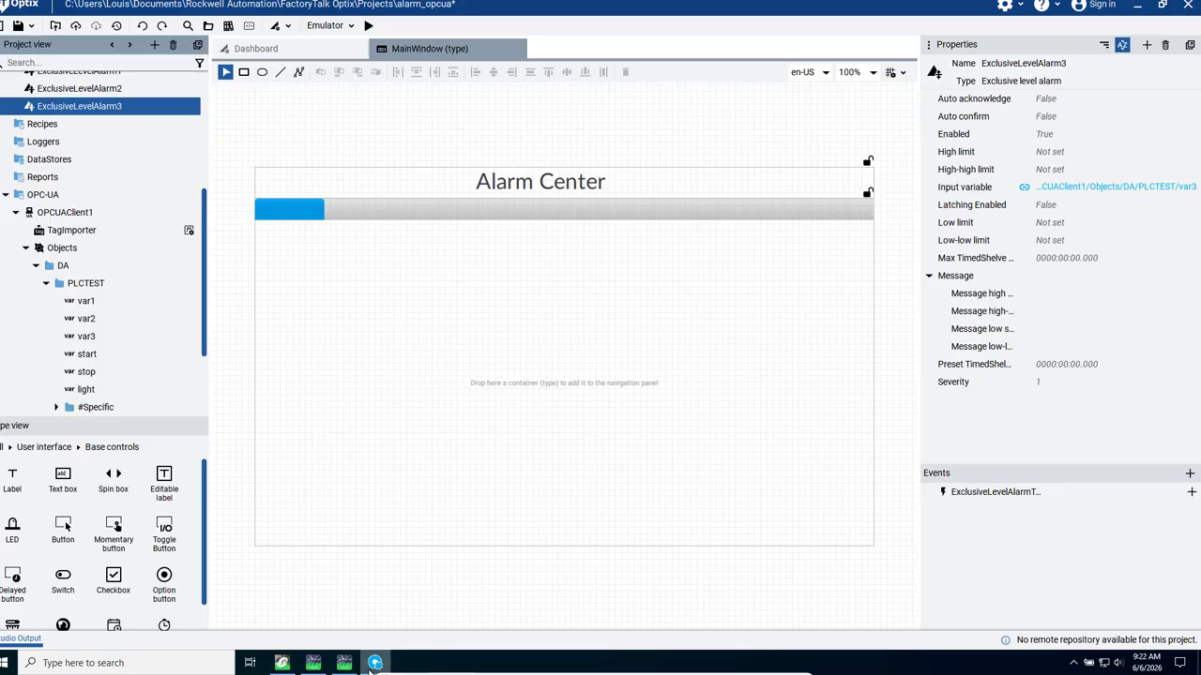
pyautogui.click(1085, 153)
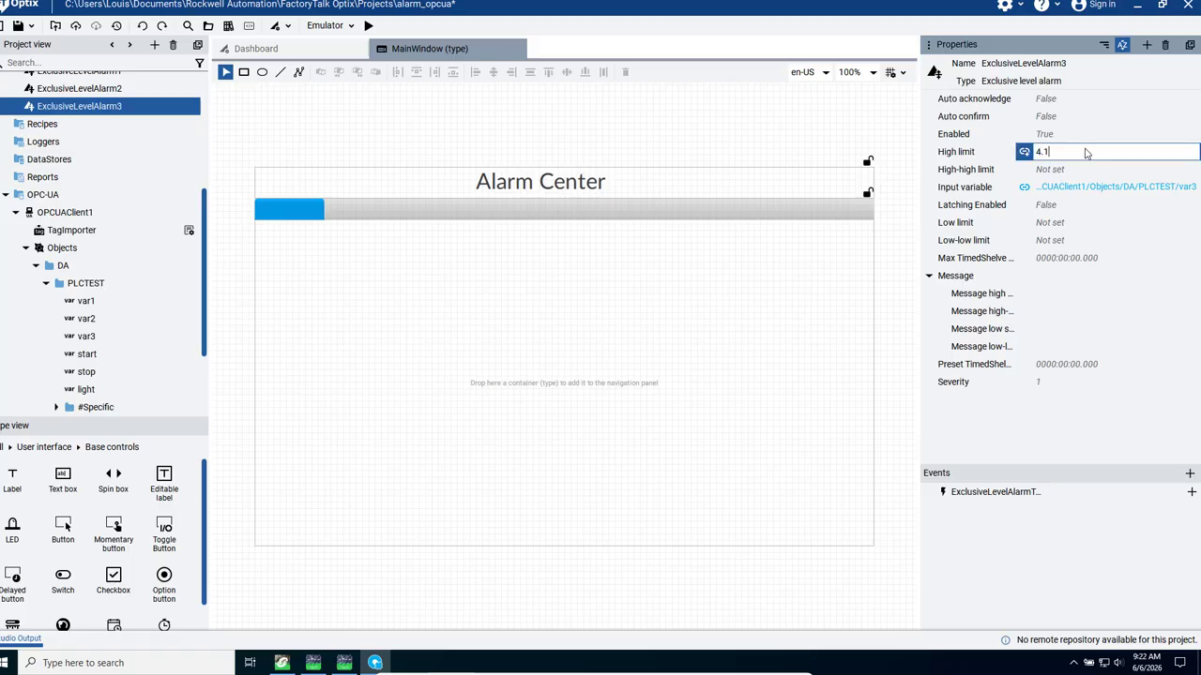
pyautogui.press('Return')
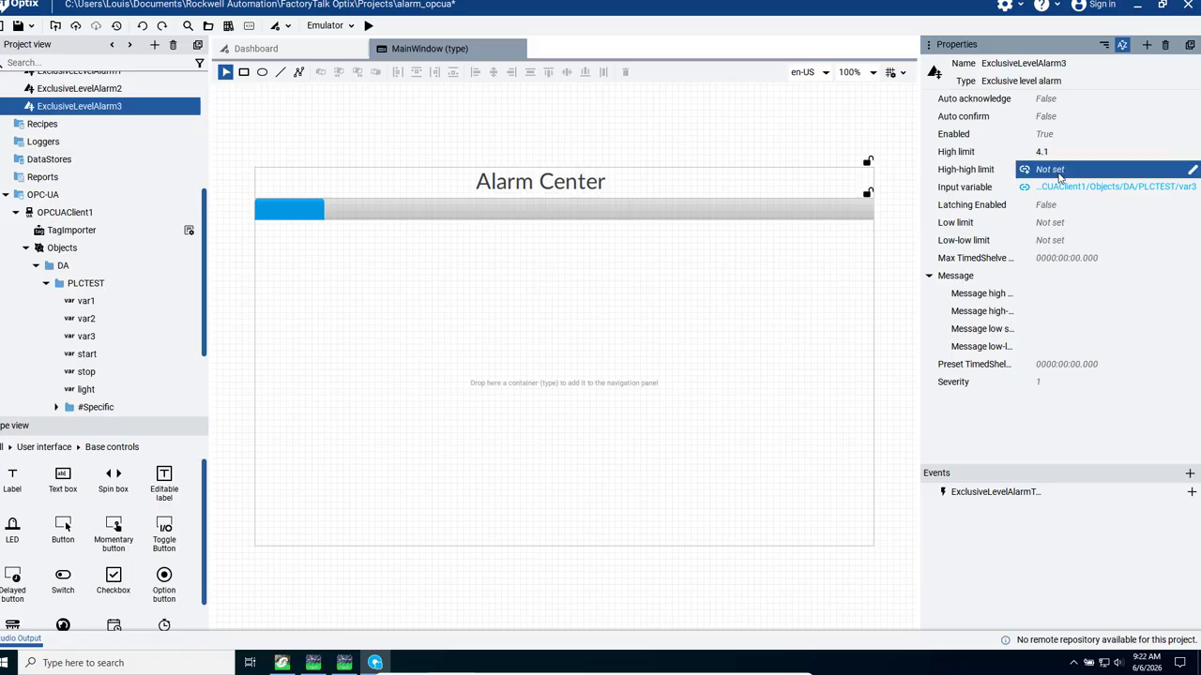
pyautogui.click(1061, 171)
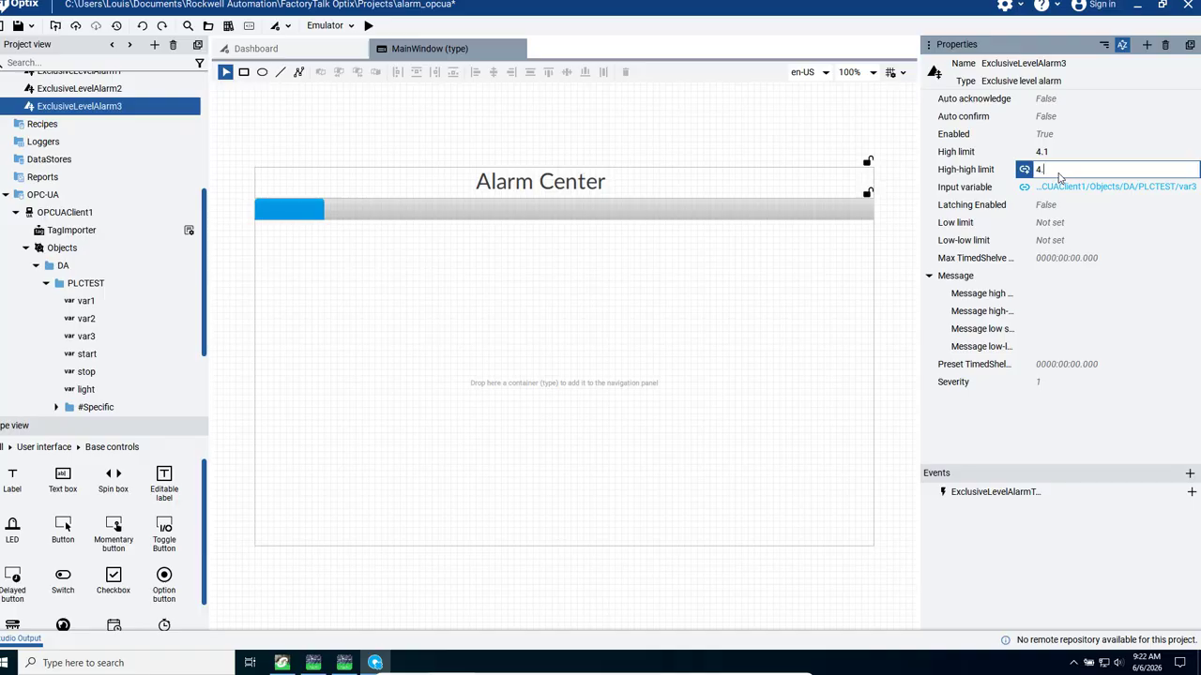
pyautogui.press('Return')
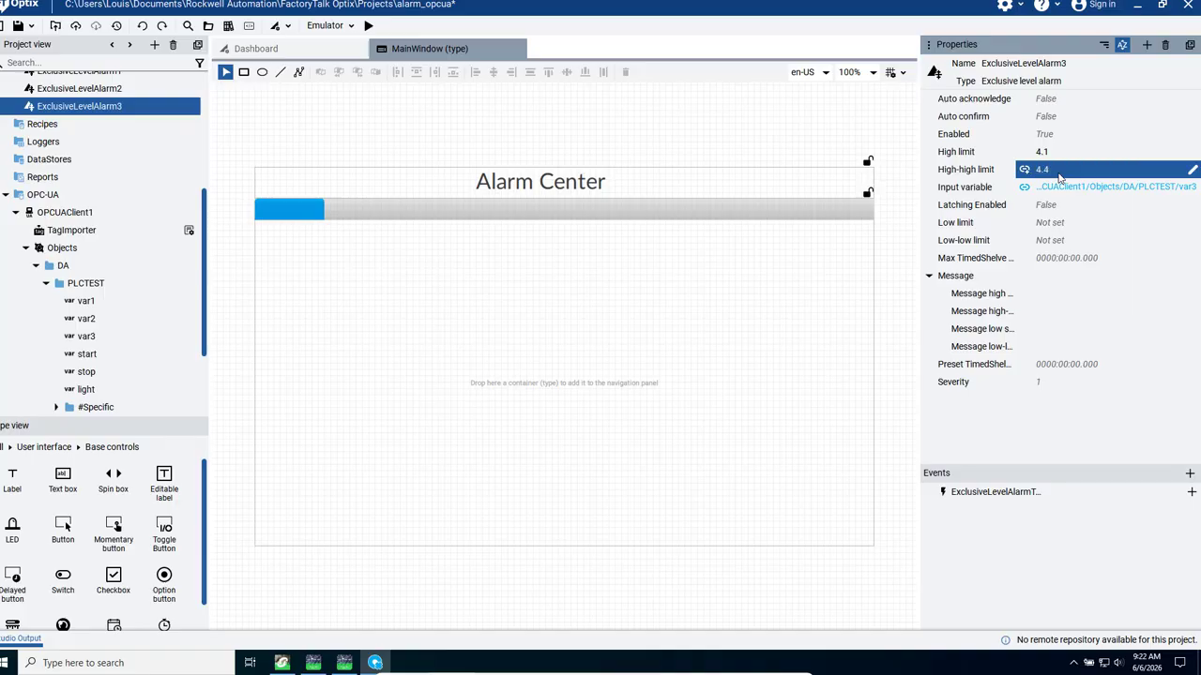
# - Create a new panel type in the project's UI folder and name it alarm panel
pyautogui.click(687, 543)
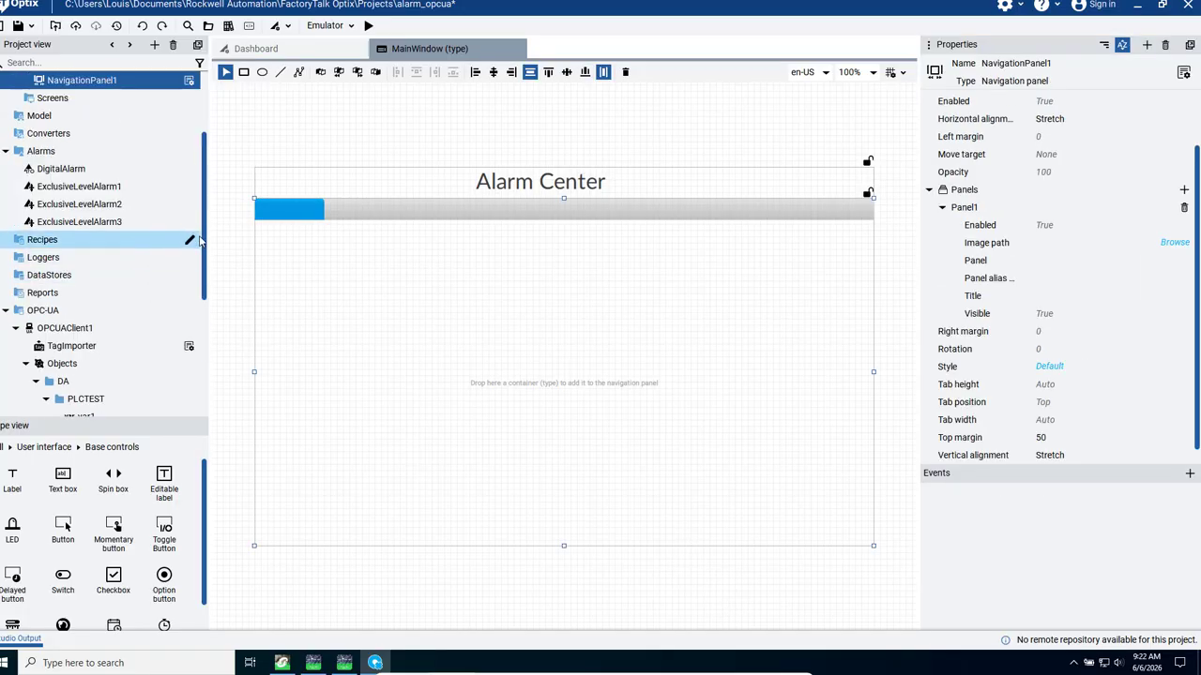
pyautogui.moveTo(206, 240); pyautogui.dragTo(207, 136)
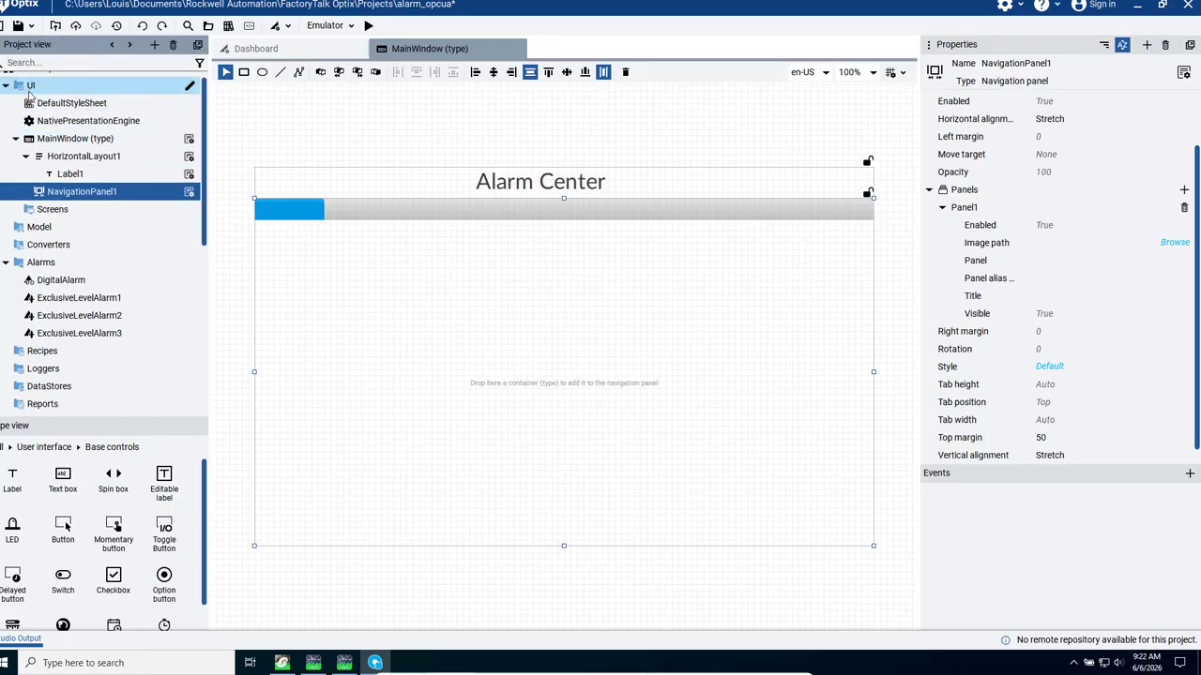
pyautogui.rightClick(28, 94)
pyautogui.moveTo(36, 101)
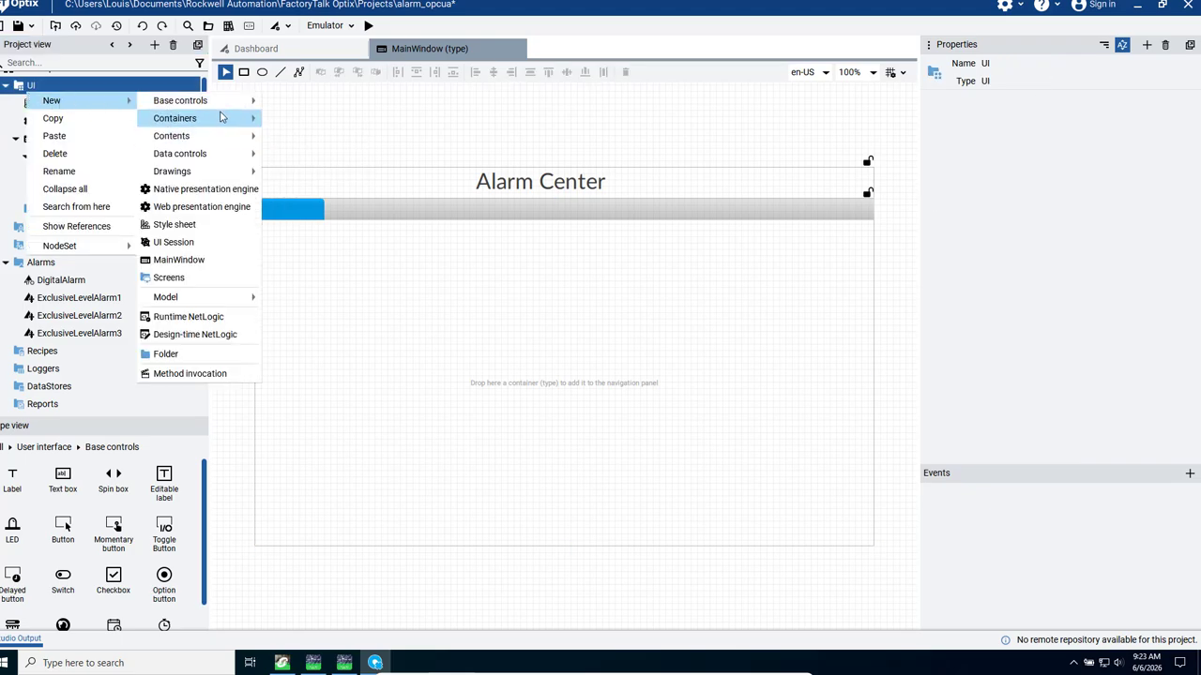
pyautogui.moveTo(192, 119)
pyautogui.click(313, 123)
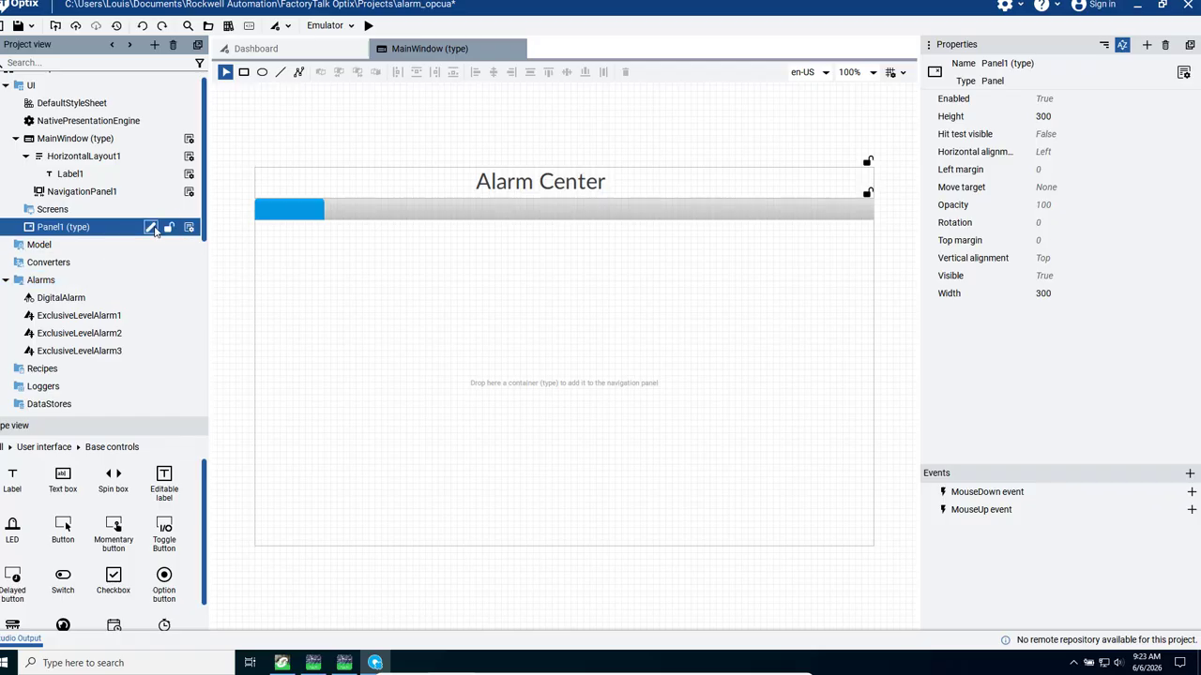
pyautogui.click(151, 228)
pyautogui.write('alarm panel')
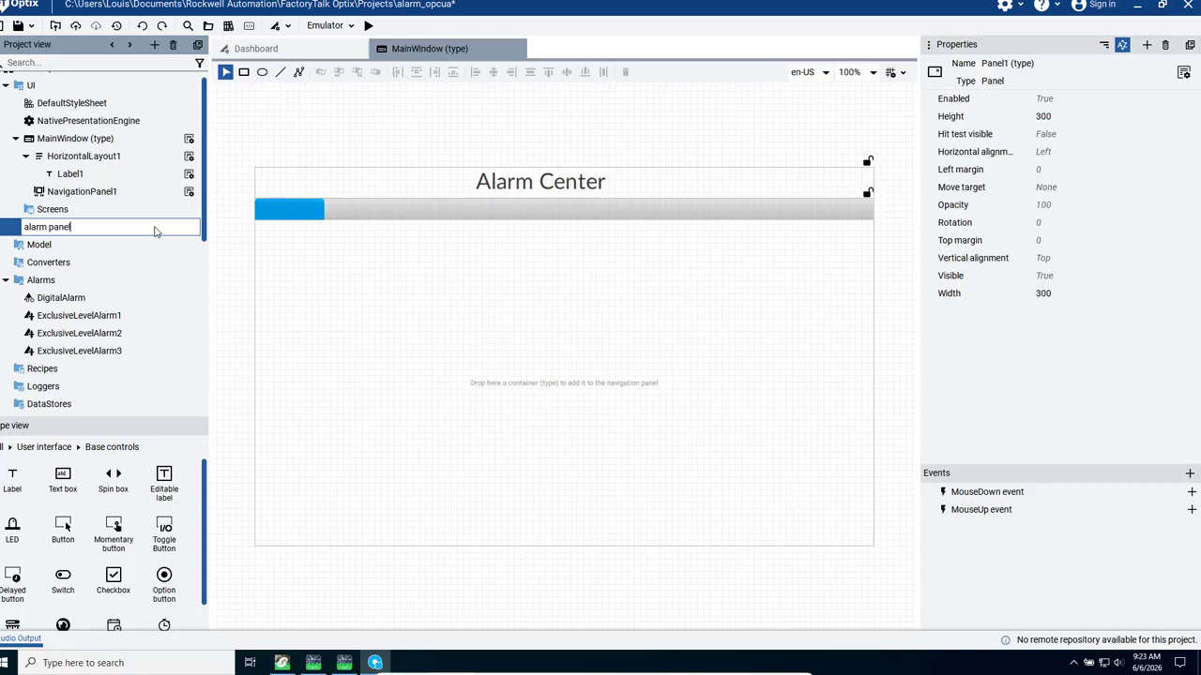
pyautogui.press('Return')
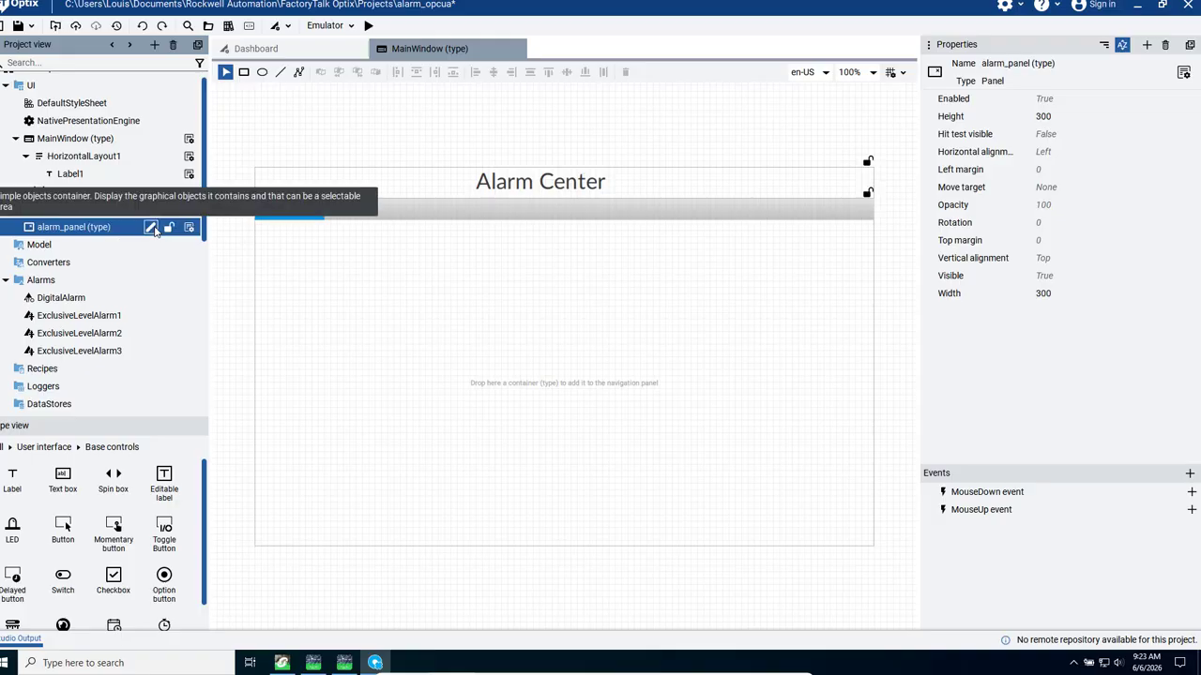
# - Enlarge alarm_panel to 840 wide by 620 high and place an LED near its upper edge
pyautogui.doubleClick(90, 228)
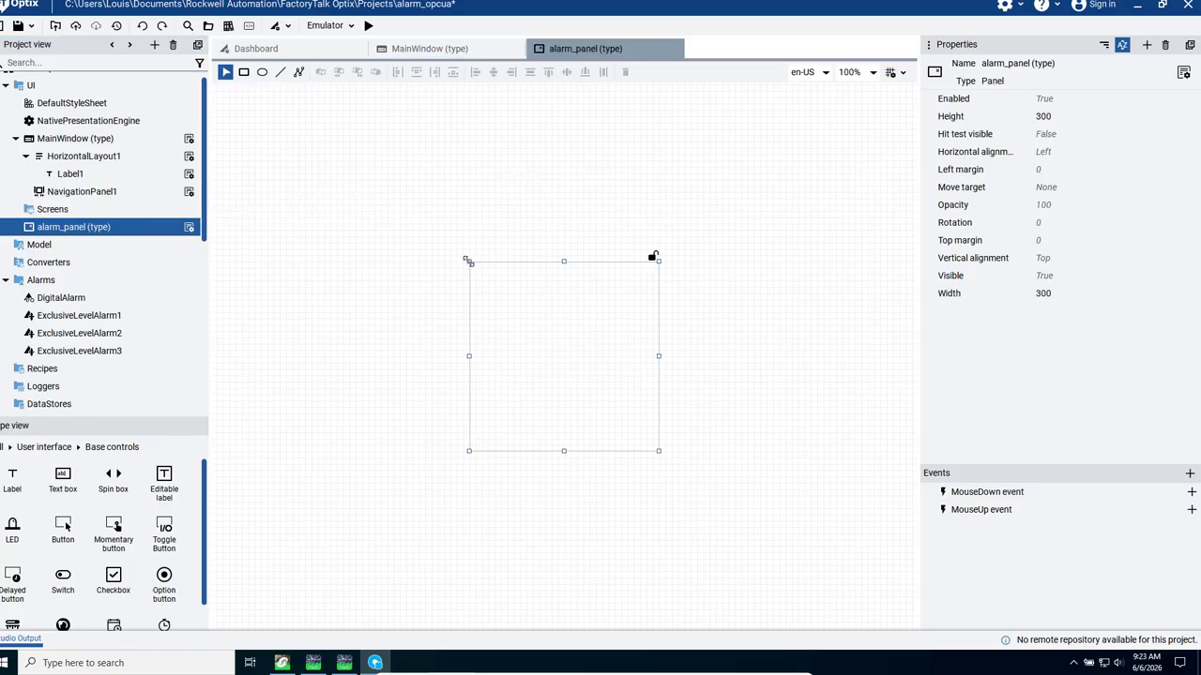
pyautogui.moveTo(466, 261); pyautogui.dragTo(301, 166)
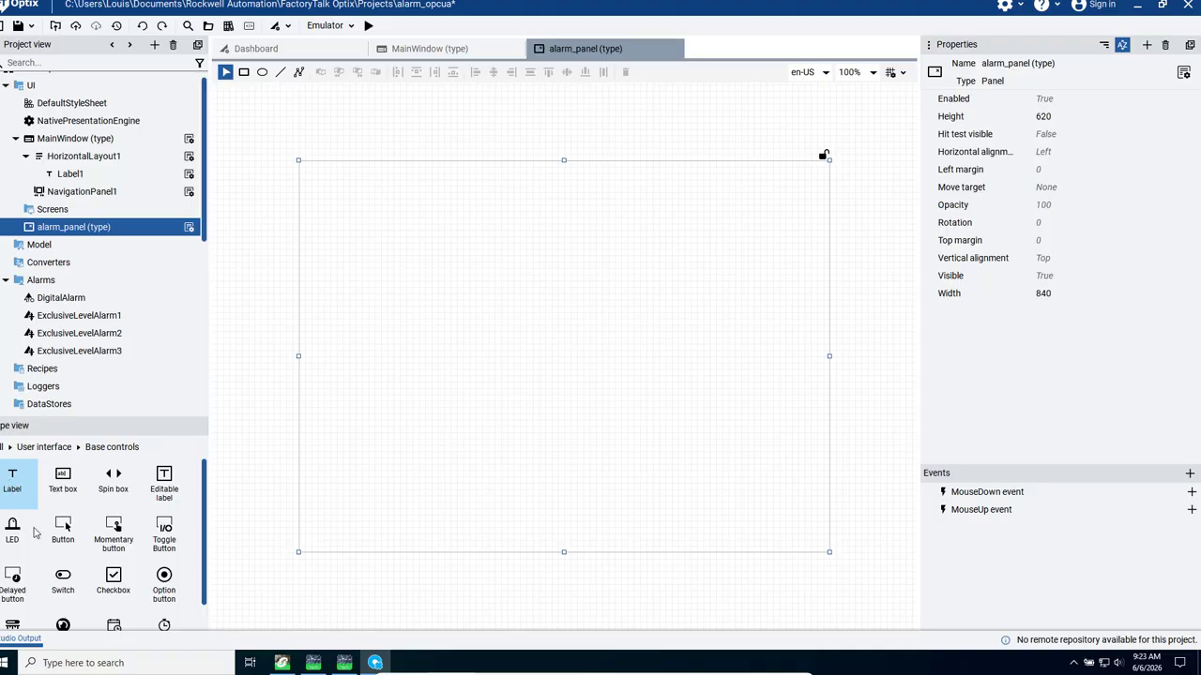
pyautogui.moveTo(17, 535); pyautogui.dragTo(455, 178)
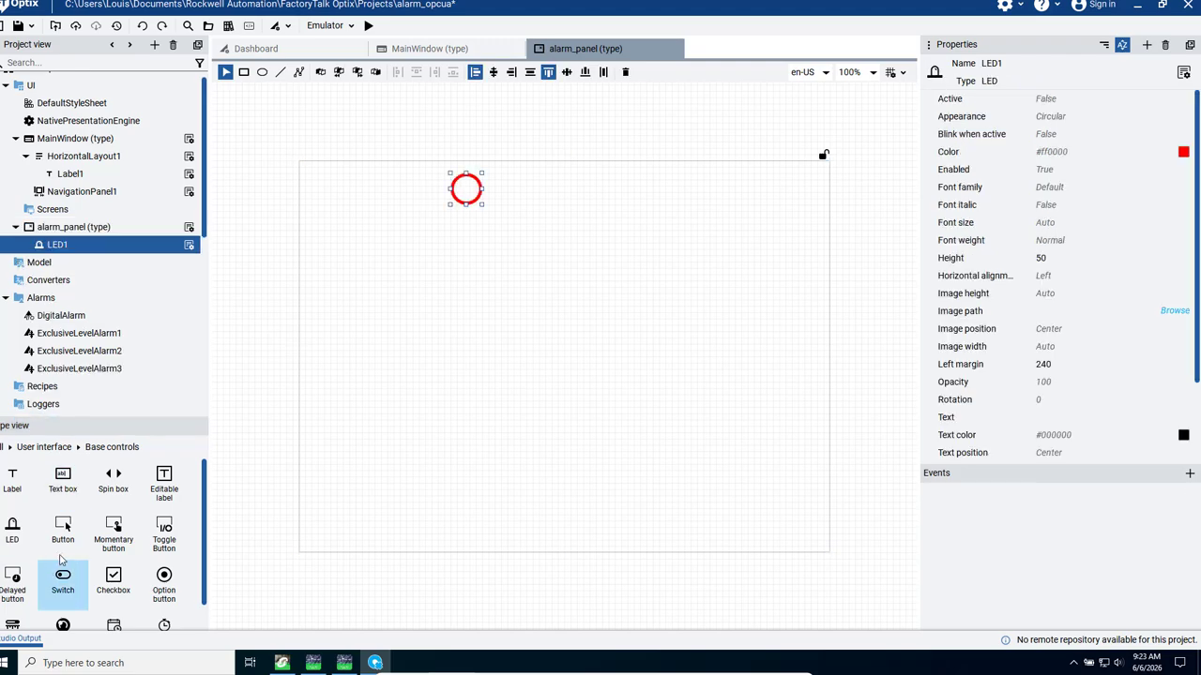
# - Add two buttons stacked in alarm_panel's upper-left corner, with the lower one at left margin 40 and top margin 65
pyautogui.moveTo(64, 528); pyautogui.dragTo(336, 184)
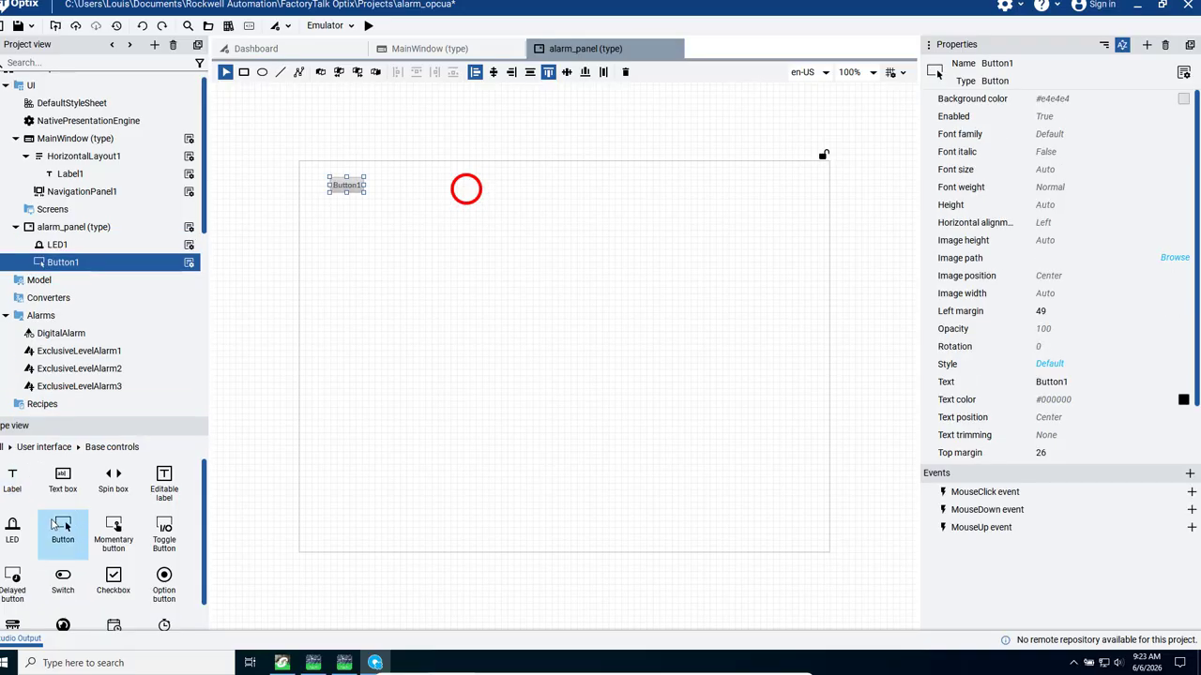
pyautogui.moveTo(63, 526); pyautogui.dragTo(350, 215)
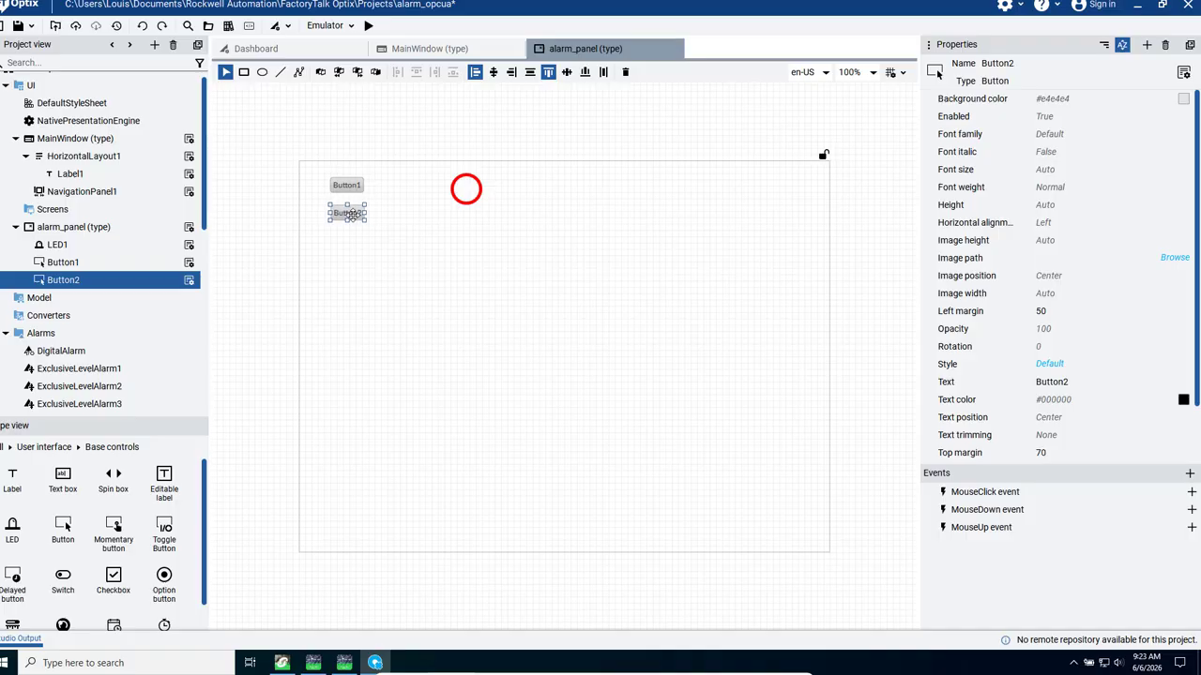
pyautogui.moveTo(346, 185); pyautogui.dragTo(338, 212)
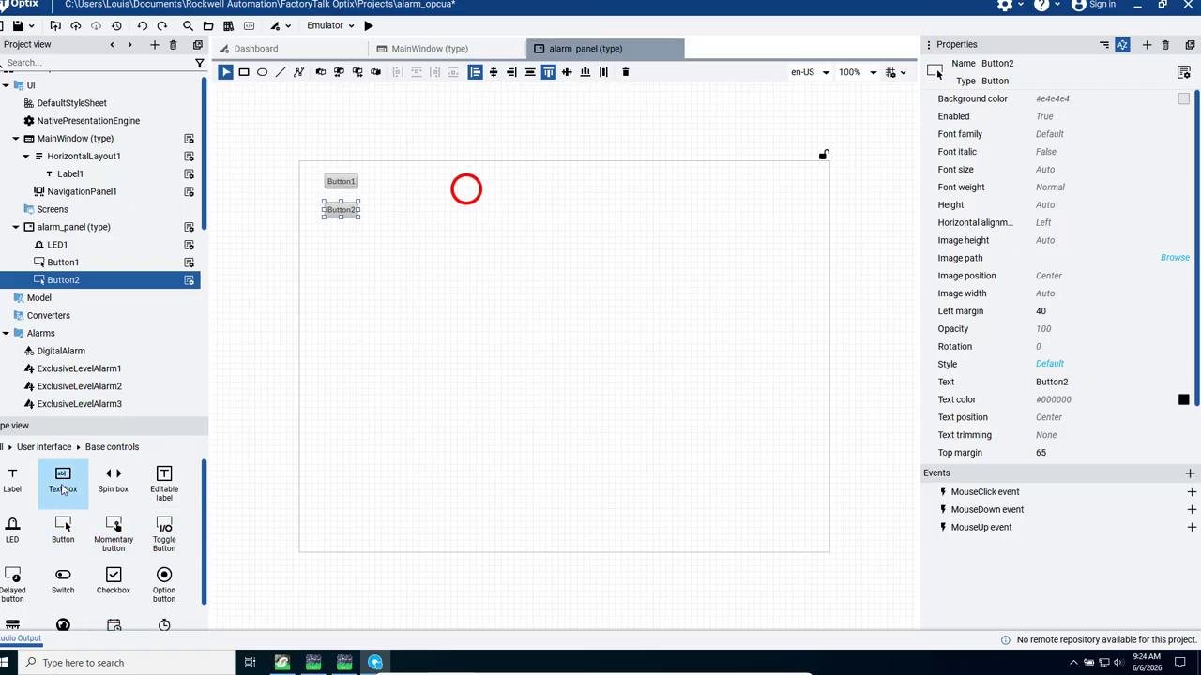
# - Add three text boxes in a row to the right of the LED, at left margins 370, 520 and 690
pyautogui.moveTo(62, 488); pyautogui.dragTo(542, 300)
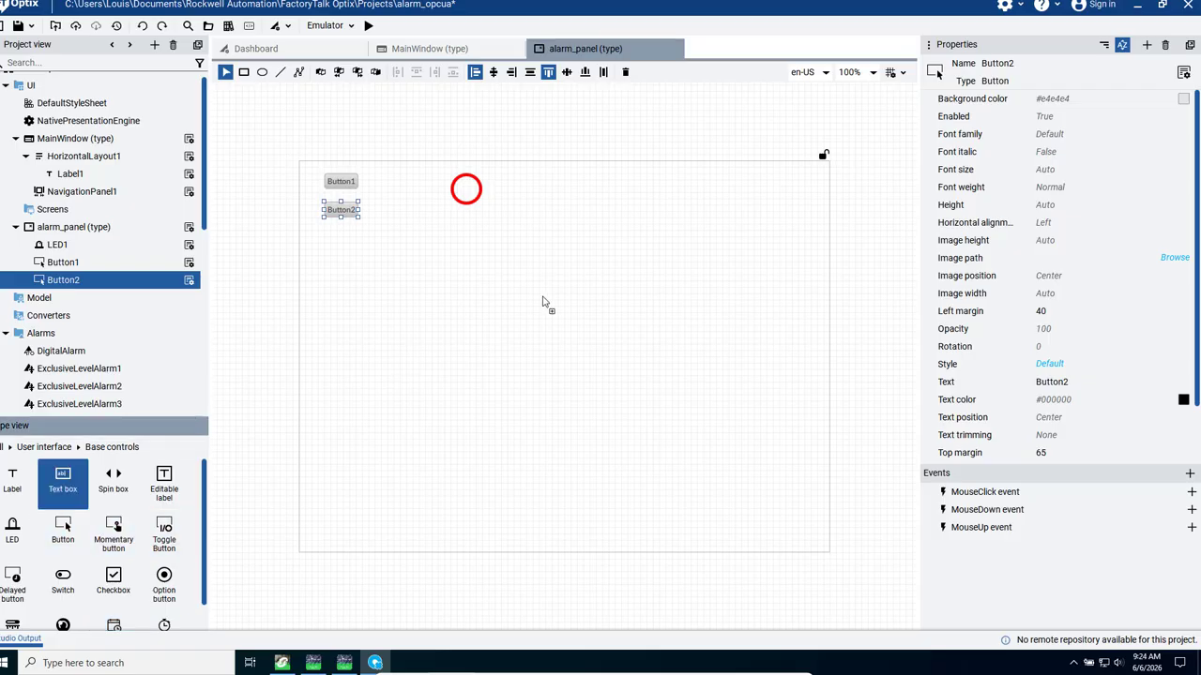
pyautogui.click(541, 191)
pyautogui.moveTo(575, 196); pyautogui.dragTo(562, 195)
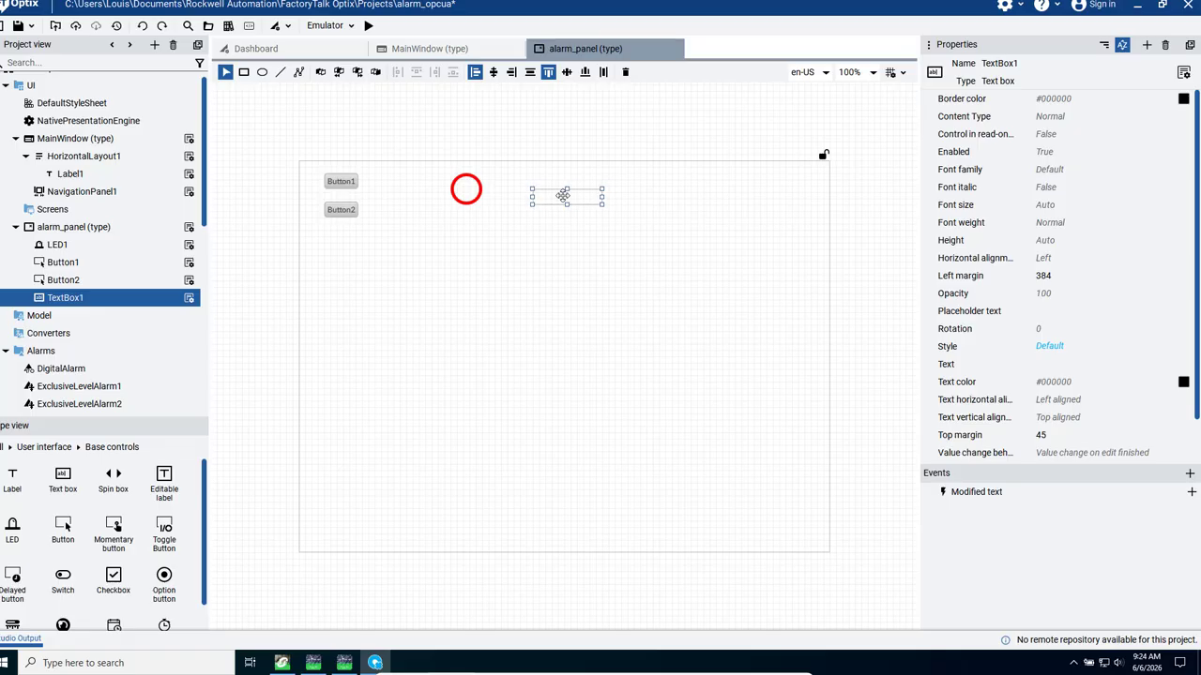
pyautogui.click(62, 480)
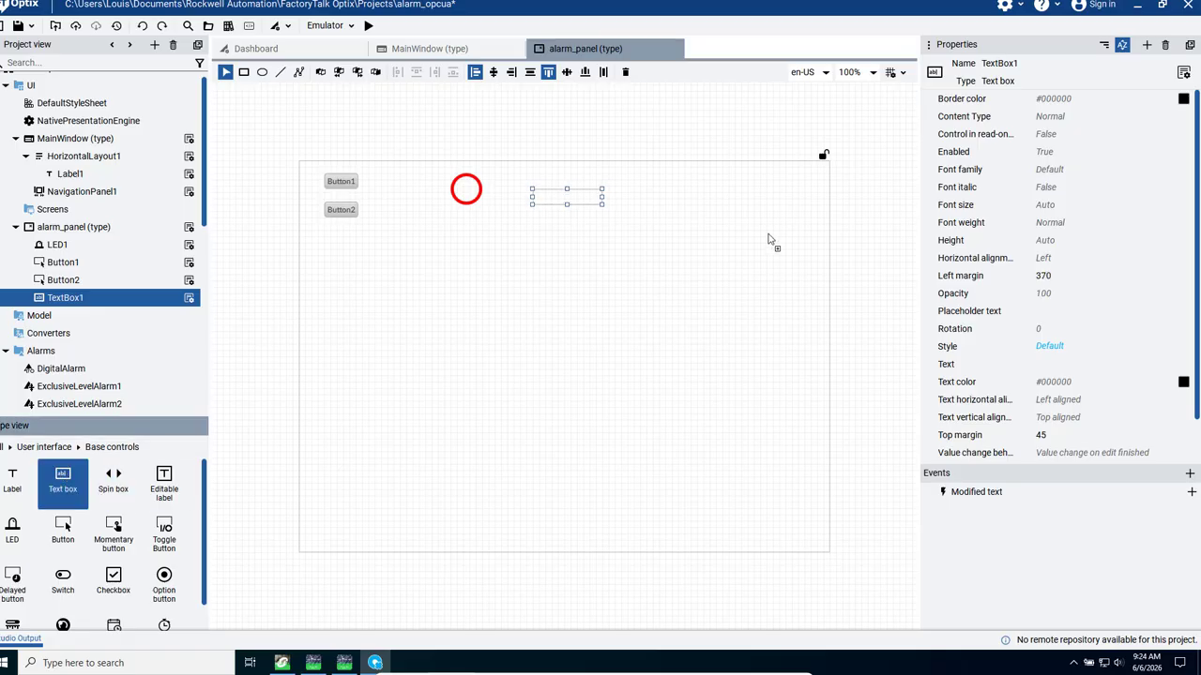
pyautogui.click(638, 204)
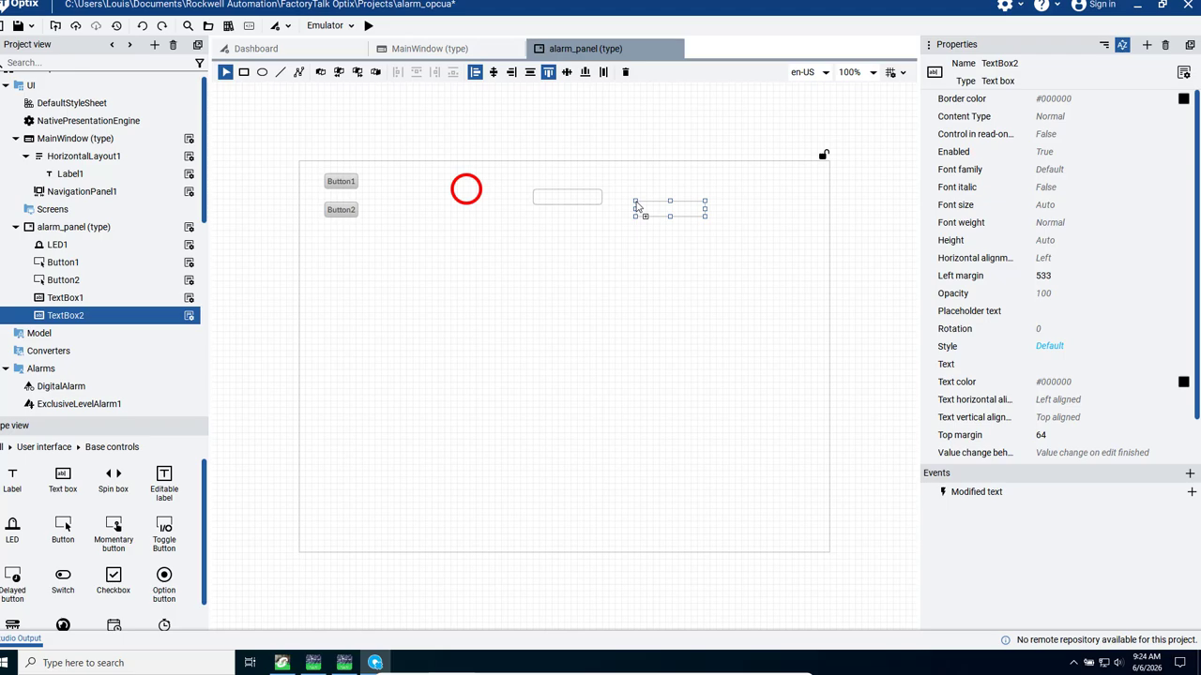
pyautogui.click(62, 482)
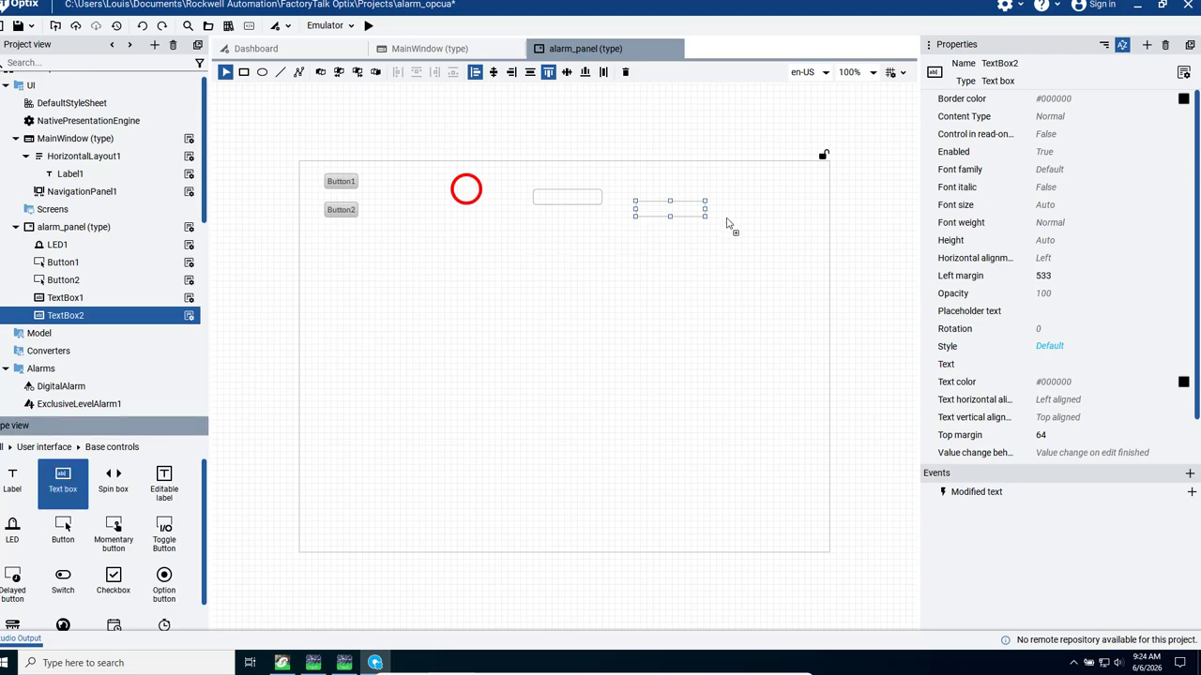
pyautogui.click(756, 207)
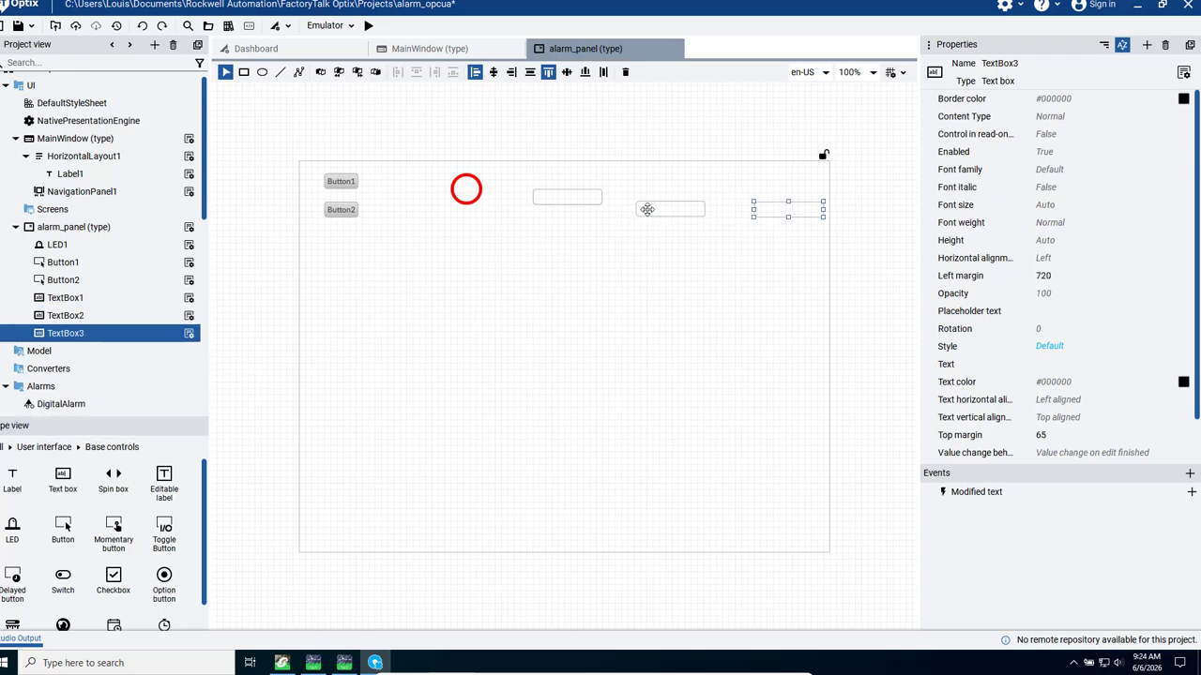
pyautogui.moveTo(647, 210); pyautogui.dragTo(640, 196)
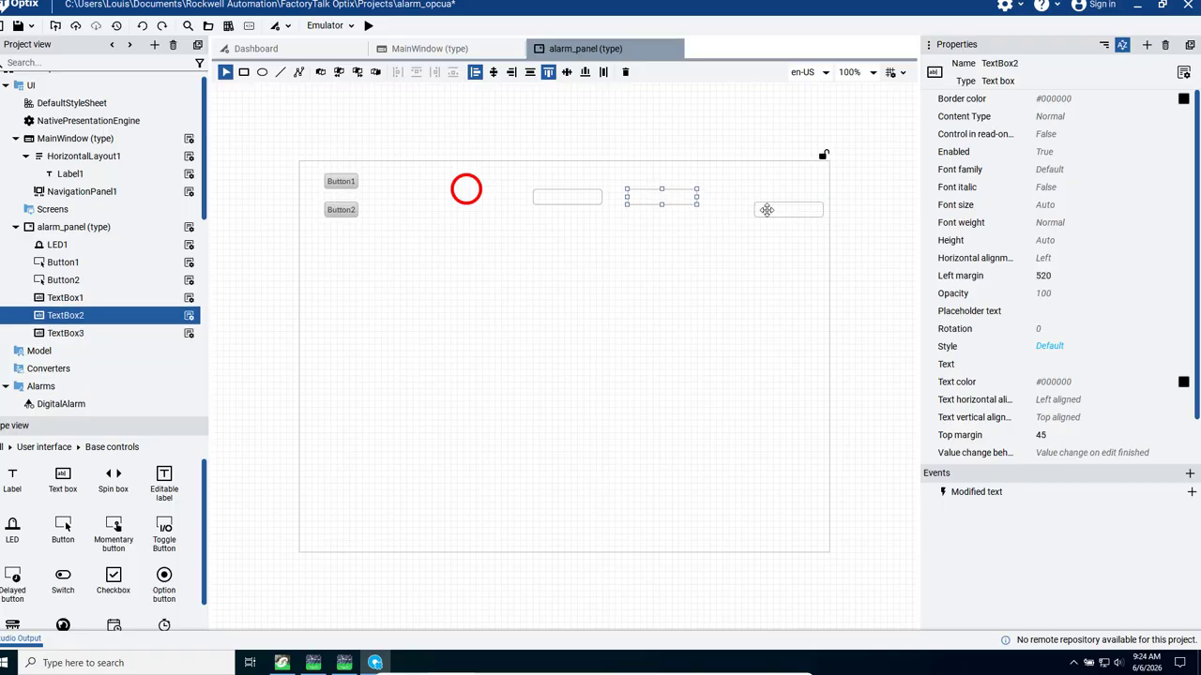
pyautogui.moveTo(780, 207); pyautogui.dragTo(763, 199)
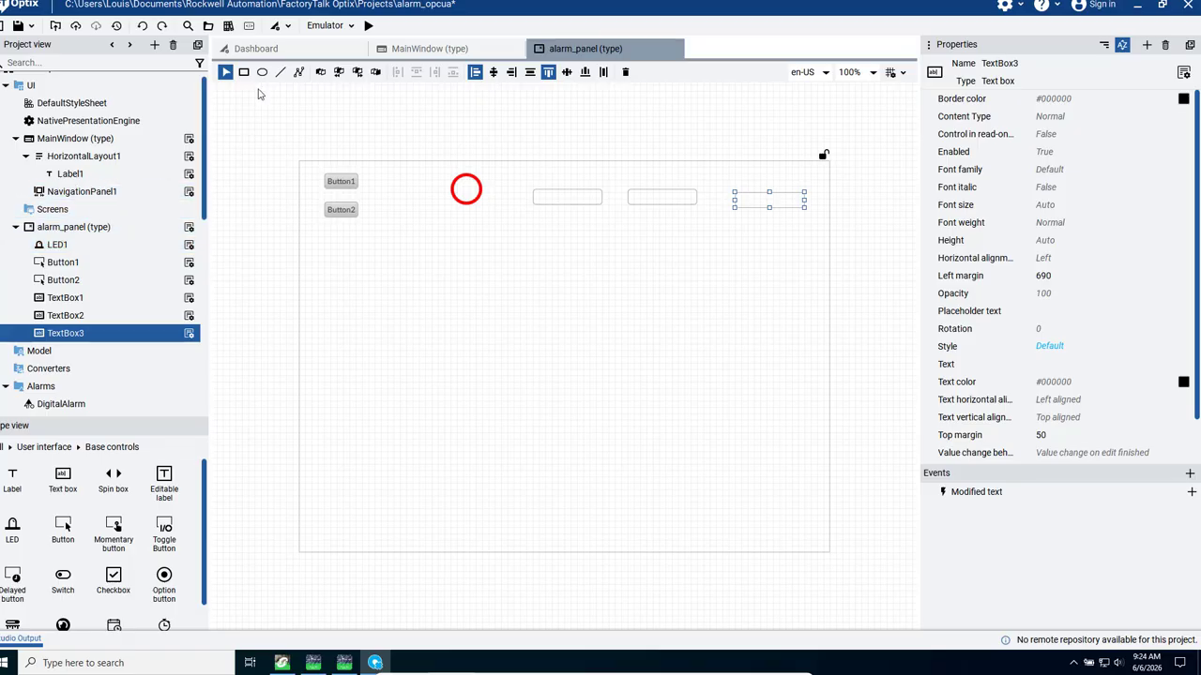
# - Place the Alarm Grid widget from the template library's Widgets category on alarm_panel below the buttons and text boxes
pyautogui.click(228, 27)
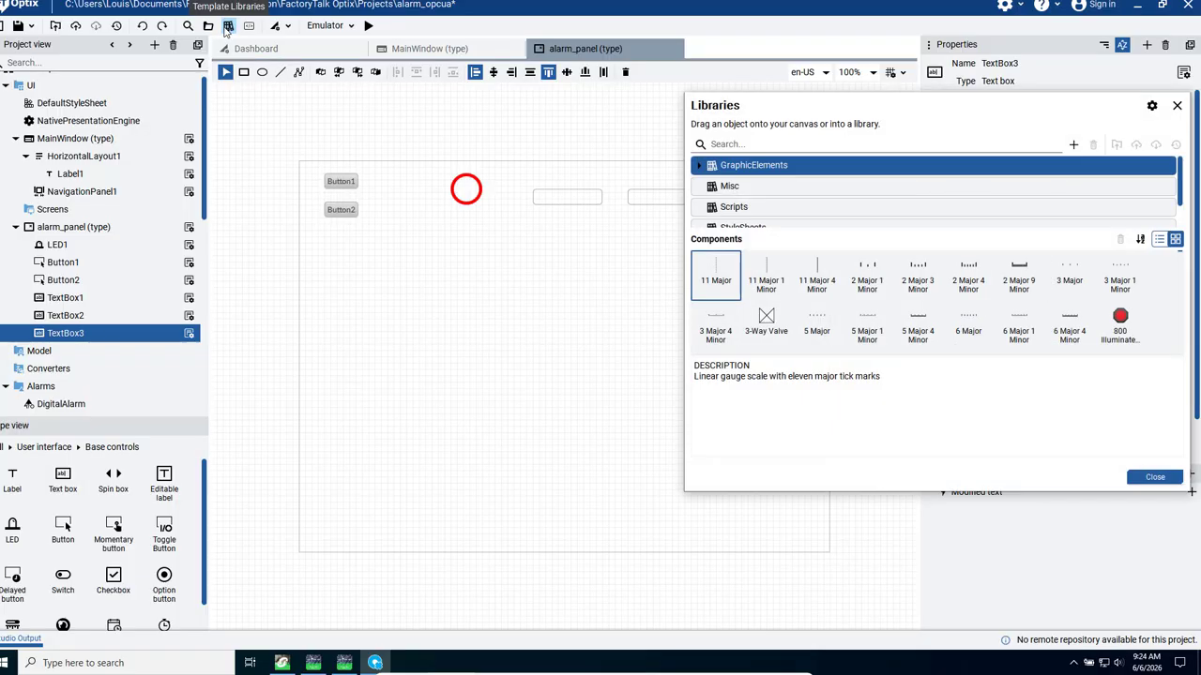
pyautogui.click(732, 143)
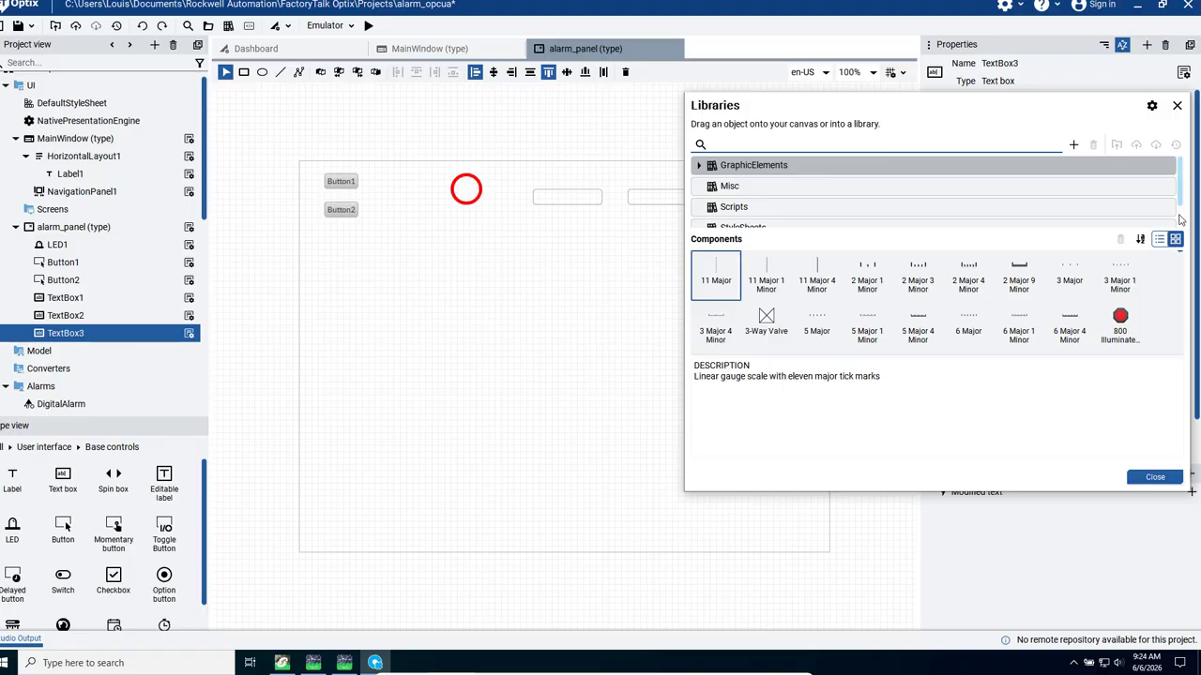
pyautogui.scroll(-1, 699, 206)
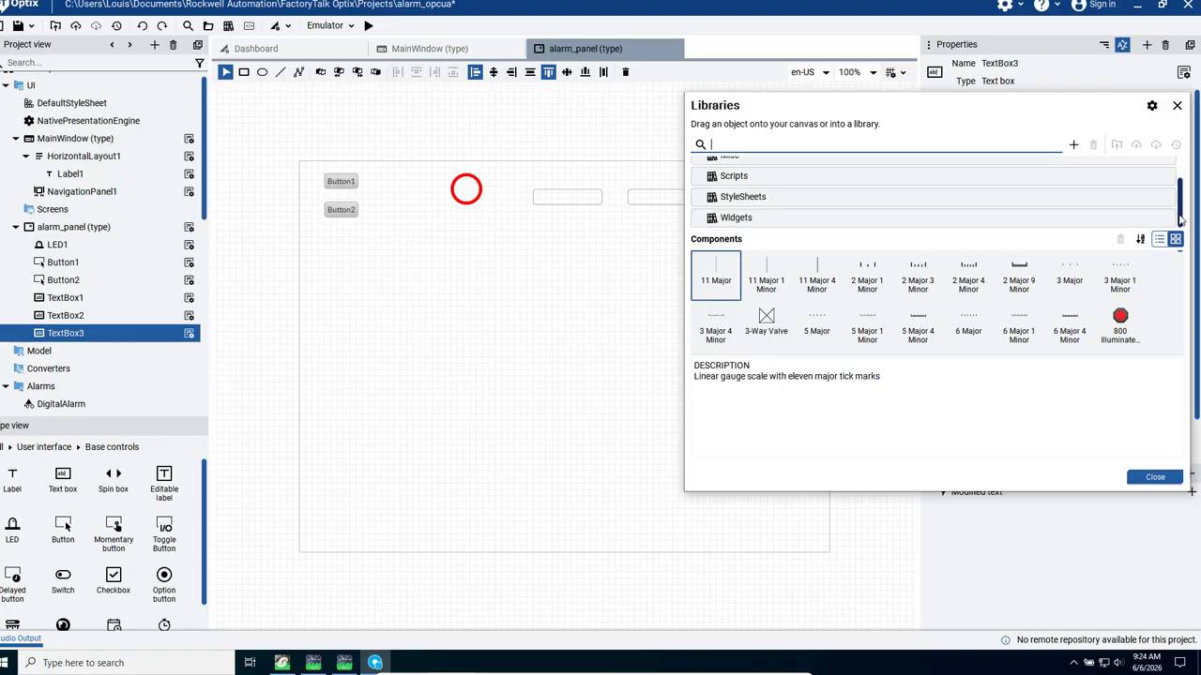
pyautogui.click(732, 222)
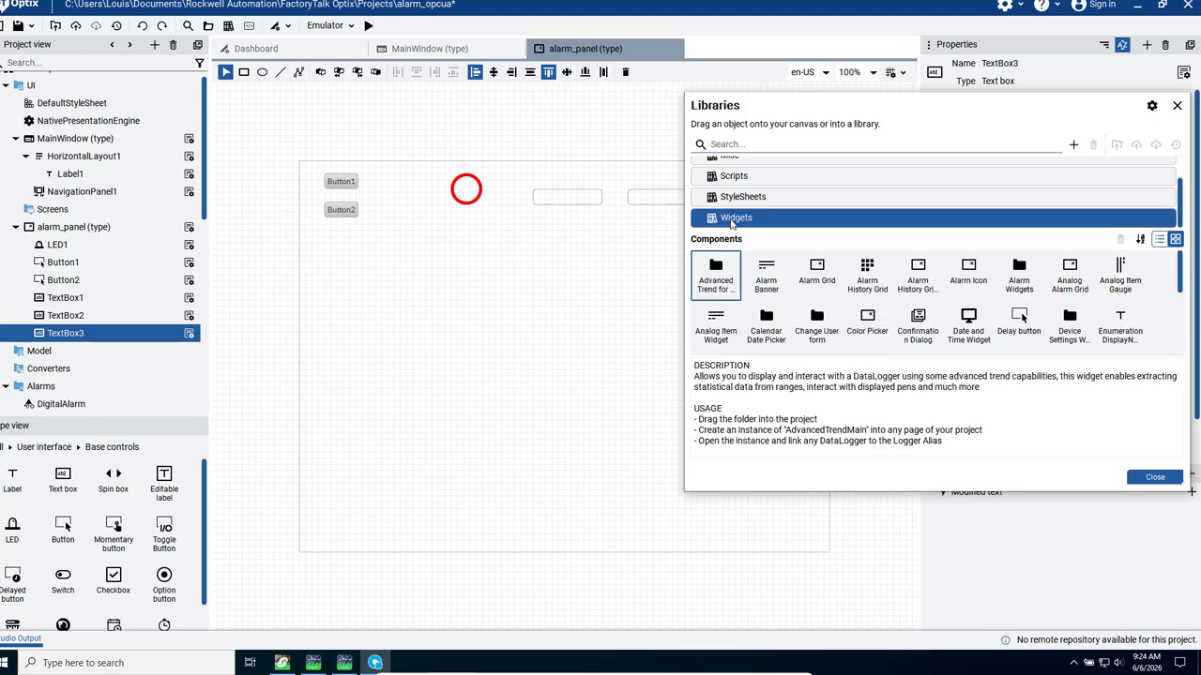
pyautogui.click(817, 282)
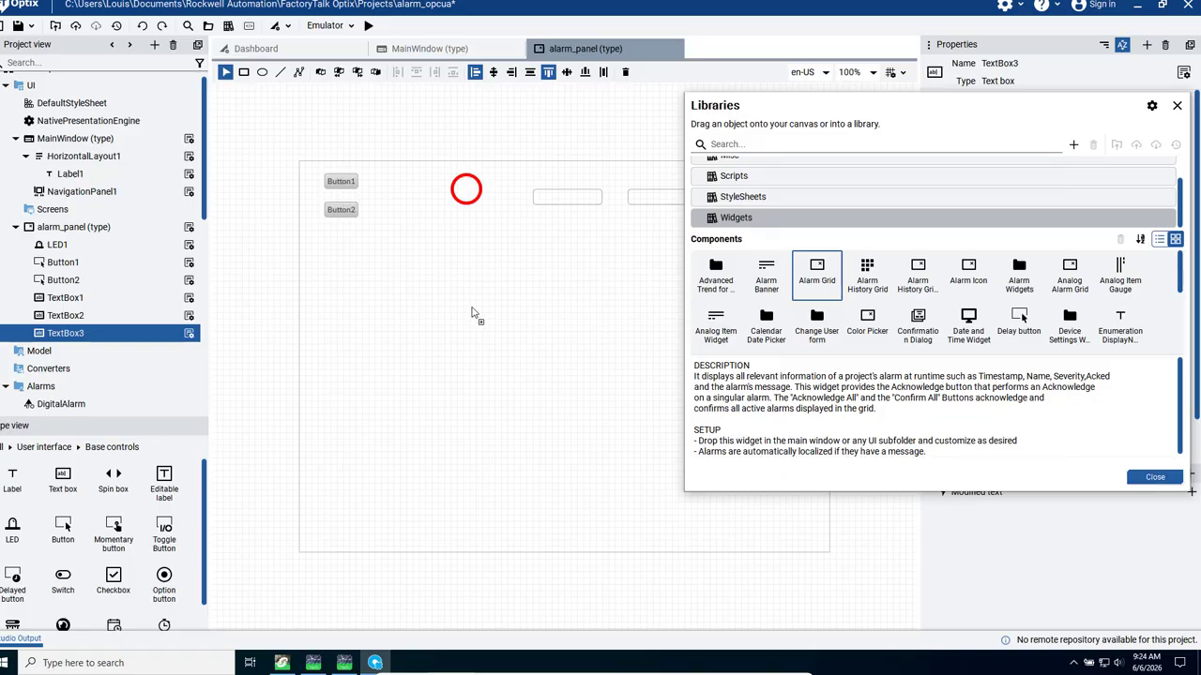
pyautogui.moveTo(472, 313); pyautogui.dragTo(409, 303)
pyautogui.moveTo(389, 306); pyautogui.dragTo(387, 302)
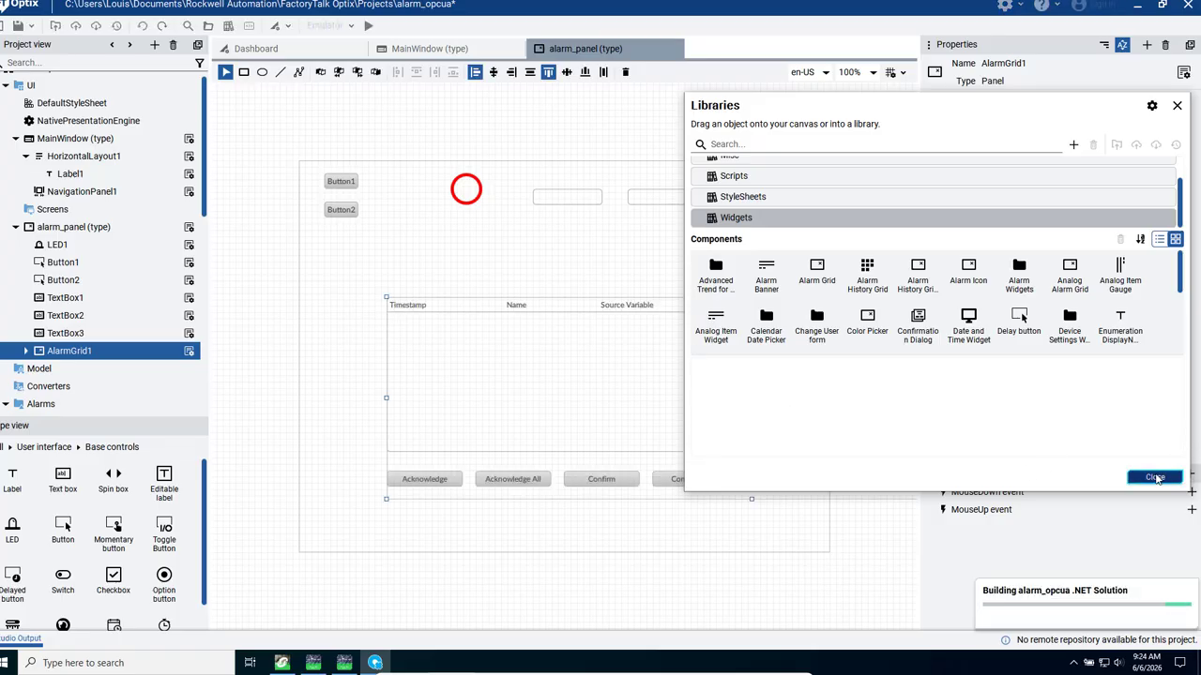
# - Resize the alarm grid to 840 wide and 386 high, spanning the panel's full width at left margin 0 and top margin 114
pyautogui.click(1155, 476)
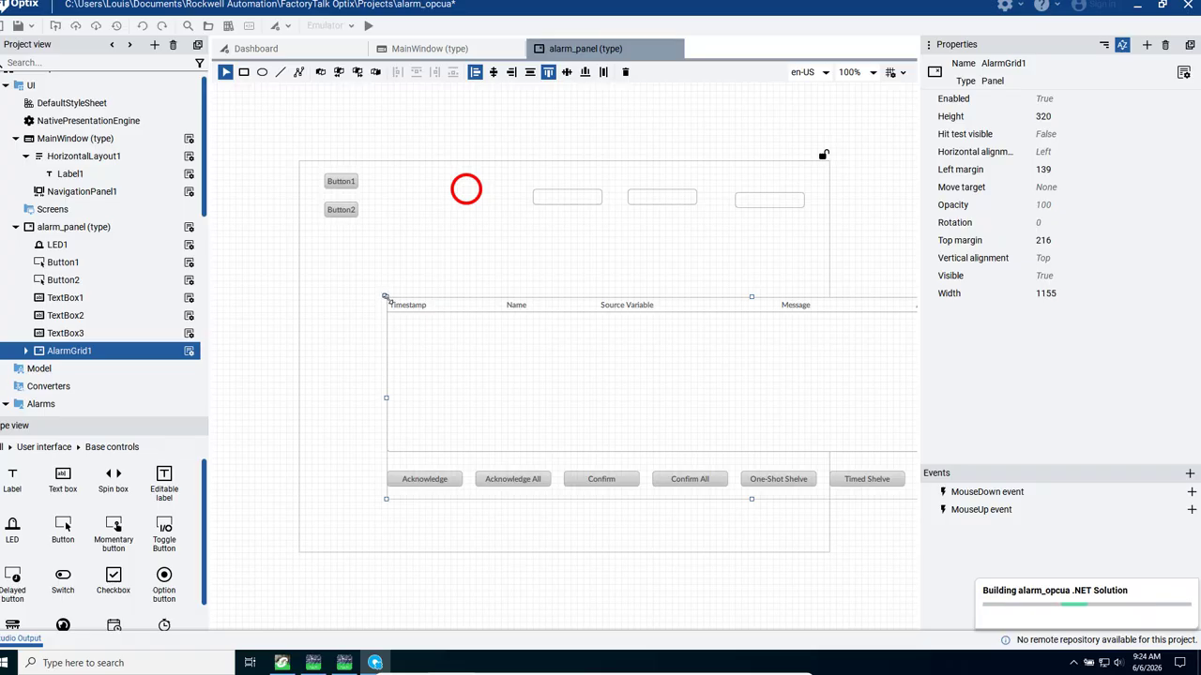
pyautogui.moveTo(387, 297); pyautogui.dragTo(488, 237)
pyautogui.moveTo(685, 317); pyautogui.dragTo(486, 311)
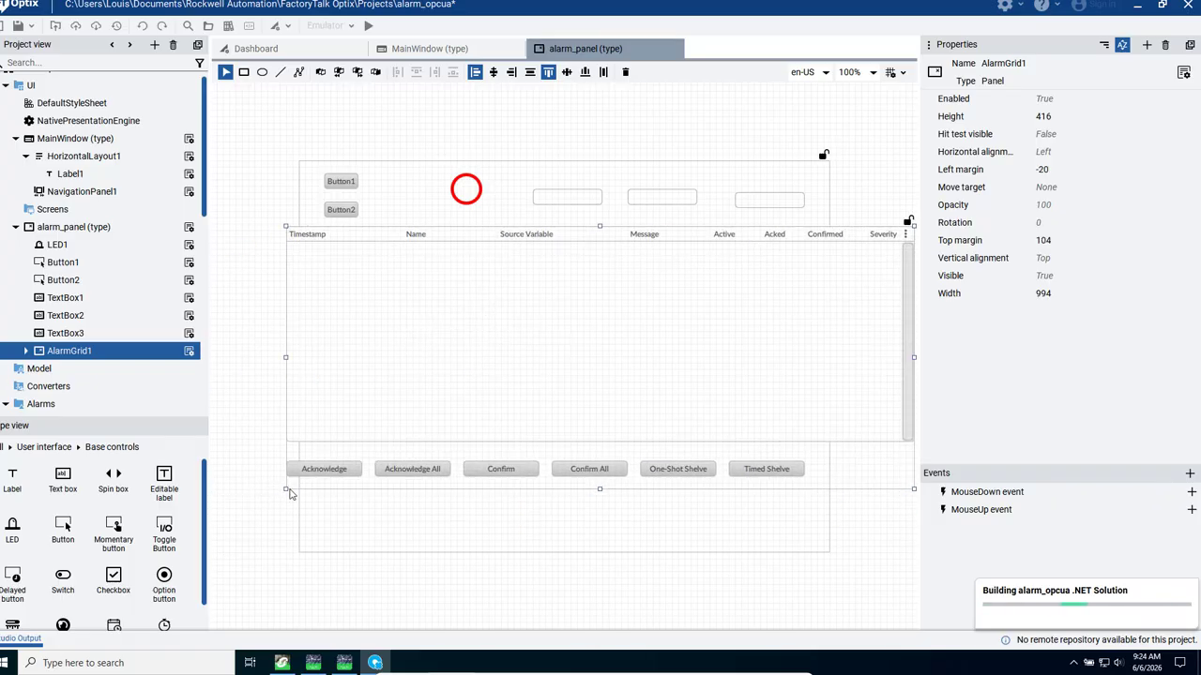
pyautogui.moveTo(287, 489); pyautogui.dragTo(488, 469)
pyautogui.moveTo(702, 373); pyautogui.dragTo(522, 379)
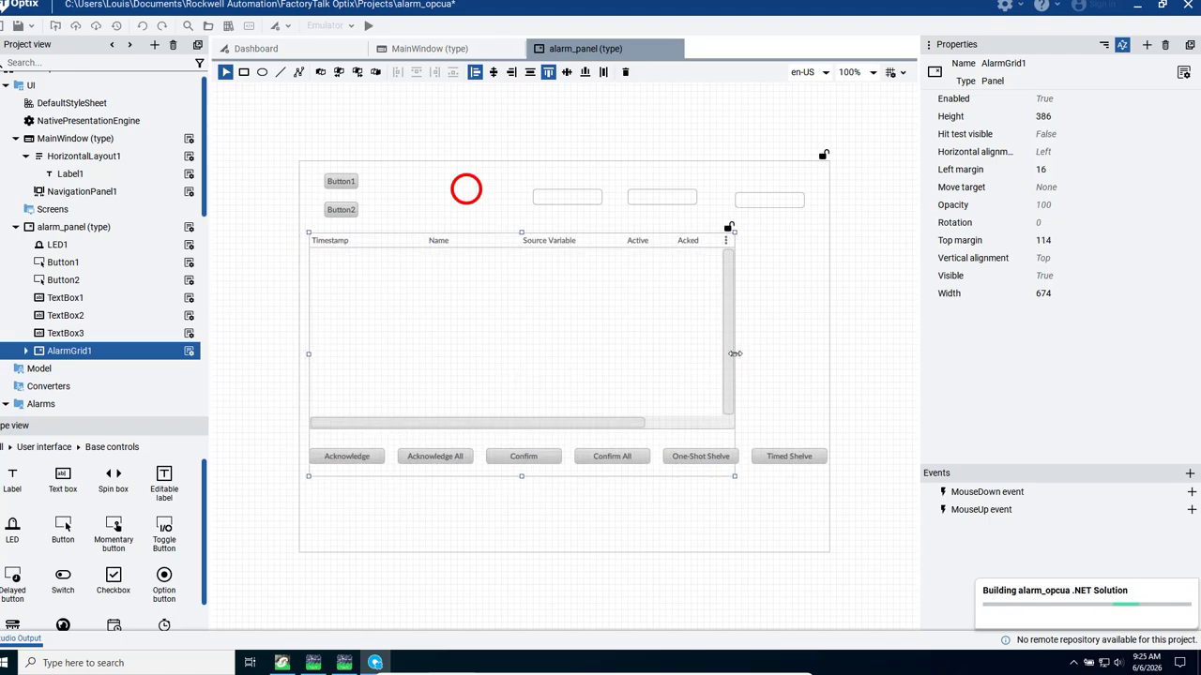
pyautogui.moveTo(735, 354); pyautogui.dragTo(829, 357)
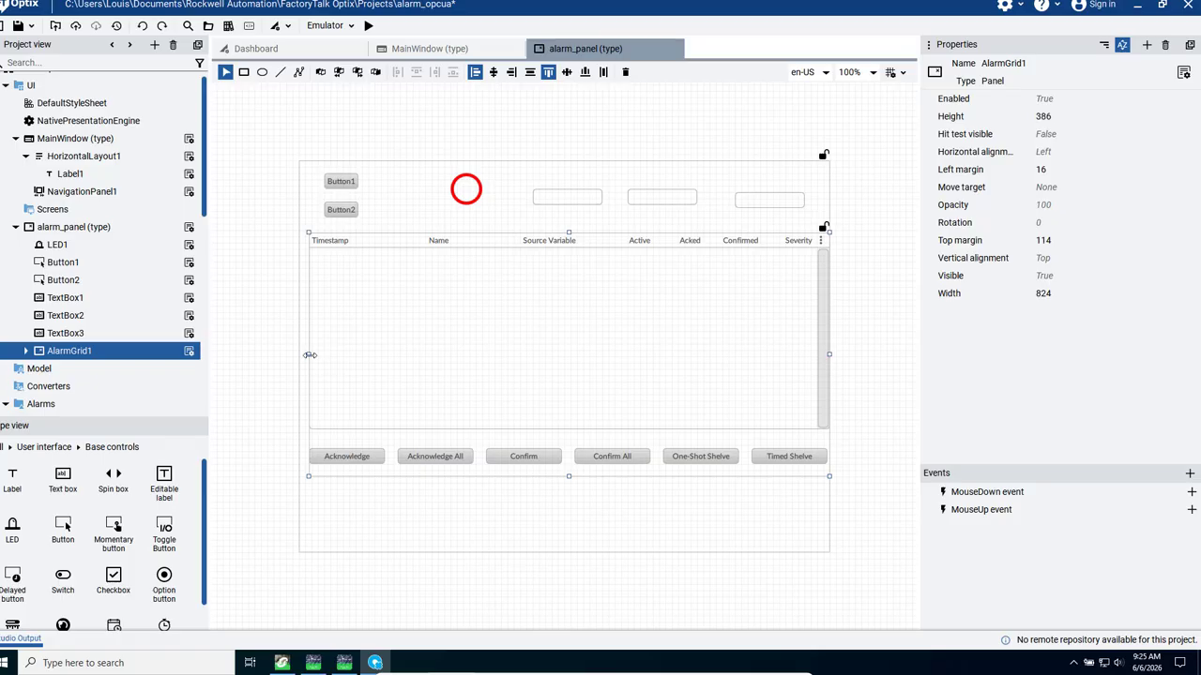
pyautogui.moveTo(302, 355); pyautogui.dragTo(299, 357)
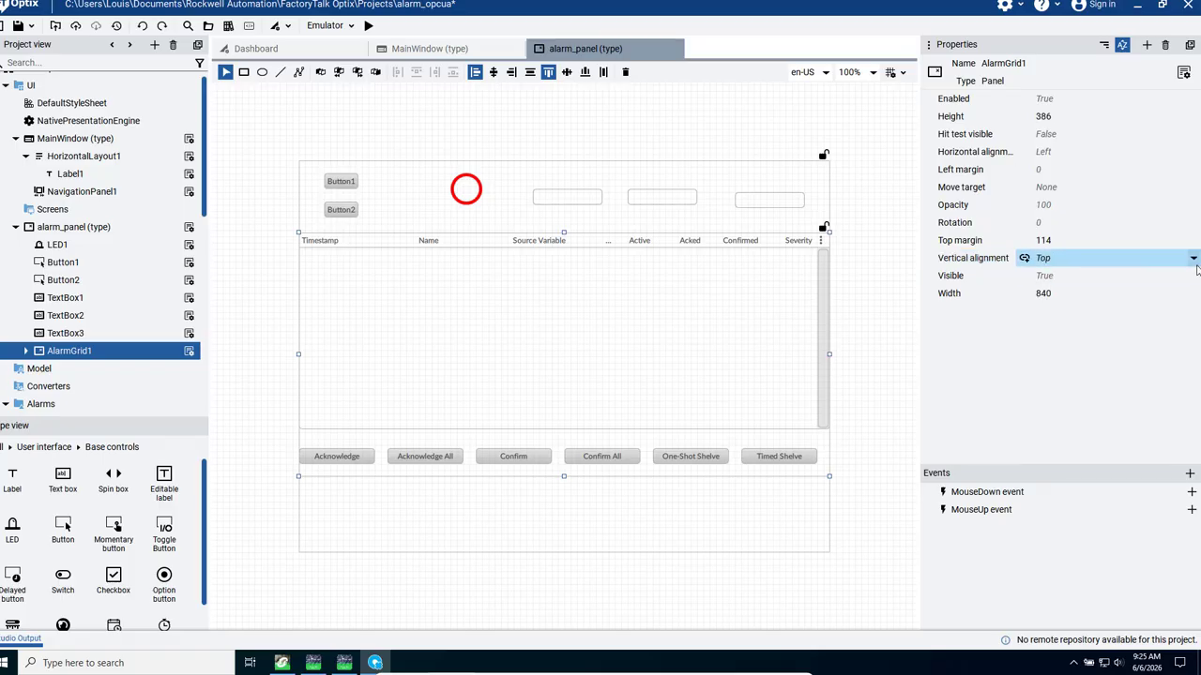
# - Set the alarm grid's vertical alignment to Stretch
pyautogui.click(1194, 262)
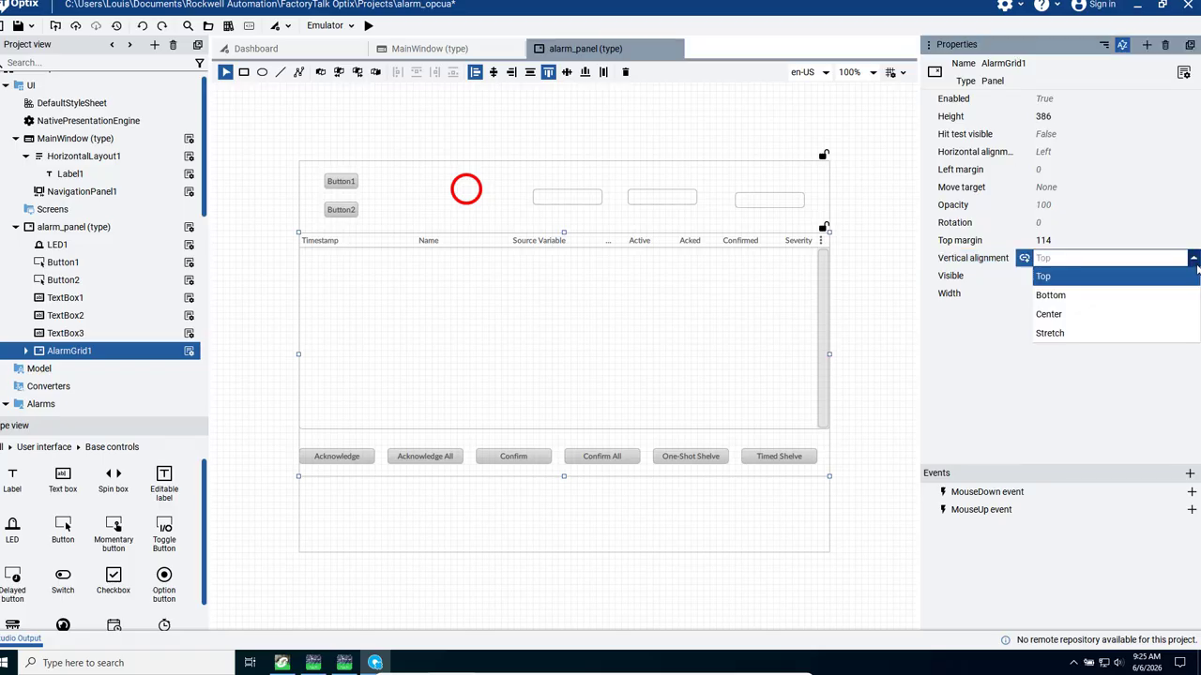
pyautogui.click(1076, 338)
pyautogui.moveTo(643, 673)
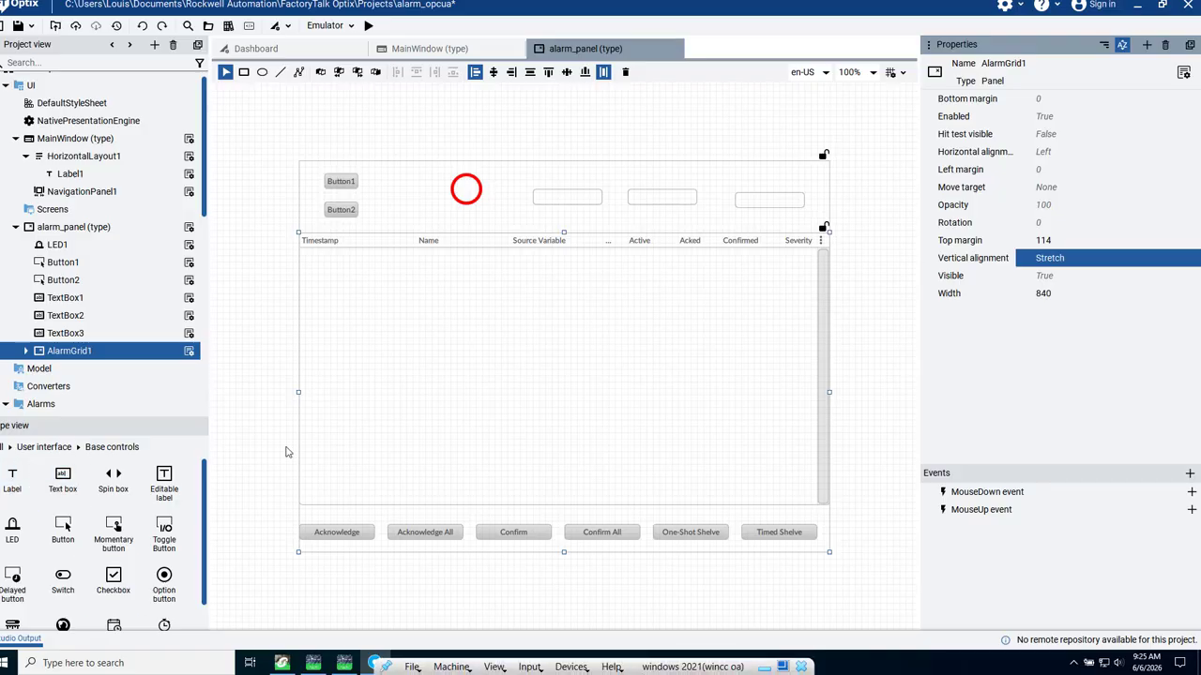
# - Change the text of Button1 to "start"
pyautogui.click(336, 184)
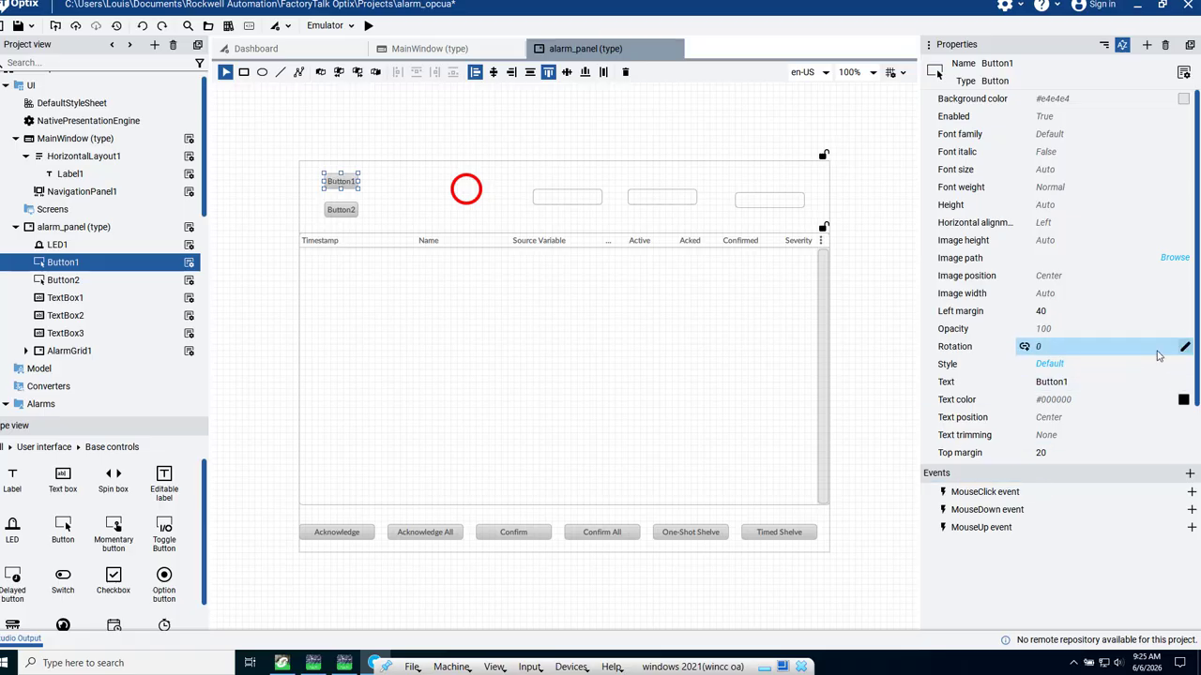
pyautogui.click(1091, 382)
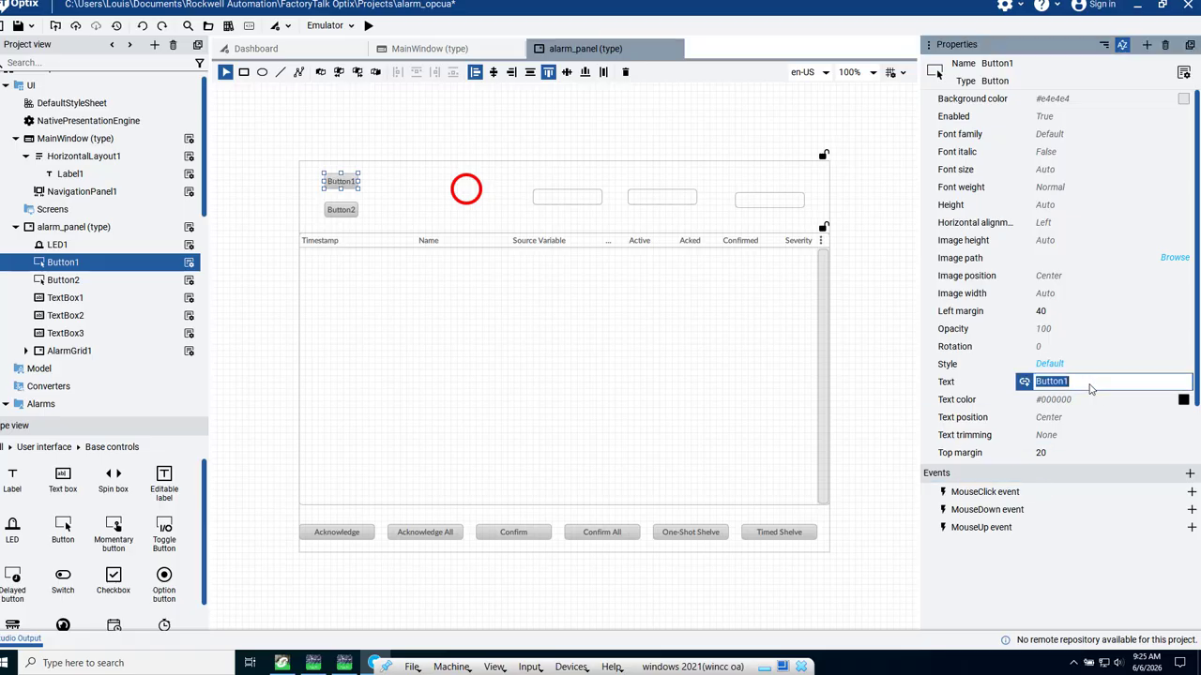
pyautogui.write('start')
pyautogui.press('Return')
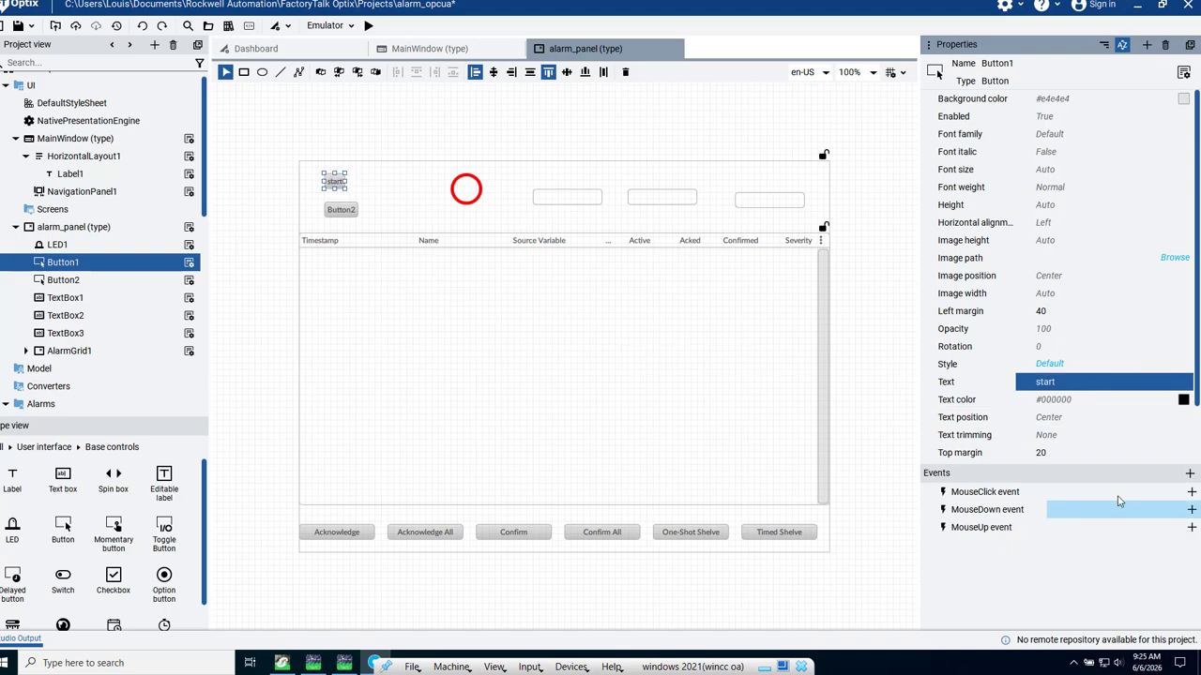
# - Add the Toggle variable command to the start button's MouseClick event, with the PLCTEST variable start as VariableToModify
pyautogui.click(1192, 493)
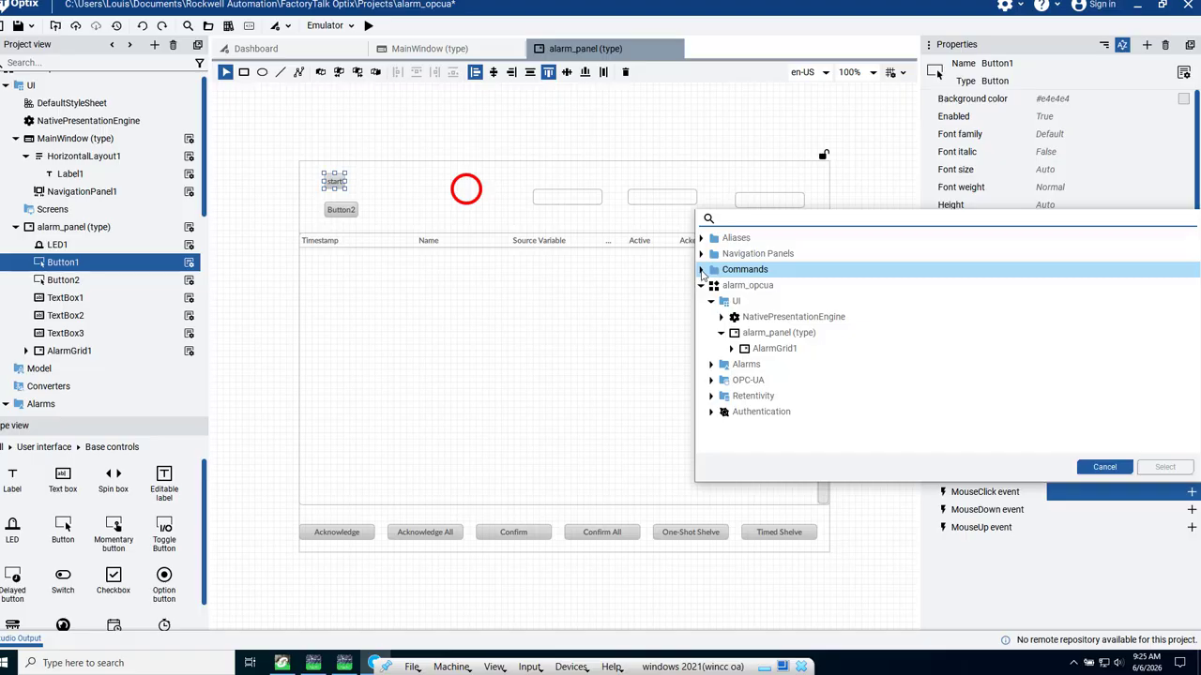
pyautogui.click(701, 271)
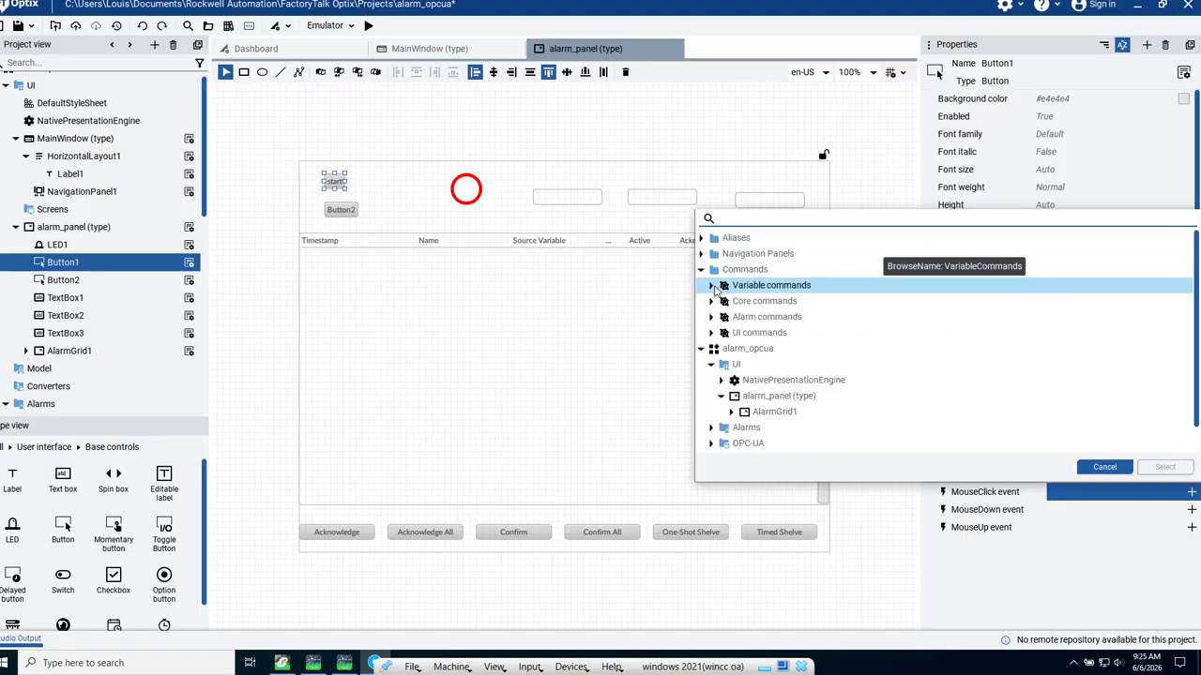
pyautogui.click(717, 288)
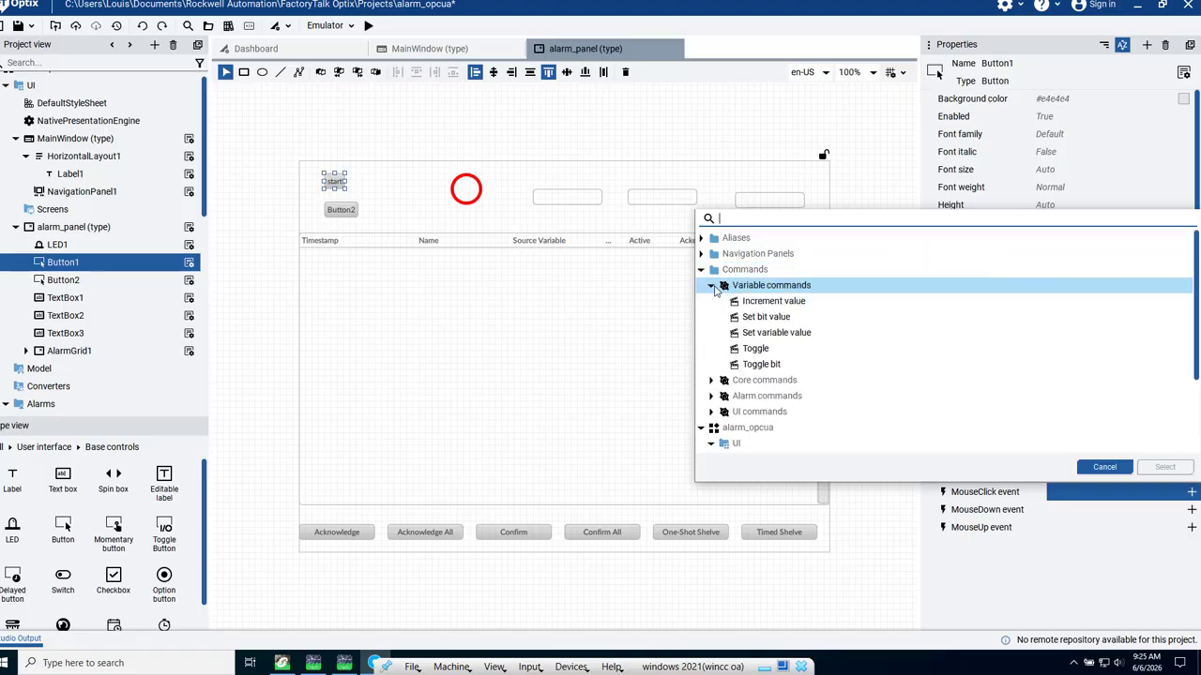
pyautogui.click(756, 349)
pyautogui.click(1165, 468)
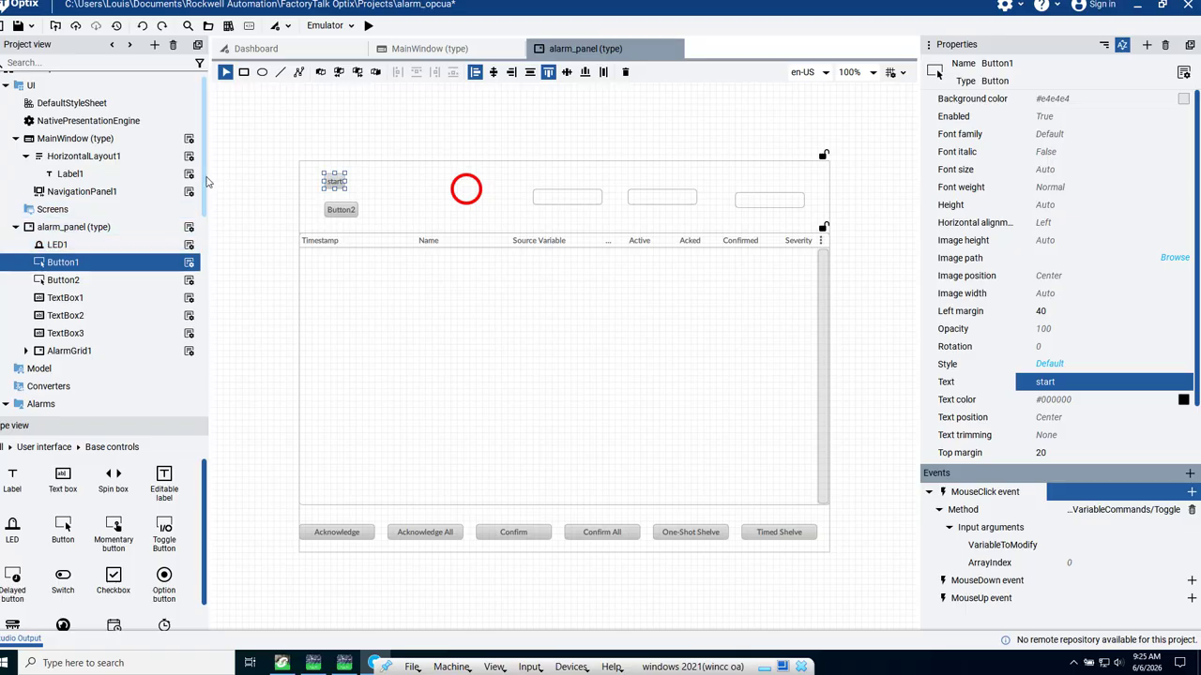
pyautogui.moveTo(207, 181); pyautogui.dragTo(208, 427)
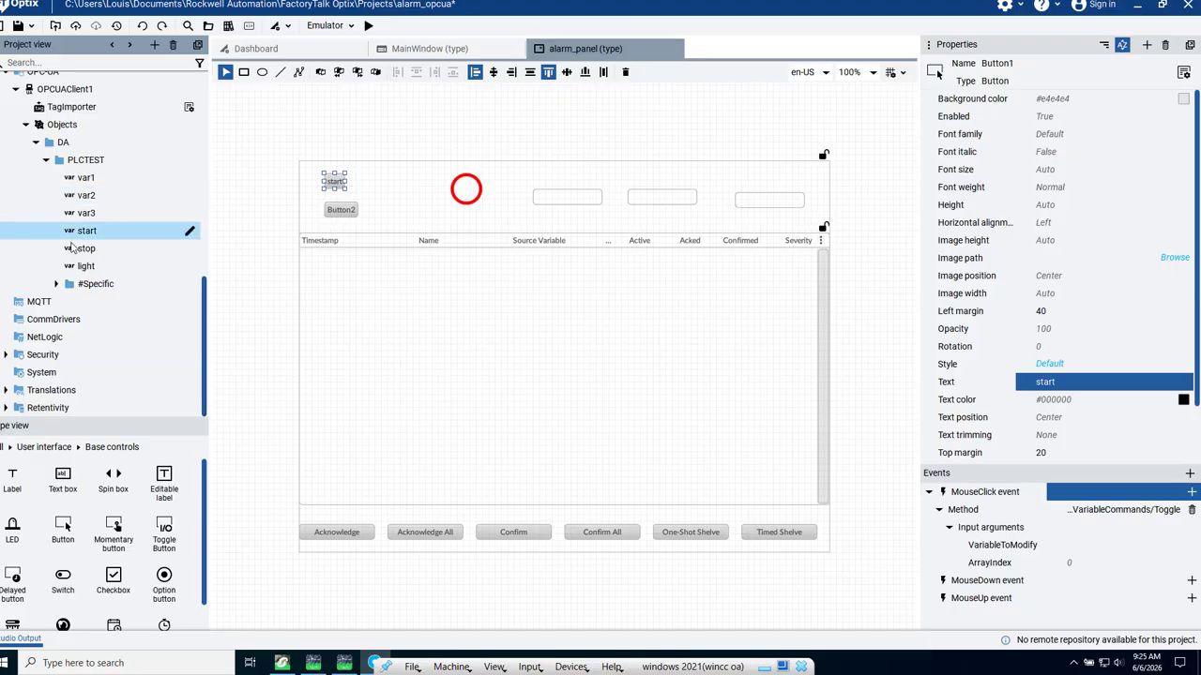
pyautogui.moveTo(83, 240); pyautogui.dragTo(825, 539)
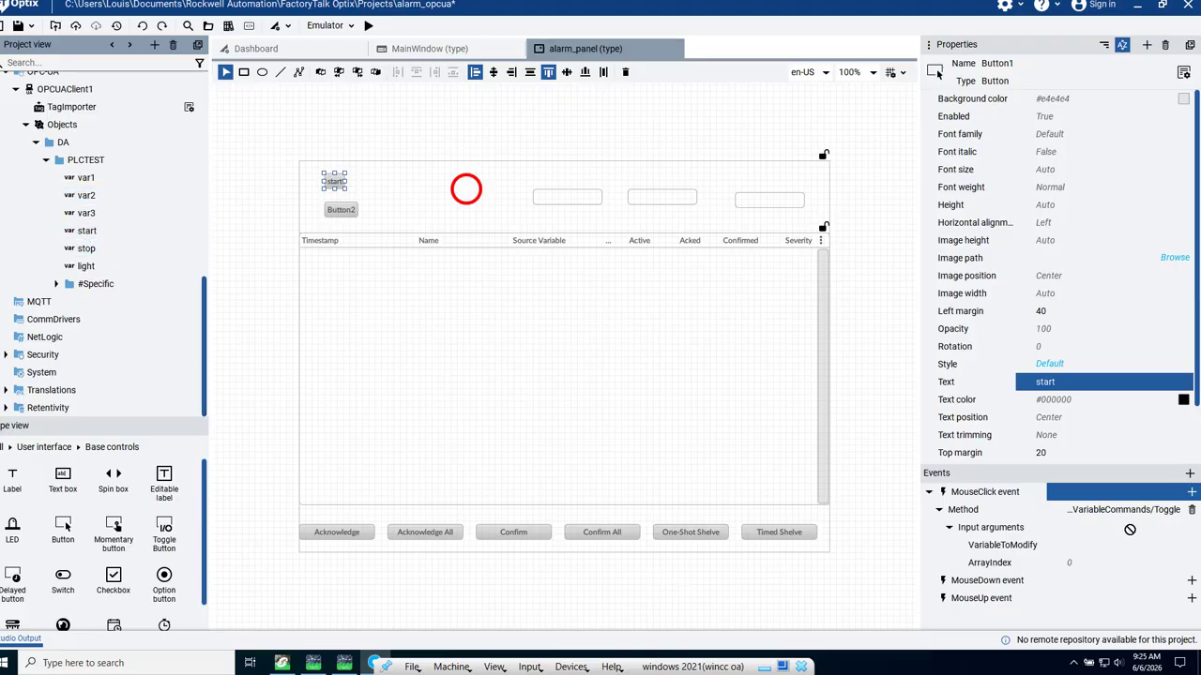
pyautogui.moveTo(1108, 557); pyautogui.dragTo(1089, 545)
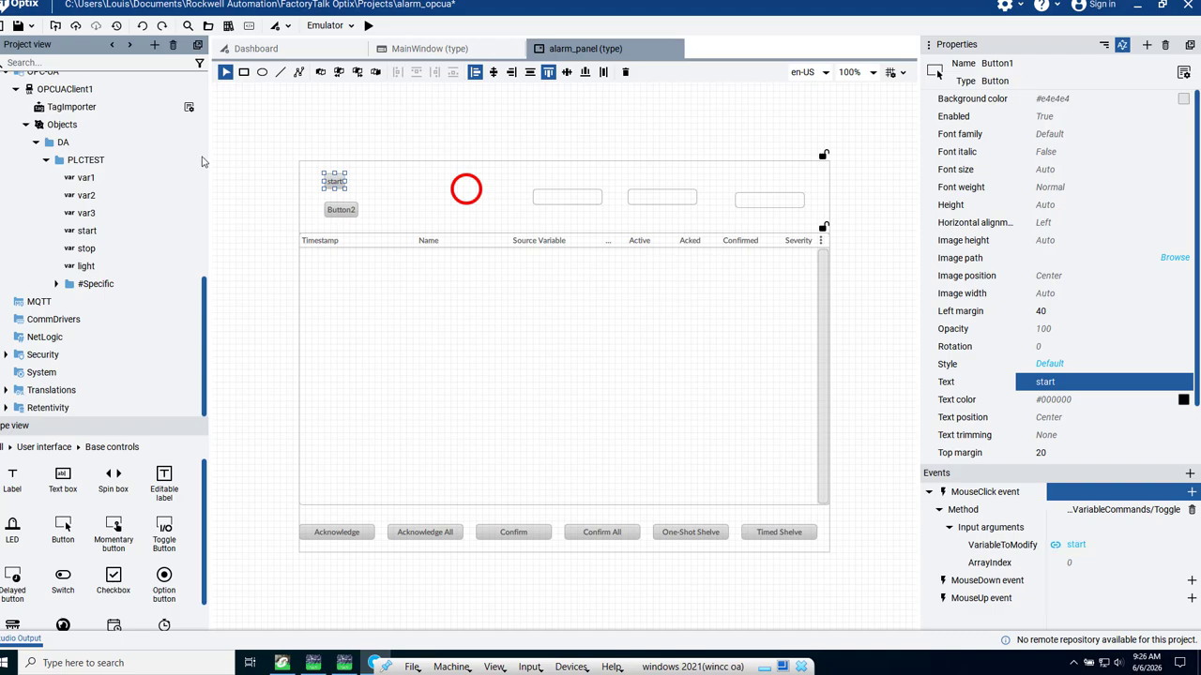
# - Change the text of Button2 to "stop"
pyautogui.click(339, 211)
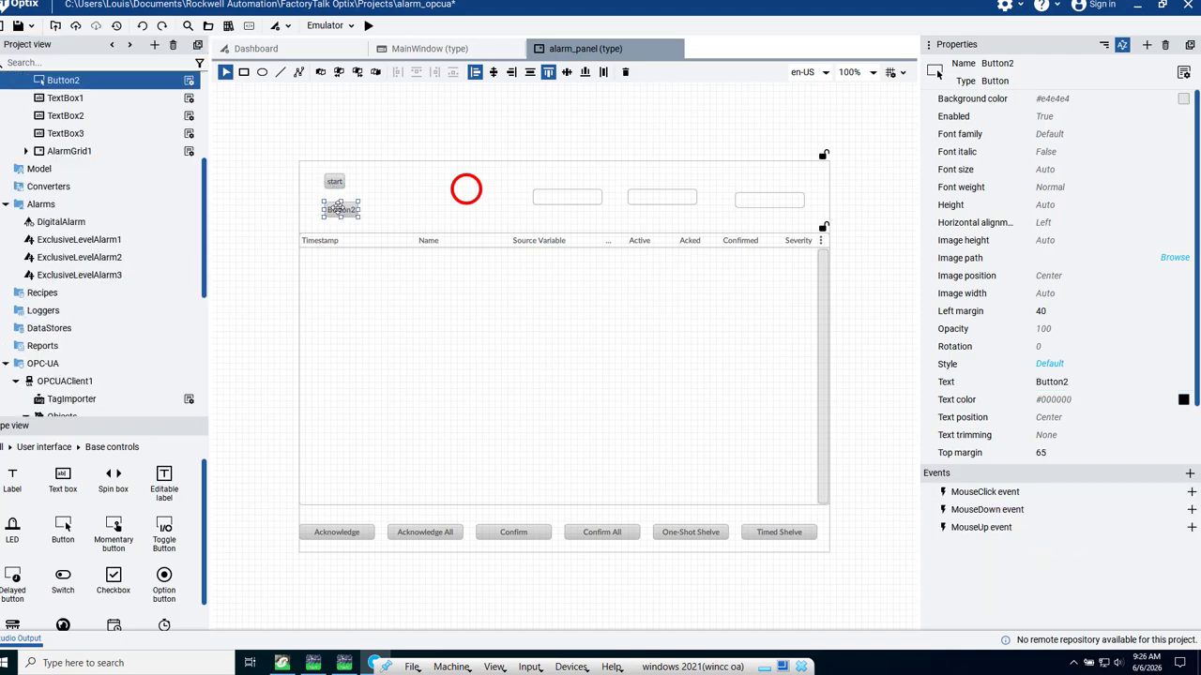
pyautogui.click(1070, 383)
pyautogui.write('s')
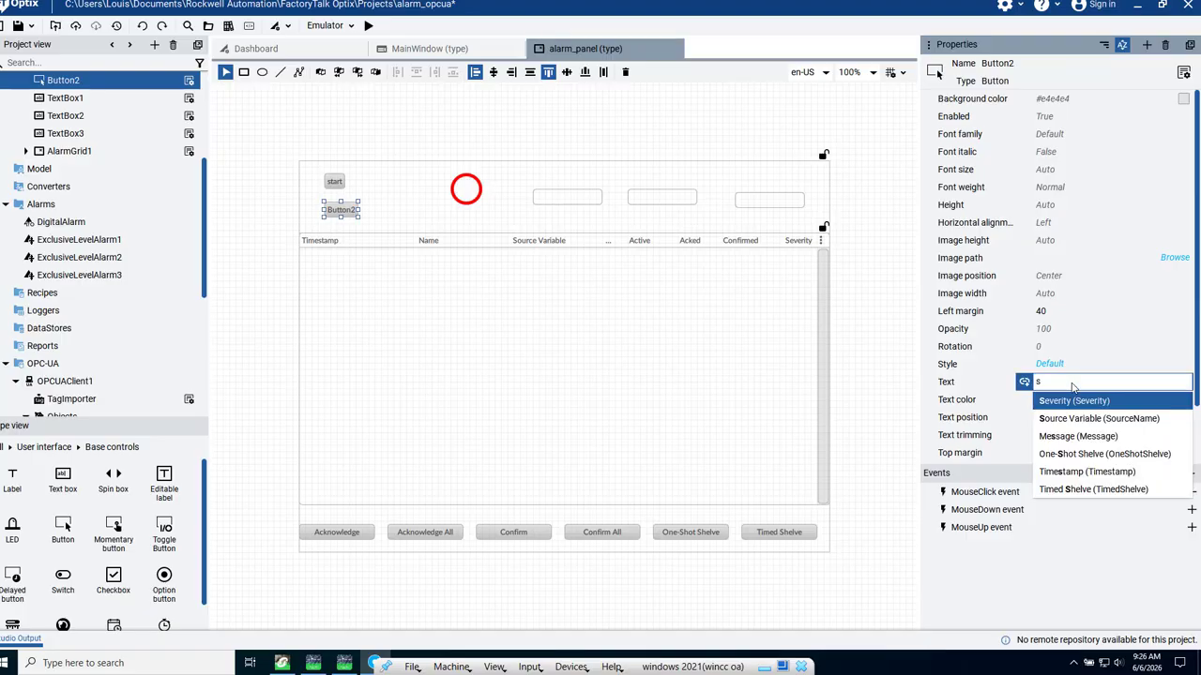
pyautogui.write('top')
pyautogui.press('Return')
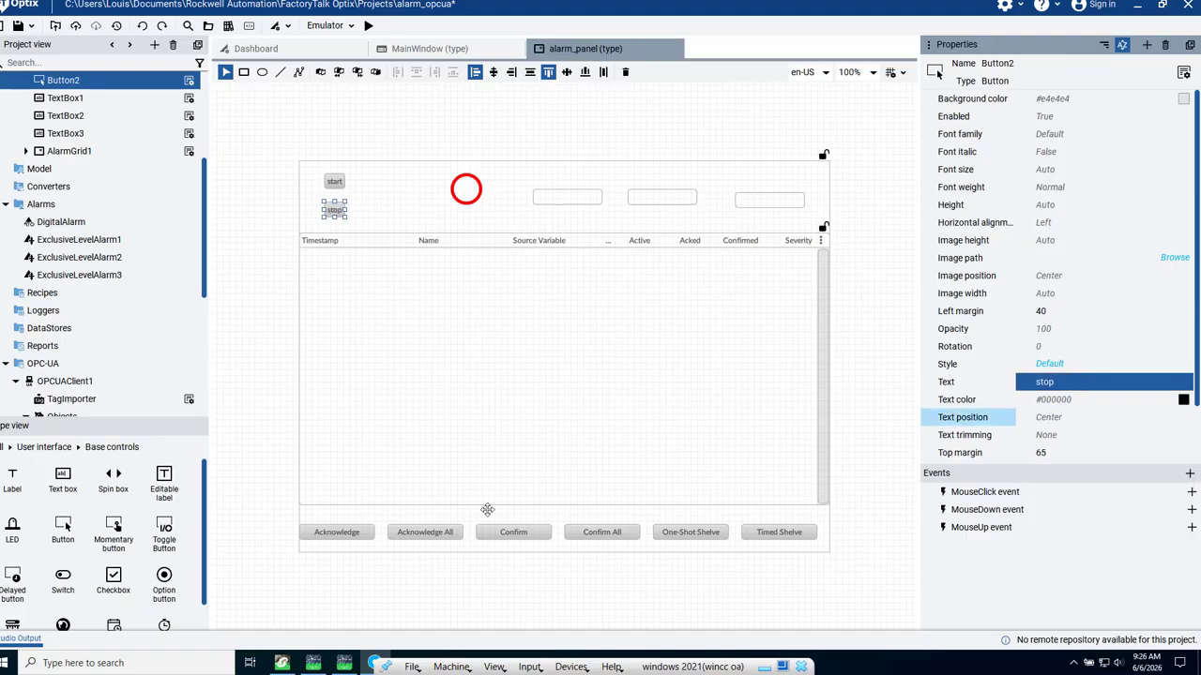
# - Add the Toggle variable command to the stop button's MouseClick event, with the PLCTEST variable stop as VariableToModify
pyautogui.click(1191, 491)
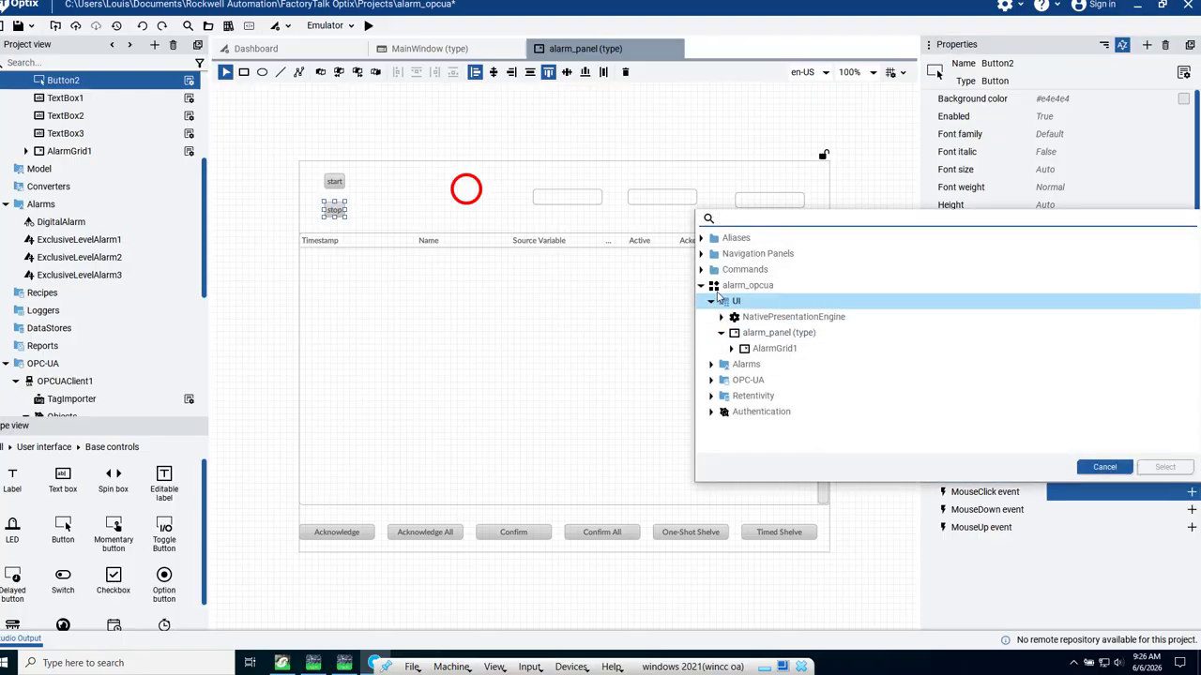
pyautogui.click(702, 270)
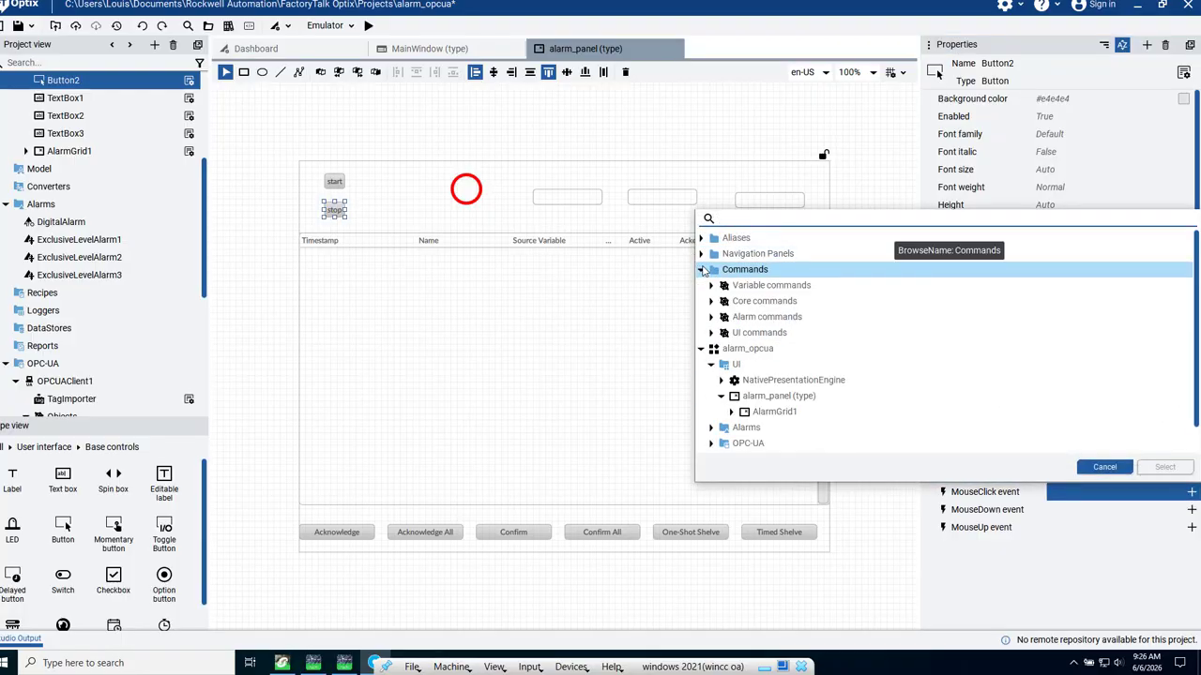
pyautogui.click(711, 286)
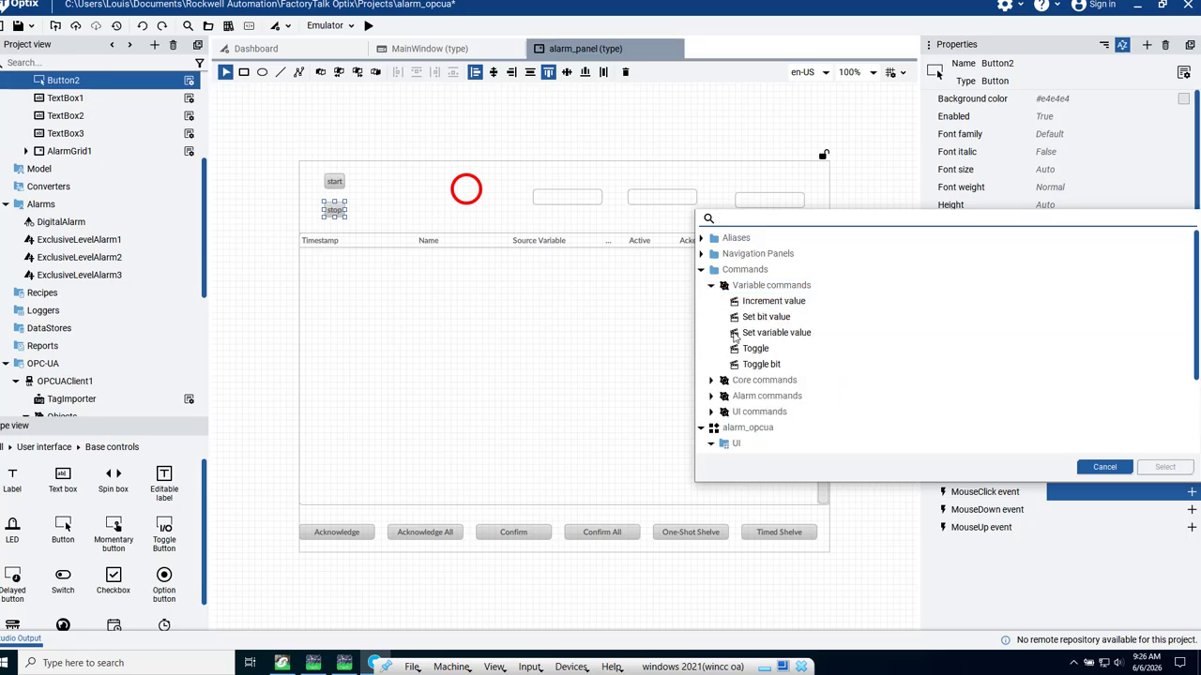
pyautogui.click(765, 352)
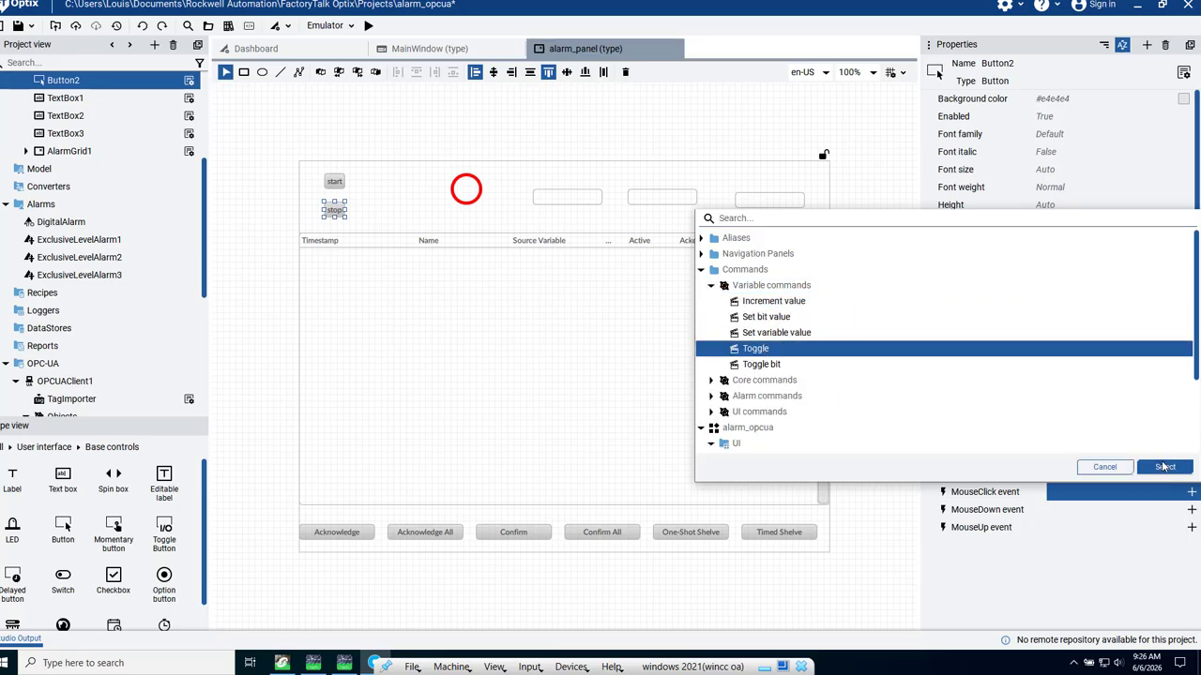
pyautogui.click(1166, 471)
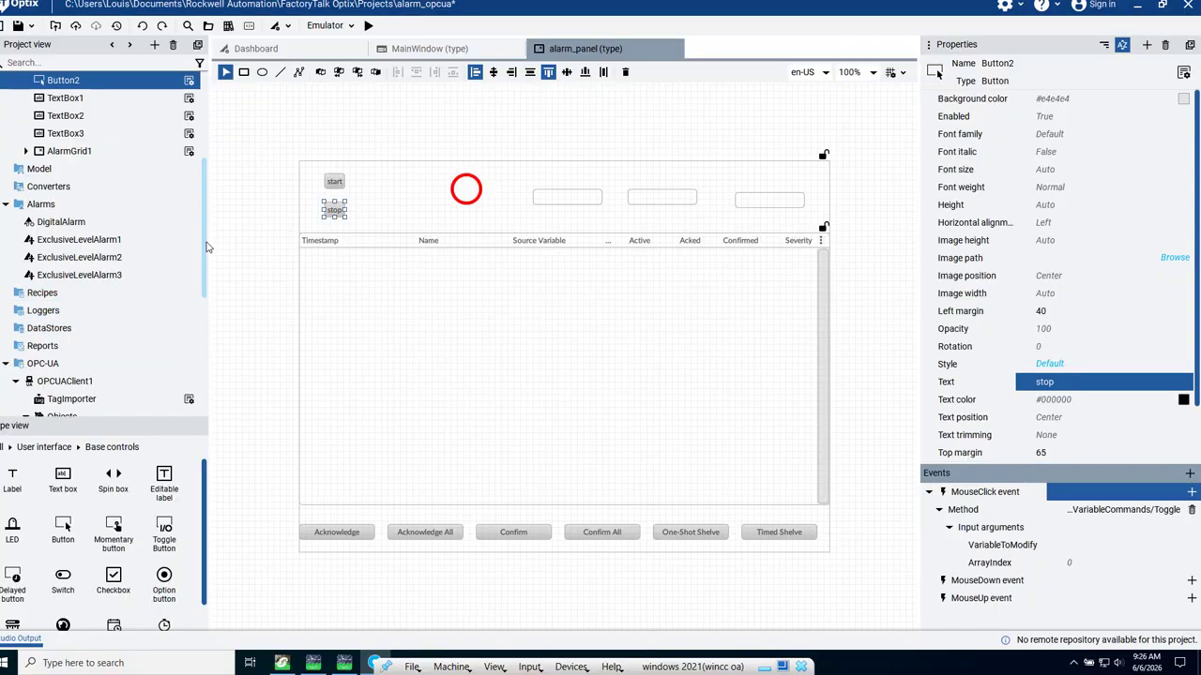
pyautogui.moveTo(208, 247); pyautogui.dragTo(228, 340)
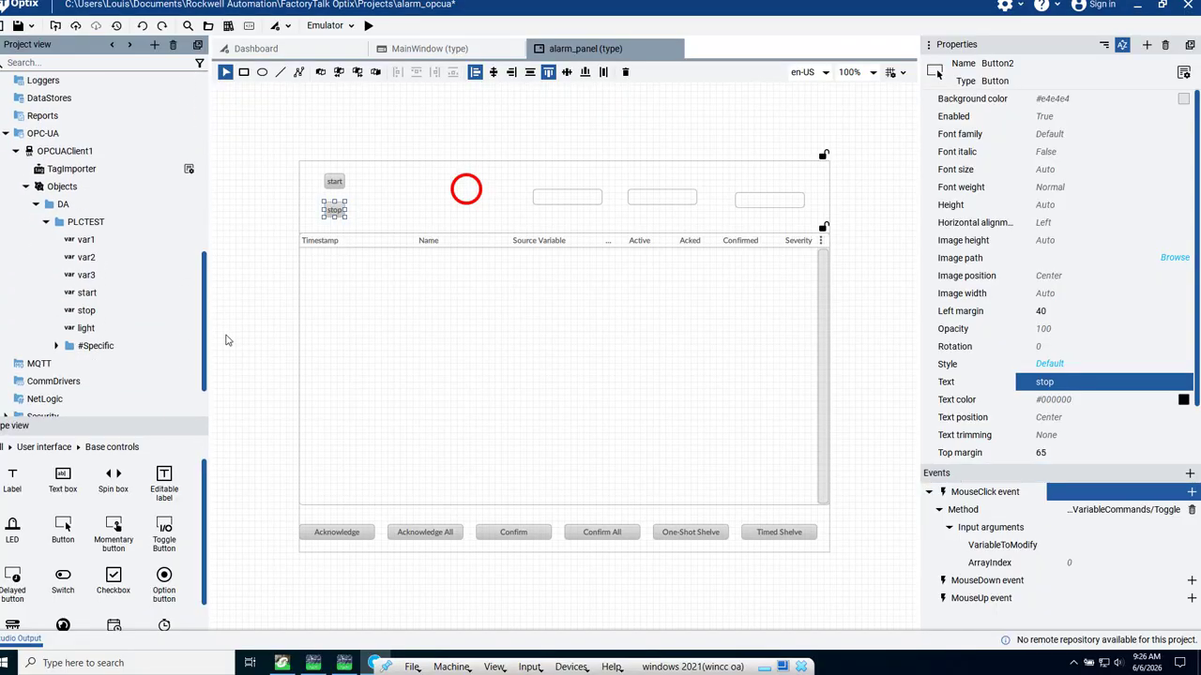
pyautogui.click(103, 322)
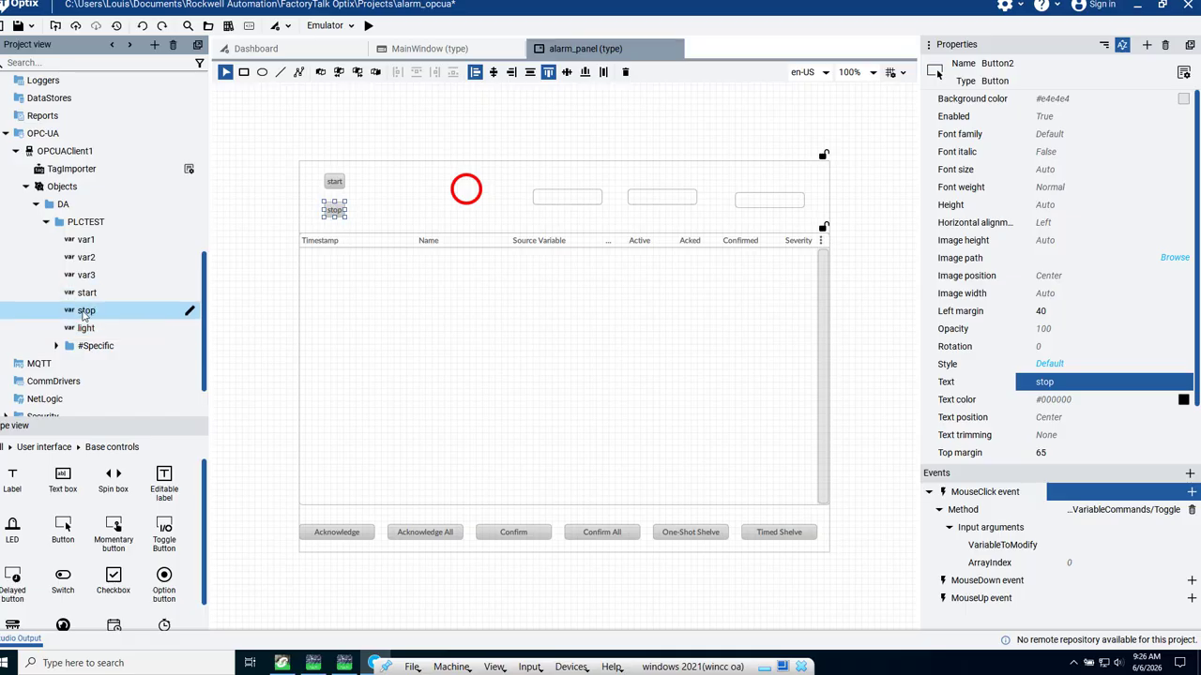
pyautogui.moveTo(82, 312); pyautogui.dragTo(614, 309)
pyautogui.moveTo(1107, 438); pyautogui.dragTo(1110, 554)
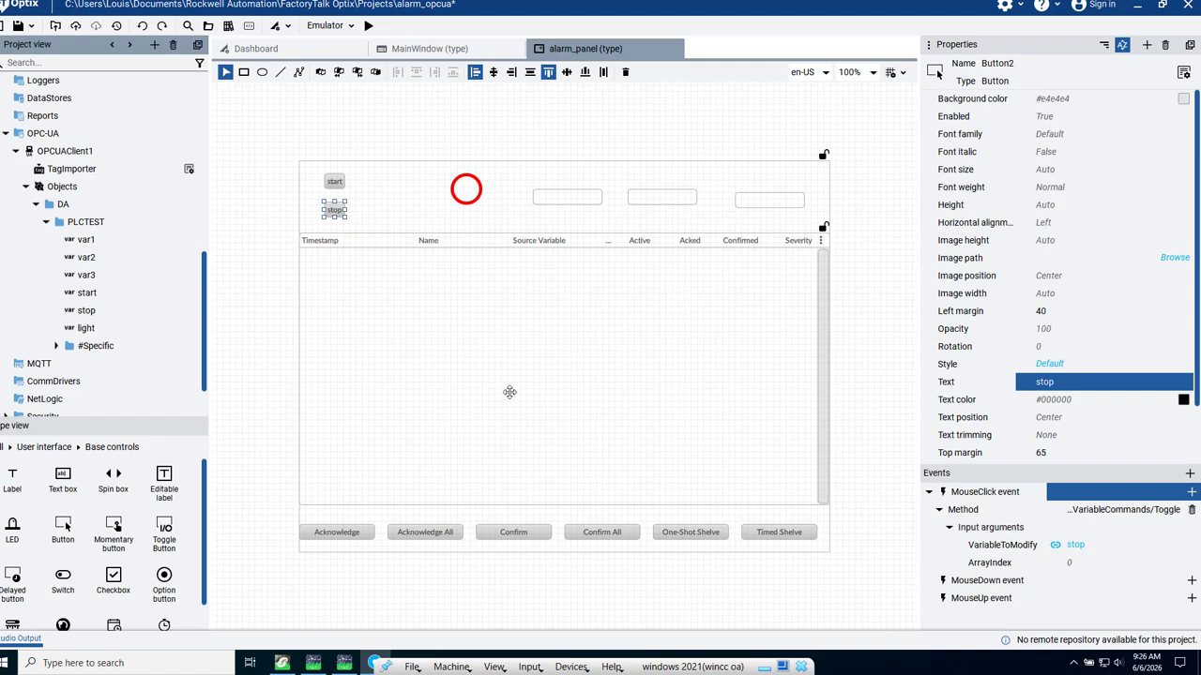
# - Link the Active property of the LED to the PLCTEST variable light
pyautogui.click(463, 190)
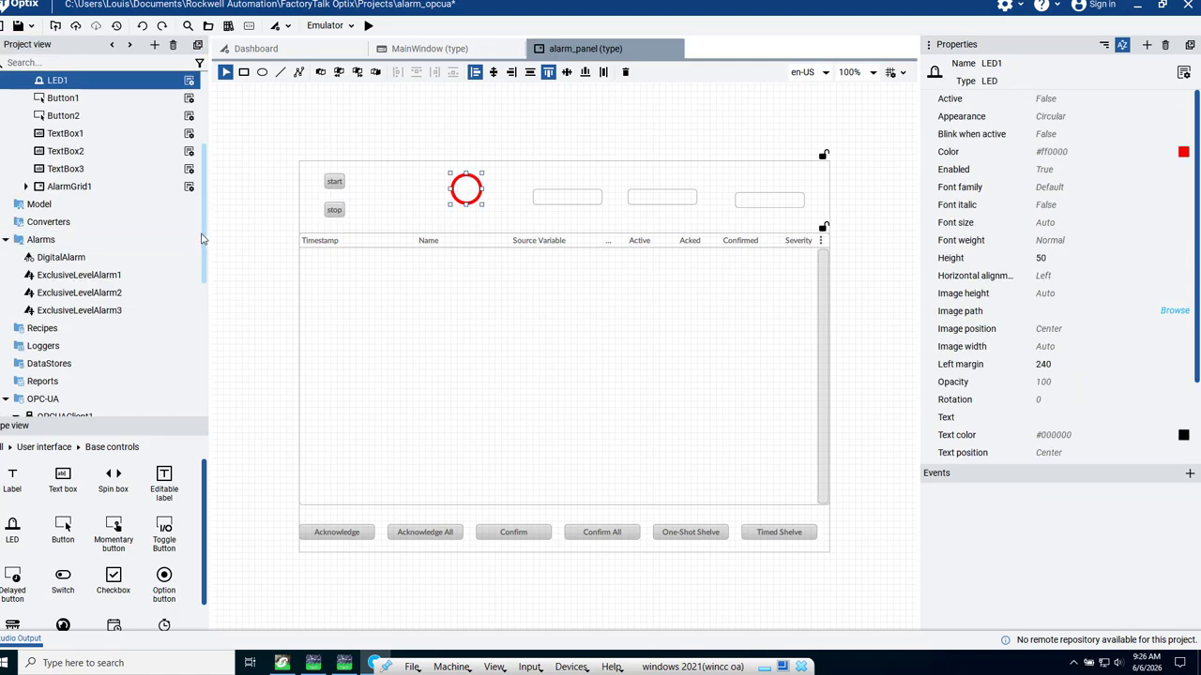
pyautogui.moveTo(205, 242)
pyautogui.mouseDown()
pyautogui.moveTo(205, 307)
pyautogui.moveTo(210, 240)
pyautogui.mouseUp()
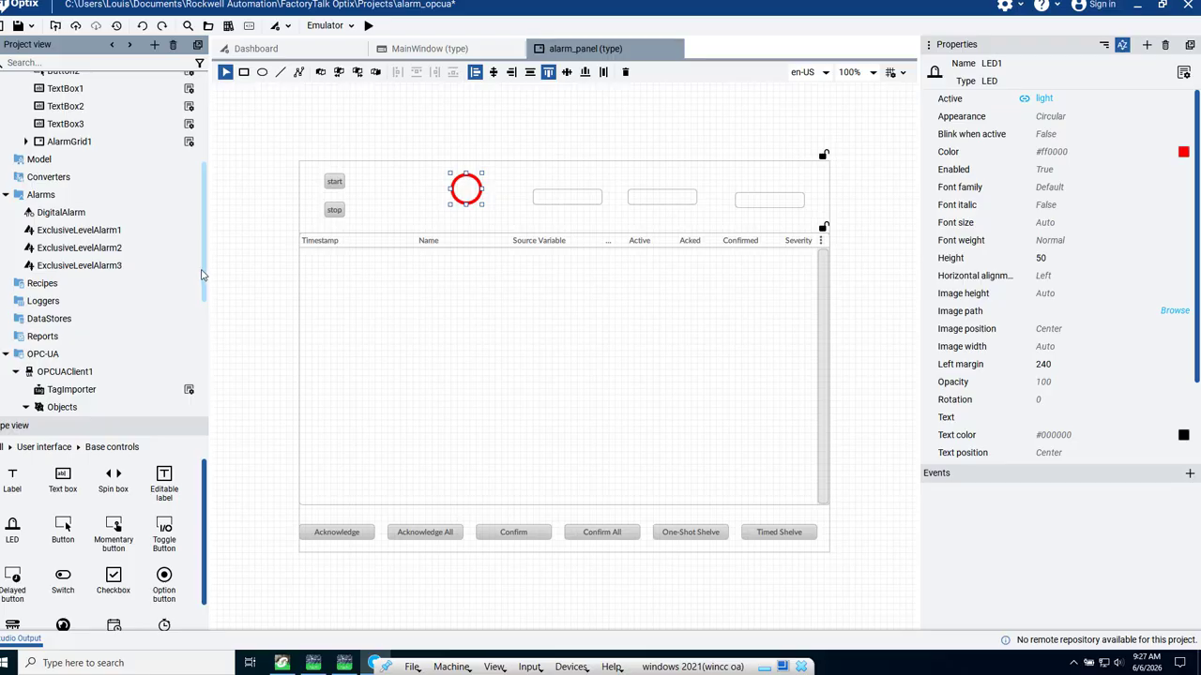
# - Link the three text boxes, from left to right, to the PLCTEST variables var1, var2 and var3
pyautogui.scroll(-2, 200, 344)
pyautogui.scroll(-4, 199, 345)
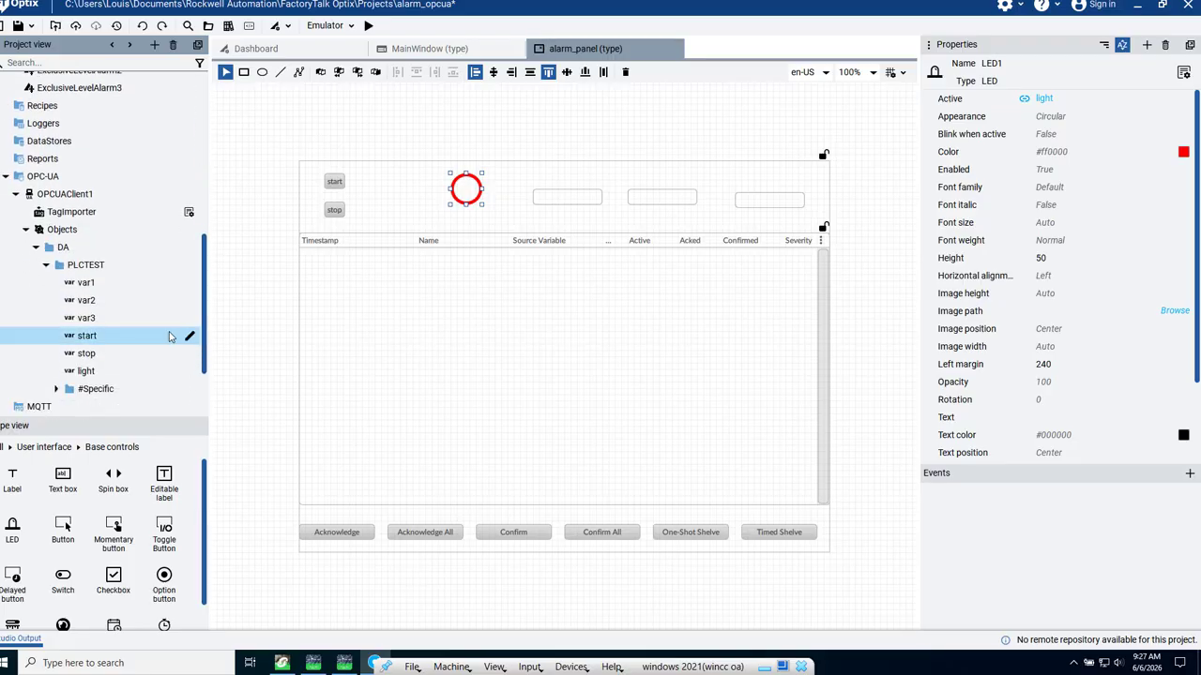
pyautogui.moveTo(159, 266); pyautogui.dragTo(568, 200)
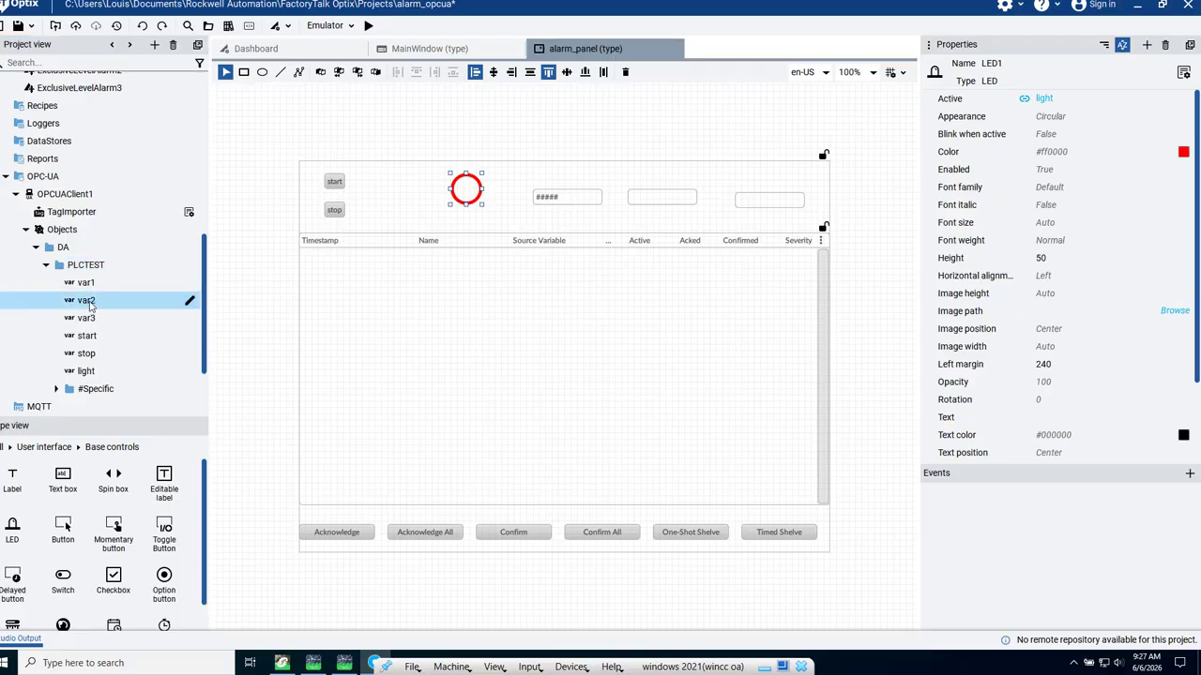
pyautogui.moveTo(128, 294); pyautogui.dragTo(662, 199)
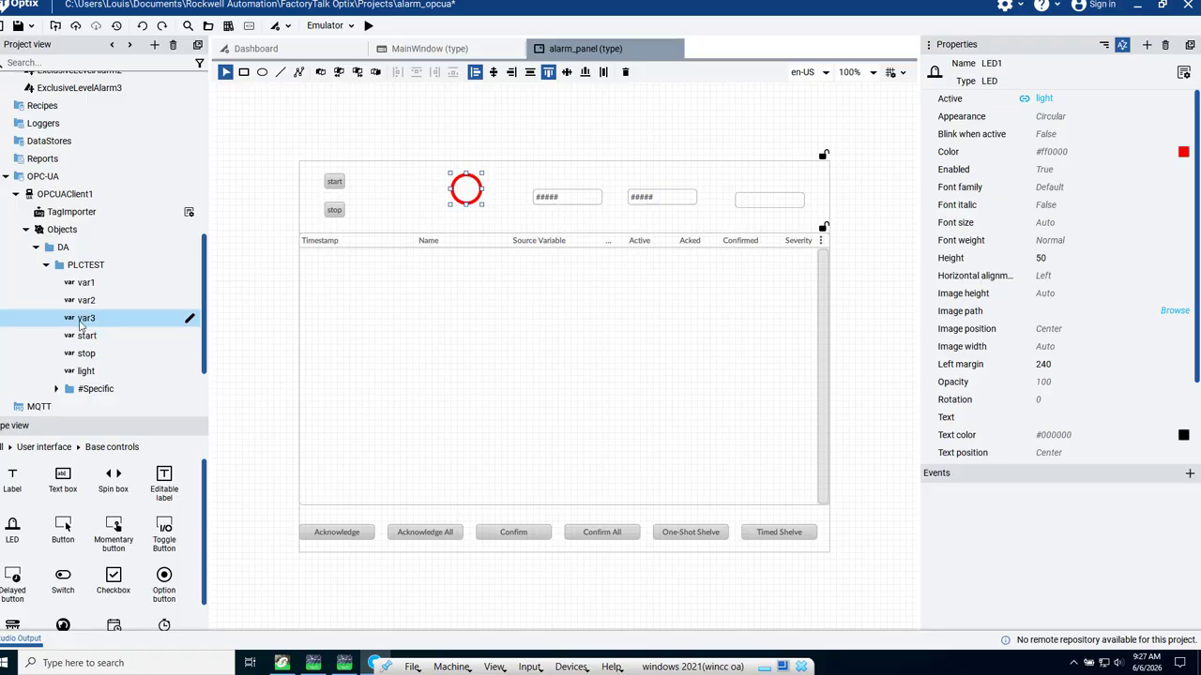
pyautogui.moveTo(90, 318); pyautogui.dragTo(697, 231)
pyautogui.moveTo(764, 206); pyautogui.dragTo(765, 205)
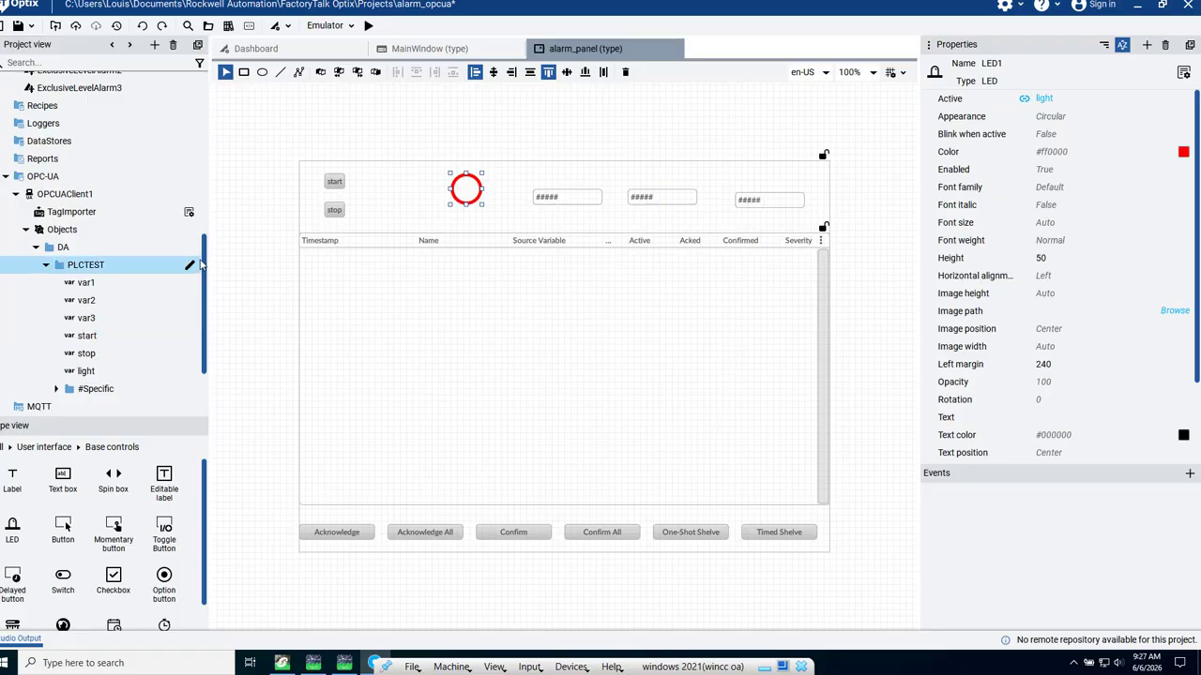
pyautogui.moveTo(206, 267); pyautogui.dragTo(214, 135)
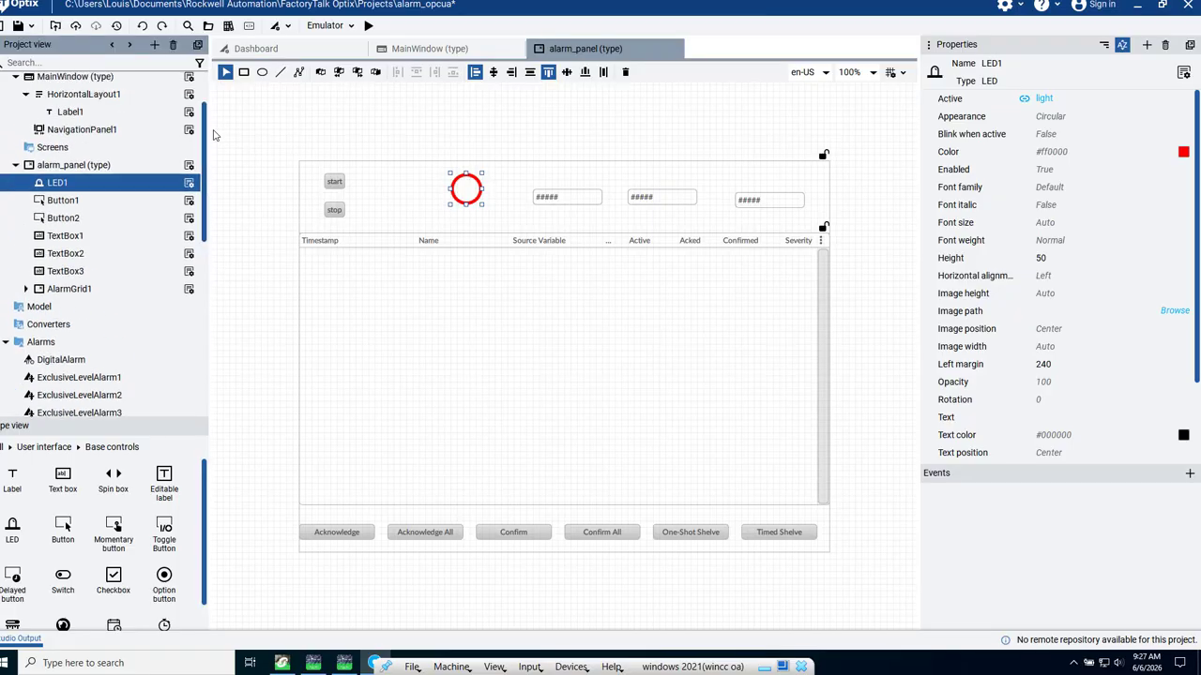
# - Review the alarm panel type and HorizontalLayout1, ending with MainWindow open in the editor
pyautogui.click(55, 170)
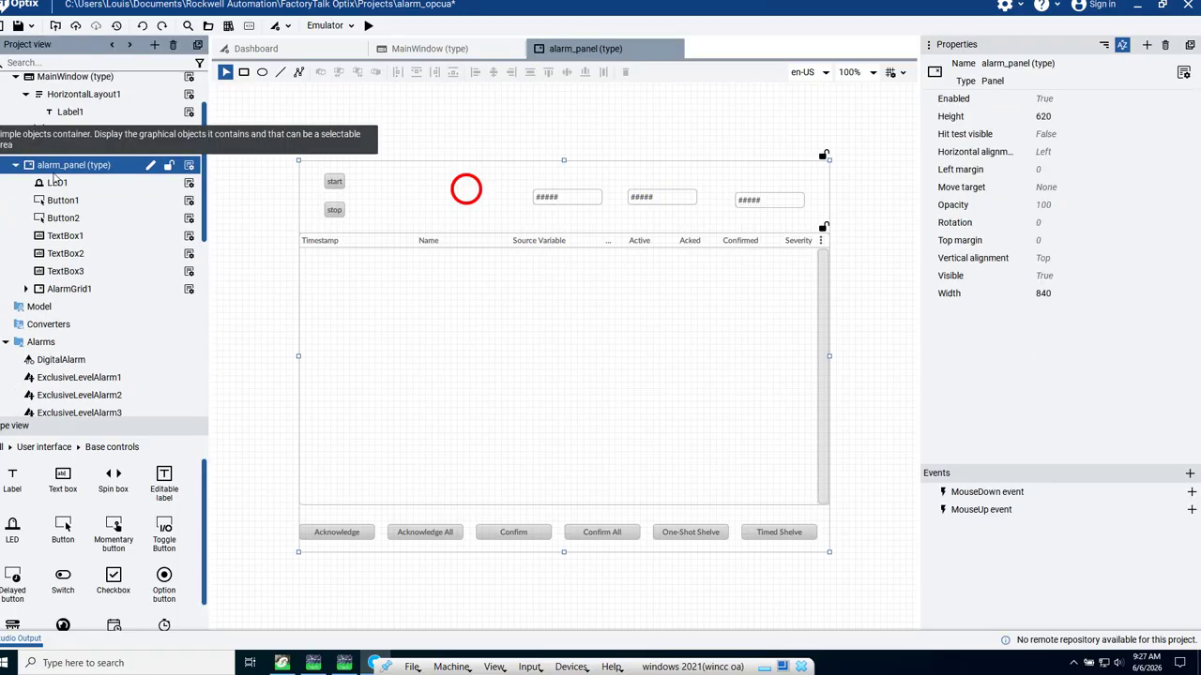
pyautogui.click(72, 95)
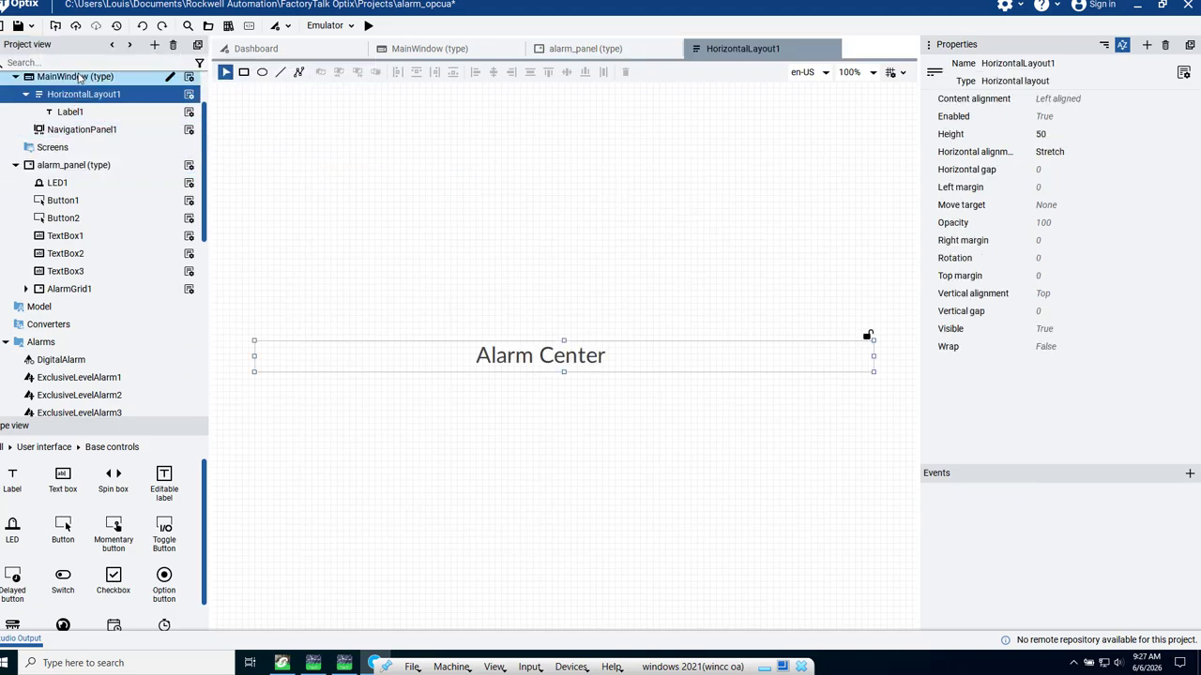
pyautogui.click(80, 79)
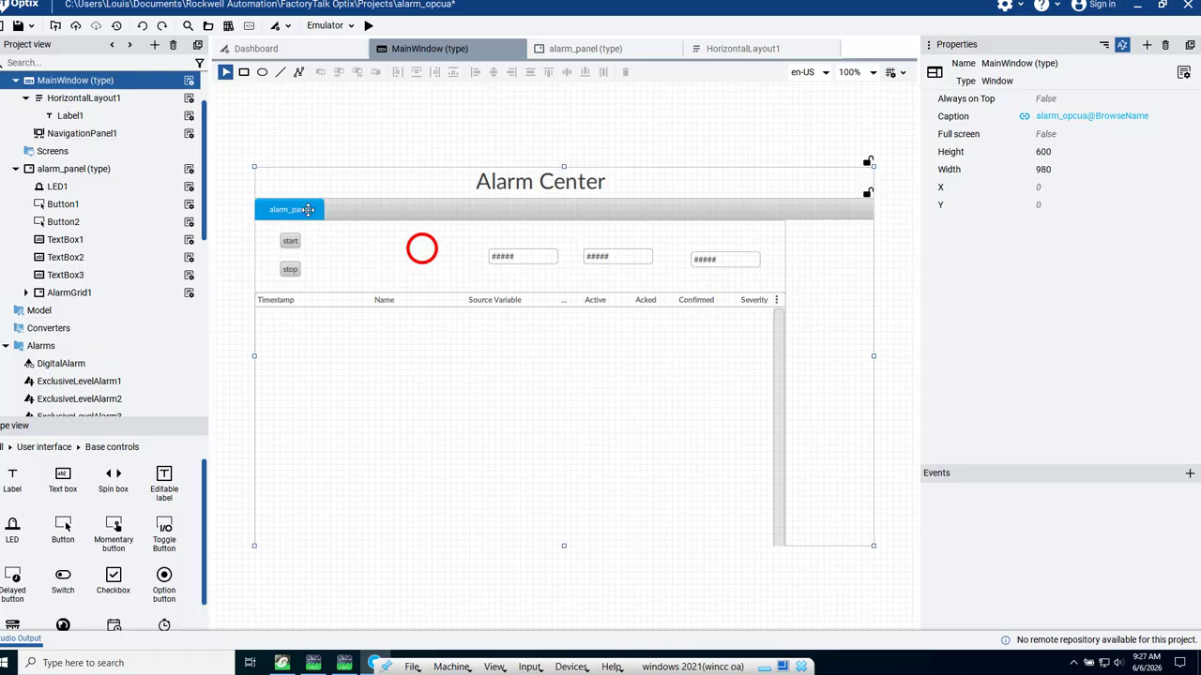
# - Save the project and run it in the emulator, moving the runtime window so the whole alarm panel is in view
pyautogui.click(228, 26)
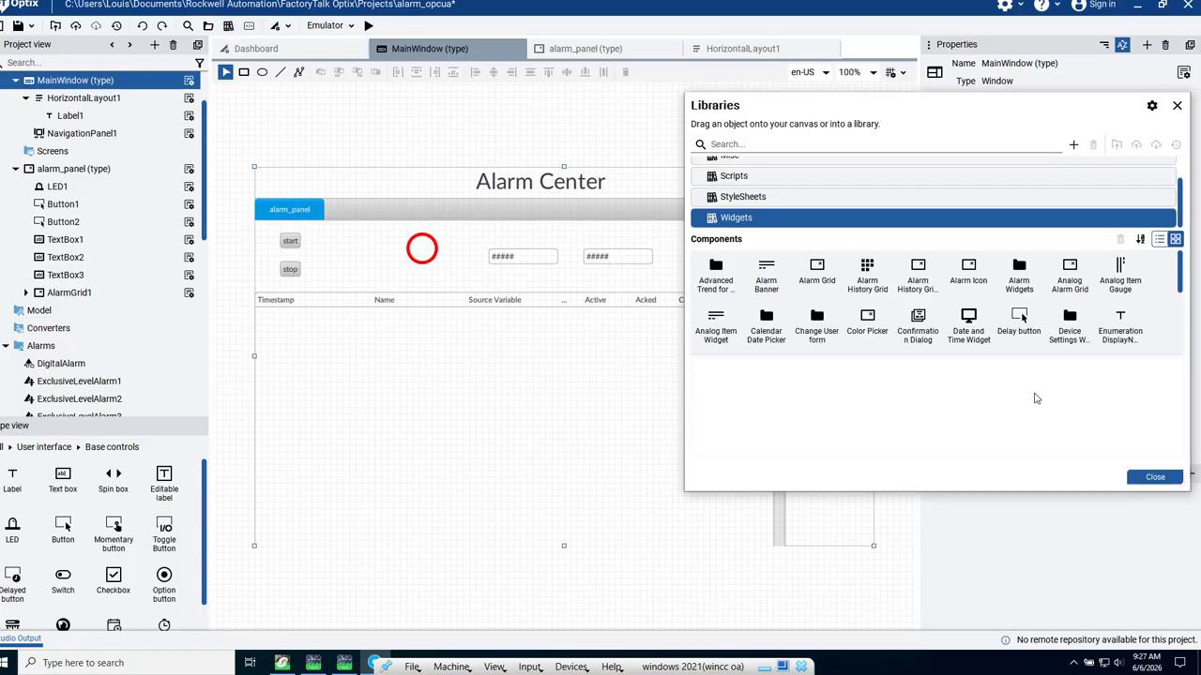
pyautogui.click(1155, 477)
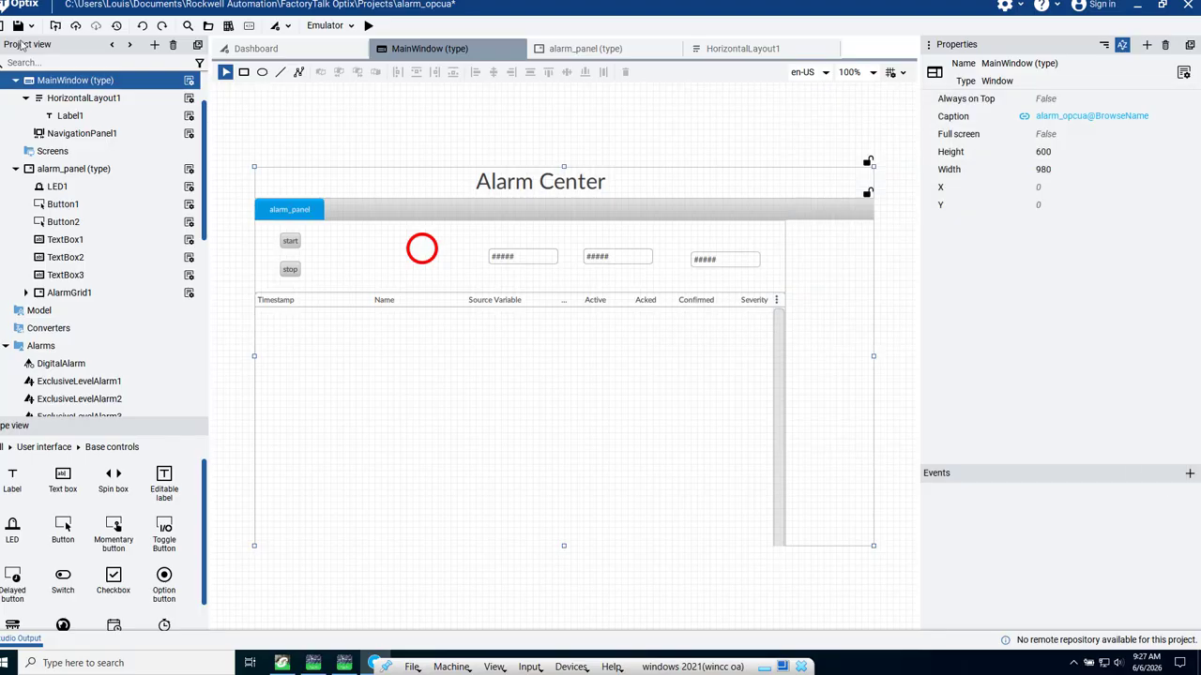
pyautogui.click(20, 27)
pyautogui.click(368, 27)
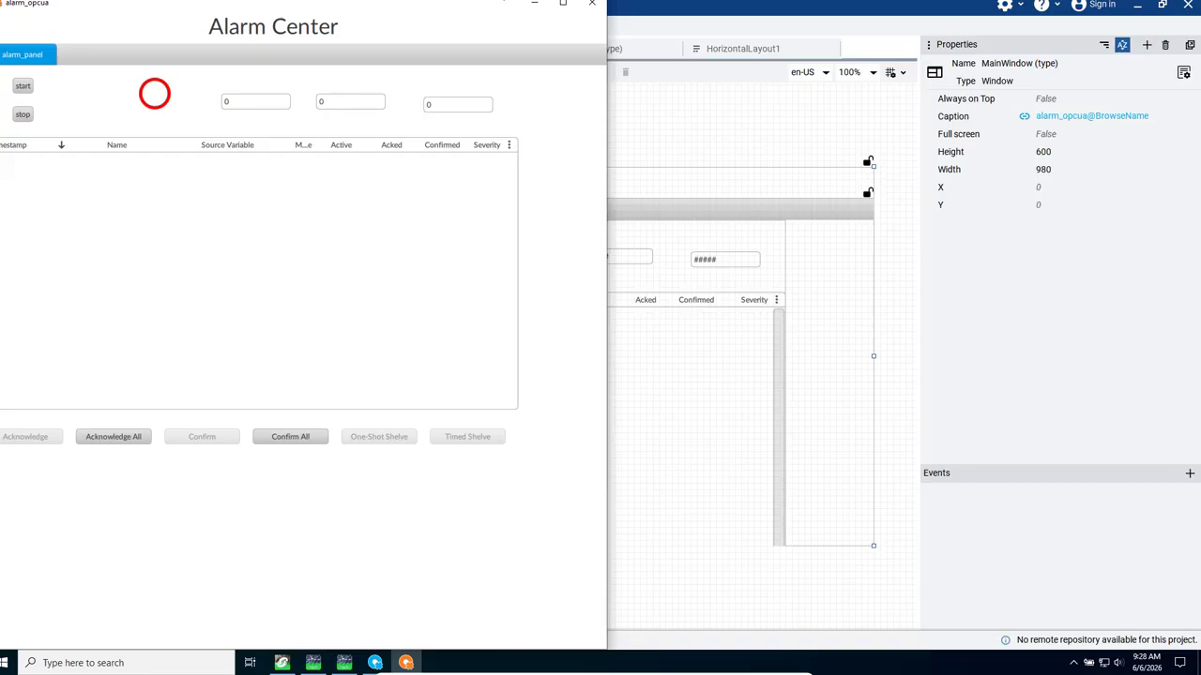
pyautogui.moveTo(481, 11); pyautogui.dragTo(875, 3)
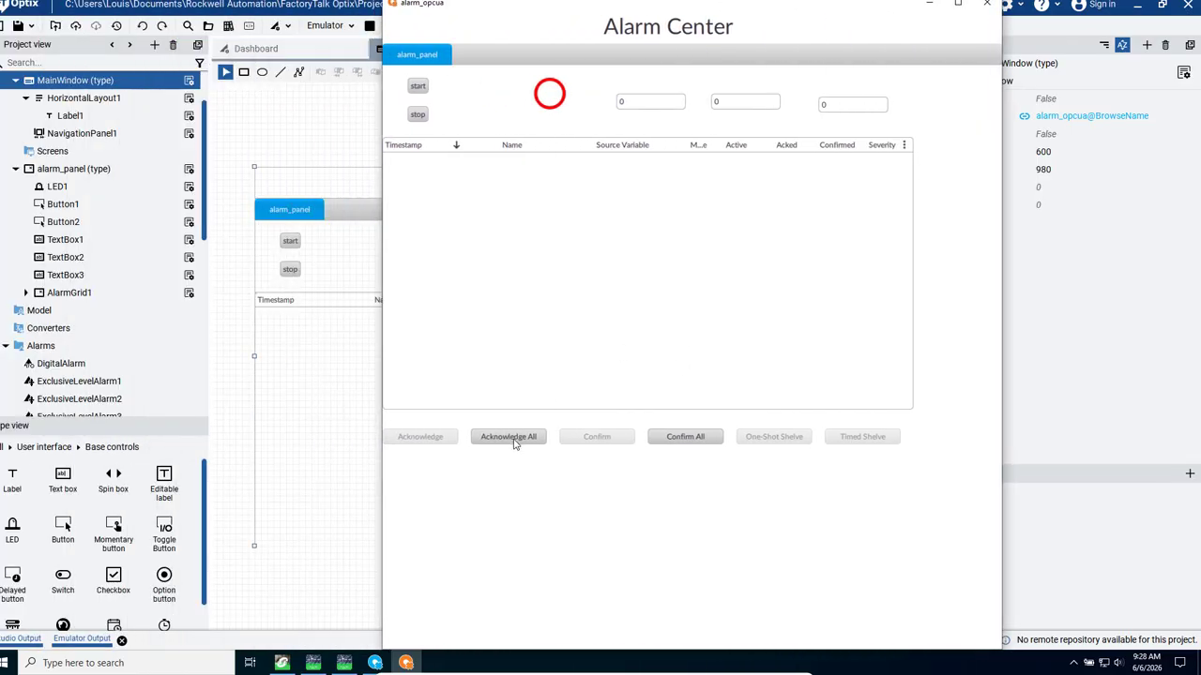
# - Test starting and stopping the process in the runtime, trying to confirm all alarms while it runs
pyautogui.click(417, 88)
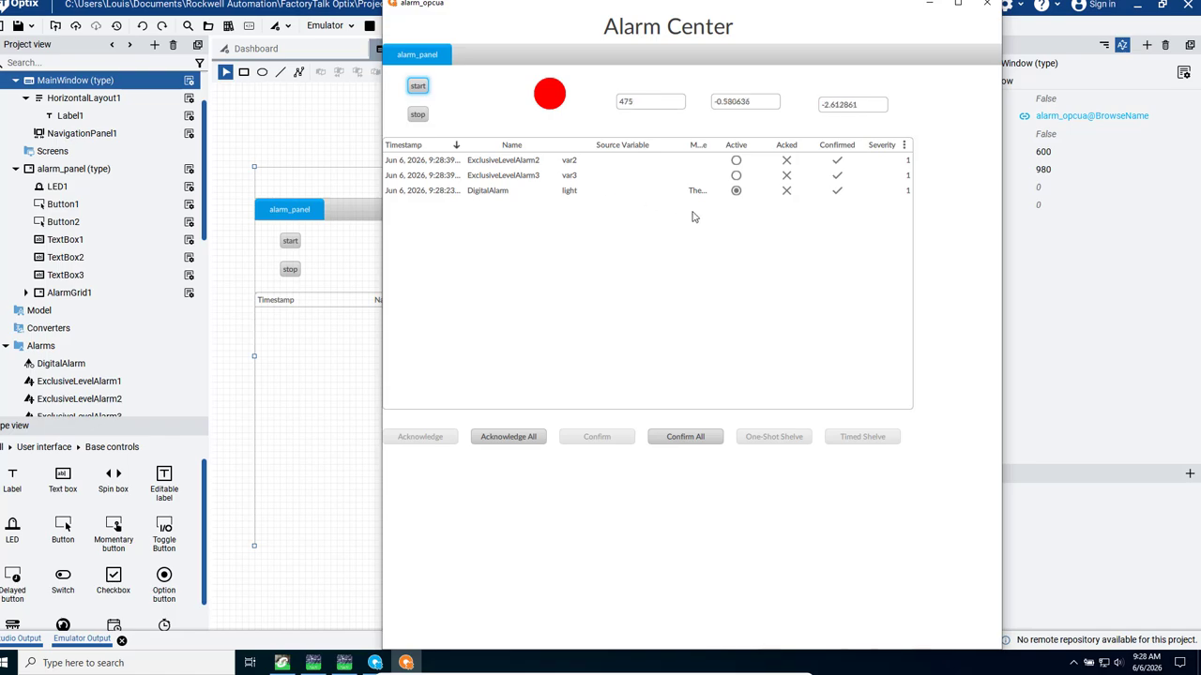
pyautogui.click(684, 439)
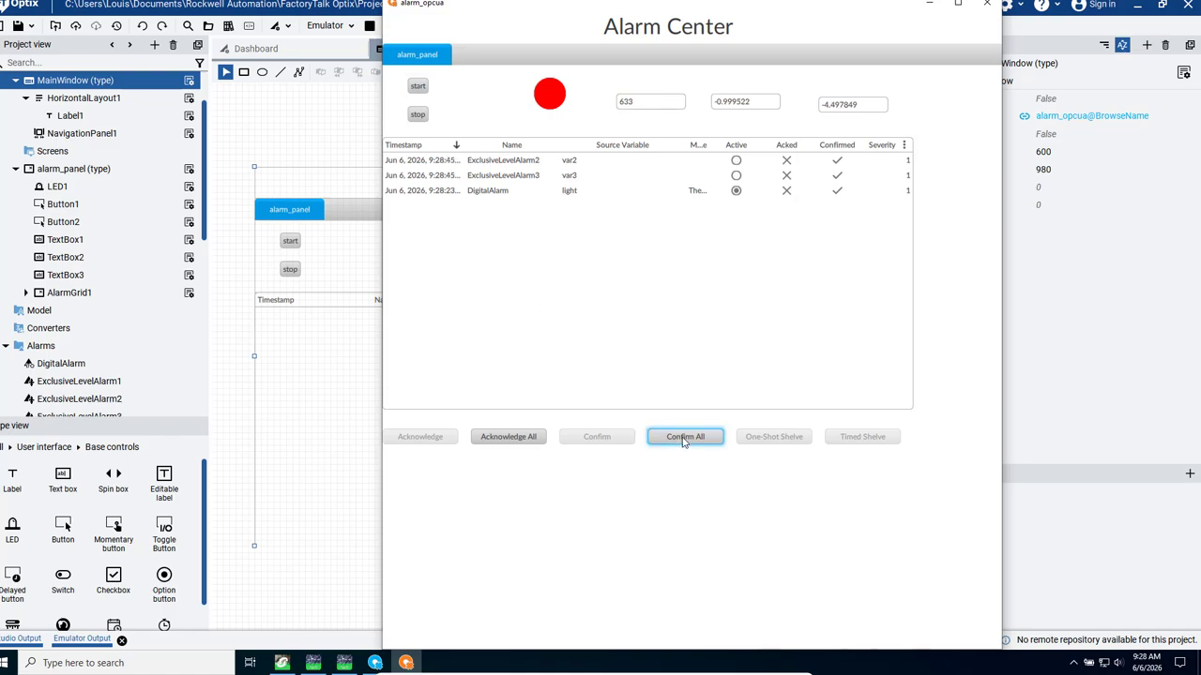
pyautogui.click(418, 115)
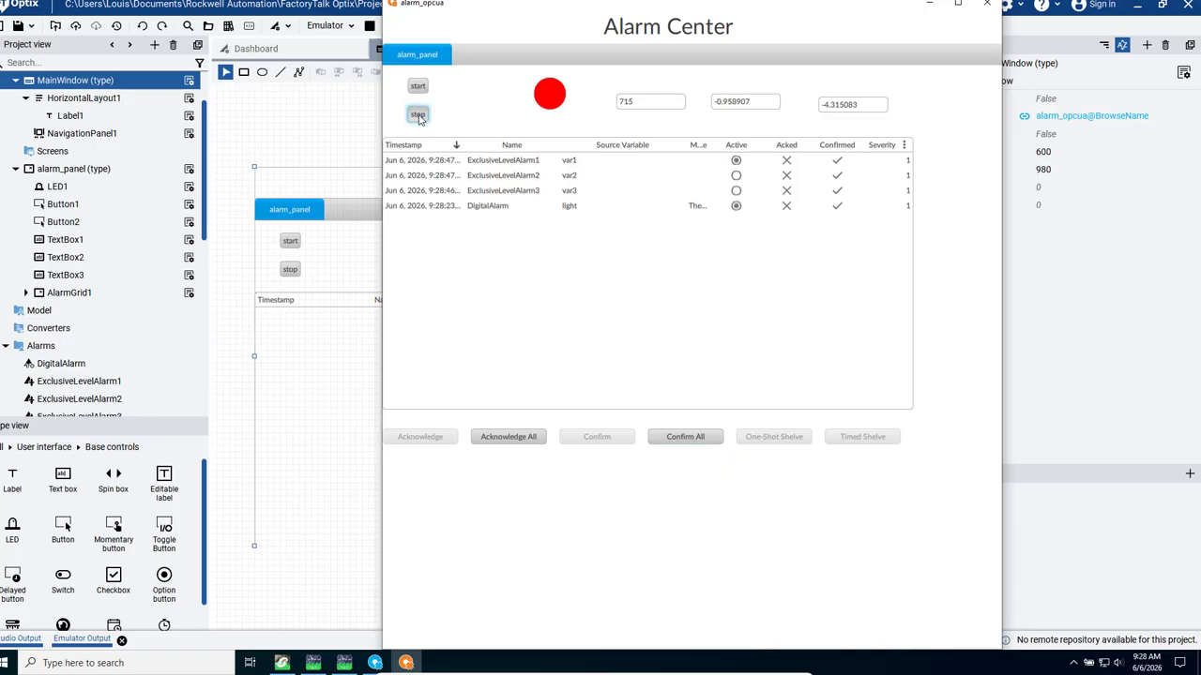
pyautogui.click(418, 114)
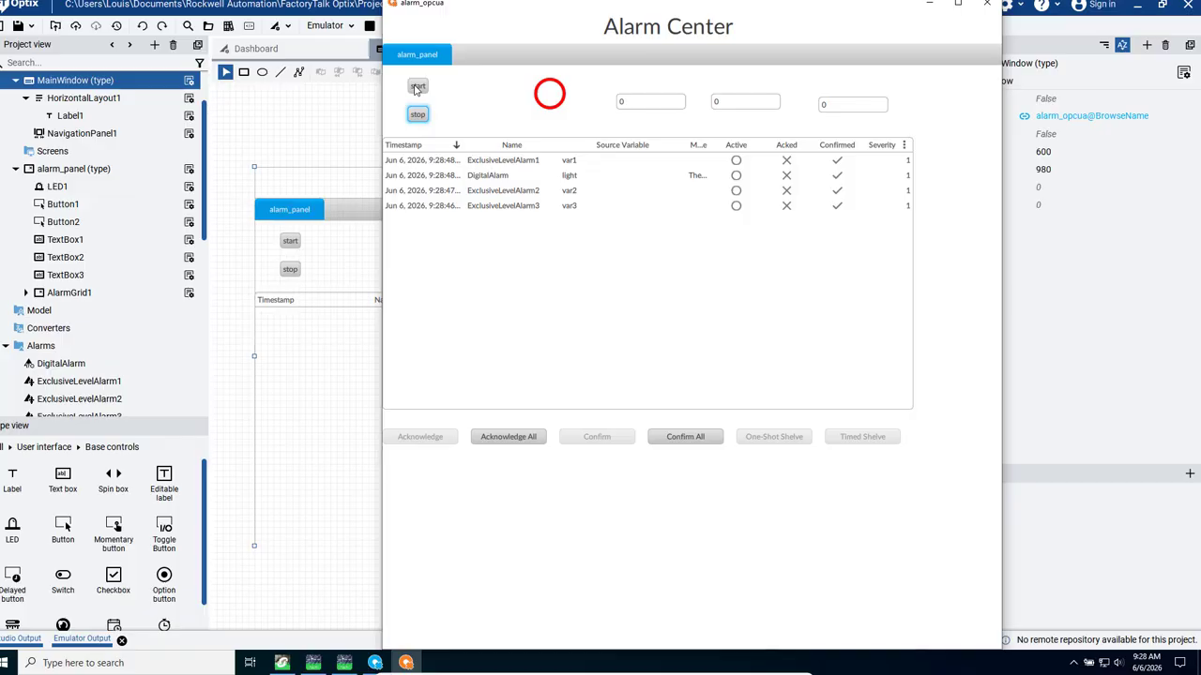
# - Start the process again and try to confirm all alarms and one-shot shelve them without acknowledging them
pyautogui.click(417, 86)
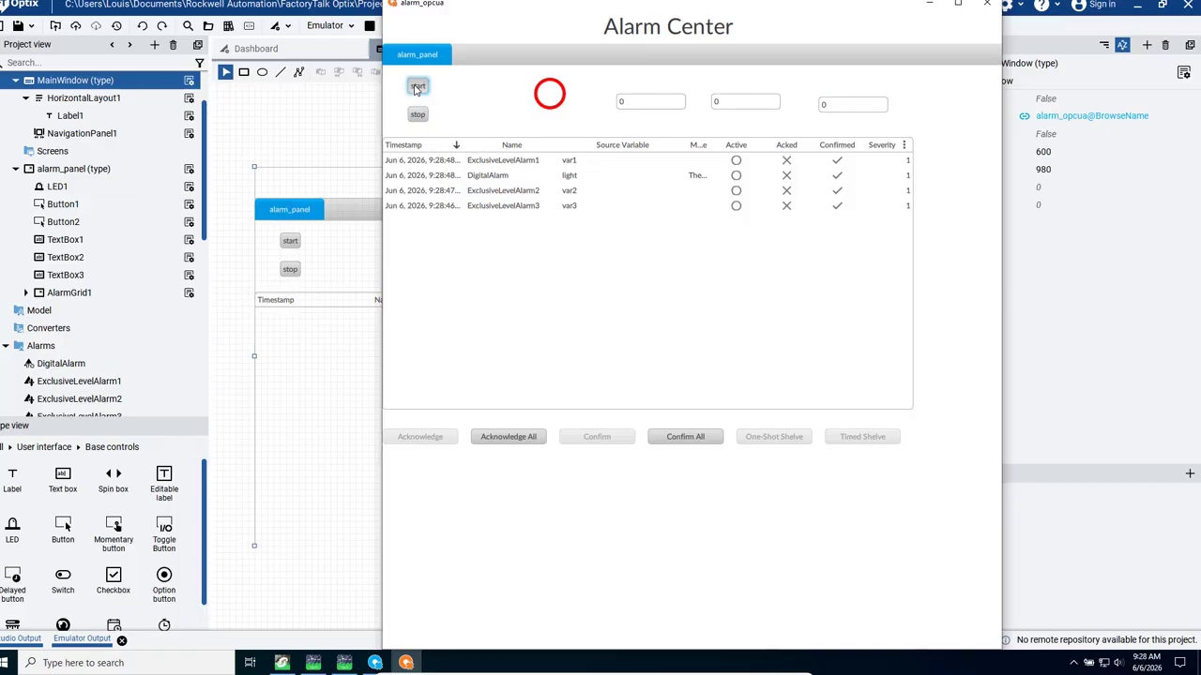
pyautogui.click(688, 439)
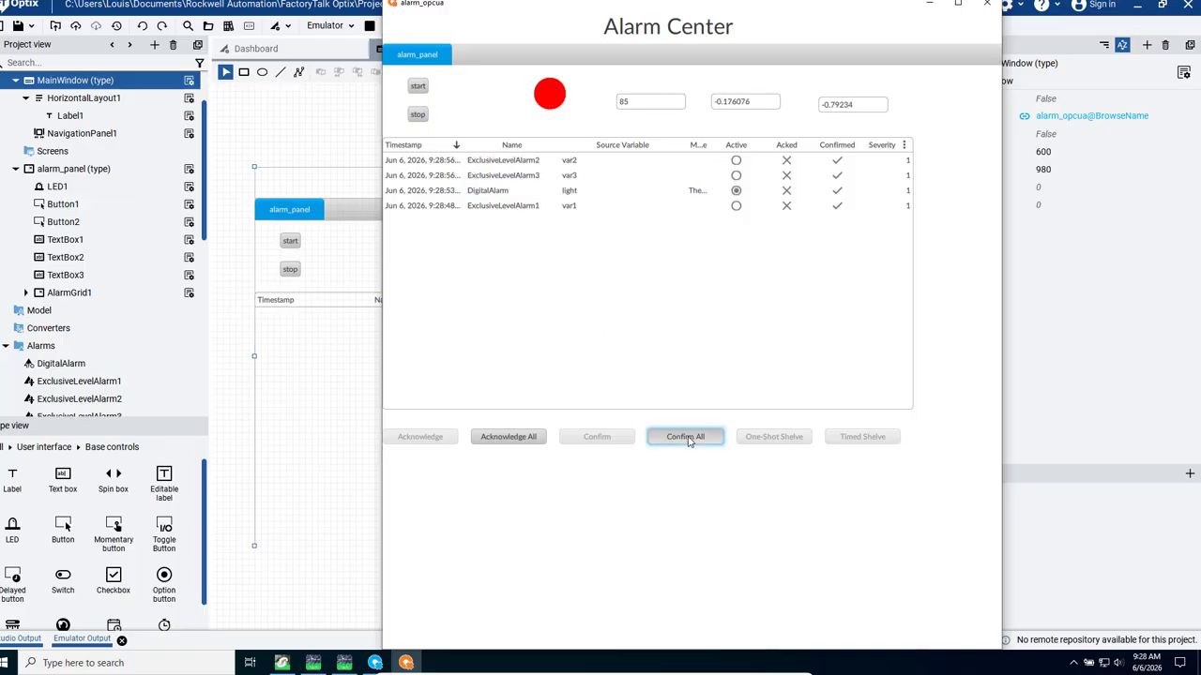
pyautogui.click(773, 436)
# - Stop the process and clear the alarm grid by acknowledging and confirming all alarms
pyautogui.click(417, 116)
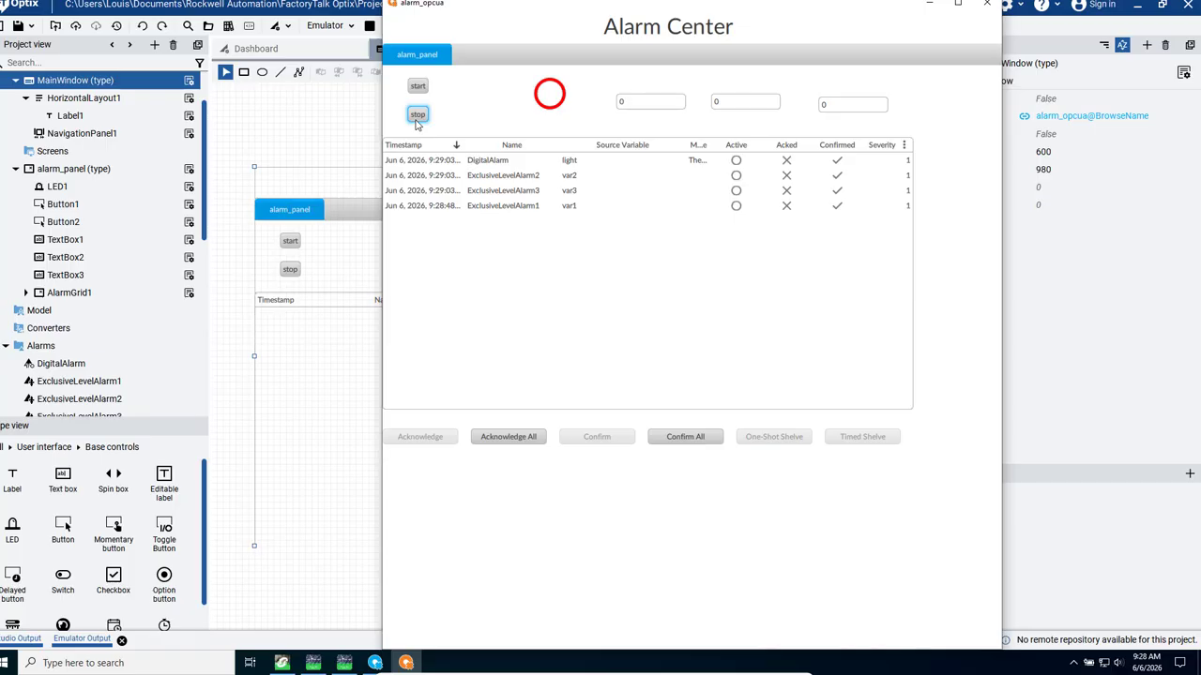
pyautogui.click(501, 437)
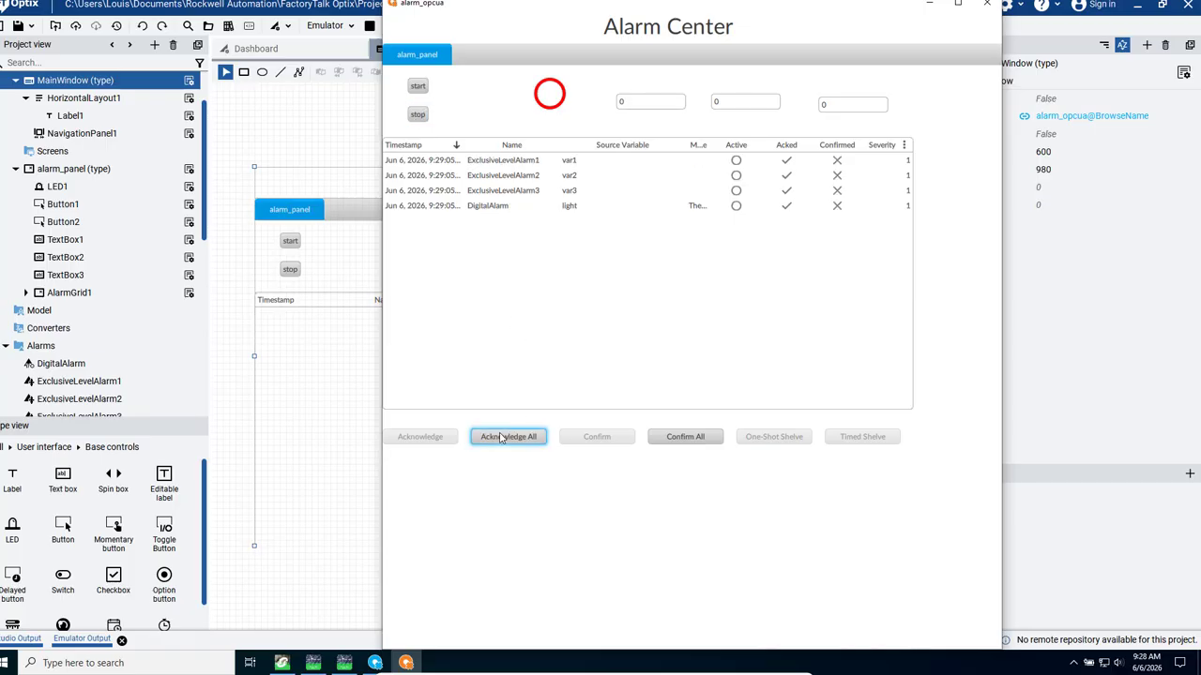
pyautogui.click(686, 438)
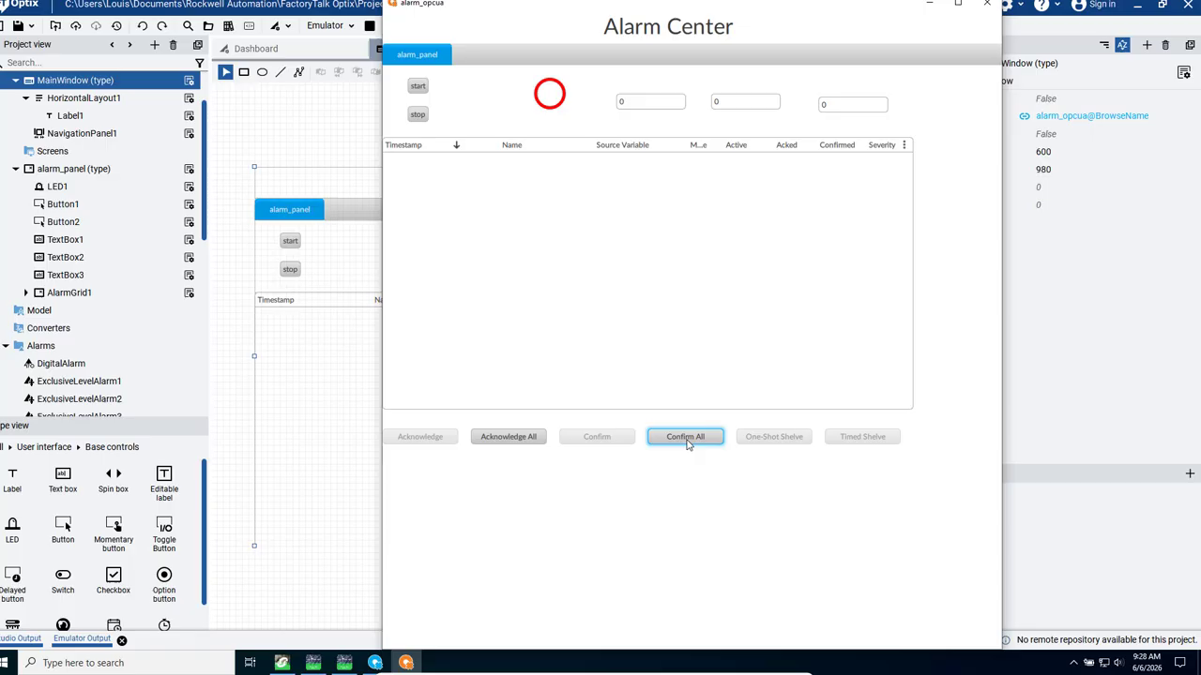
# - Test the start and stop controls in quick succession, leaving the process running to generate new alarms
pyautogui.click(419, 90)
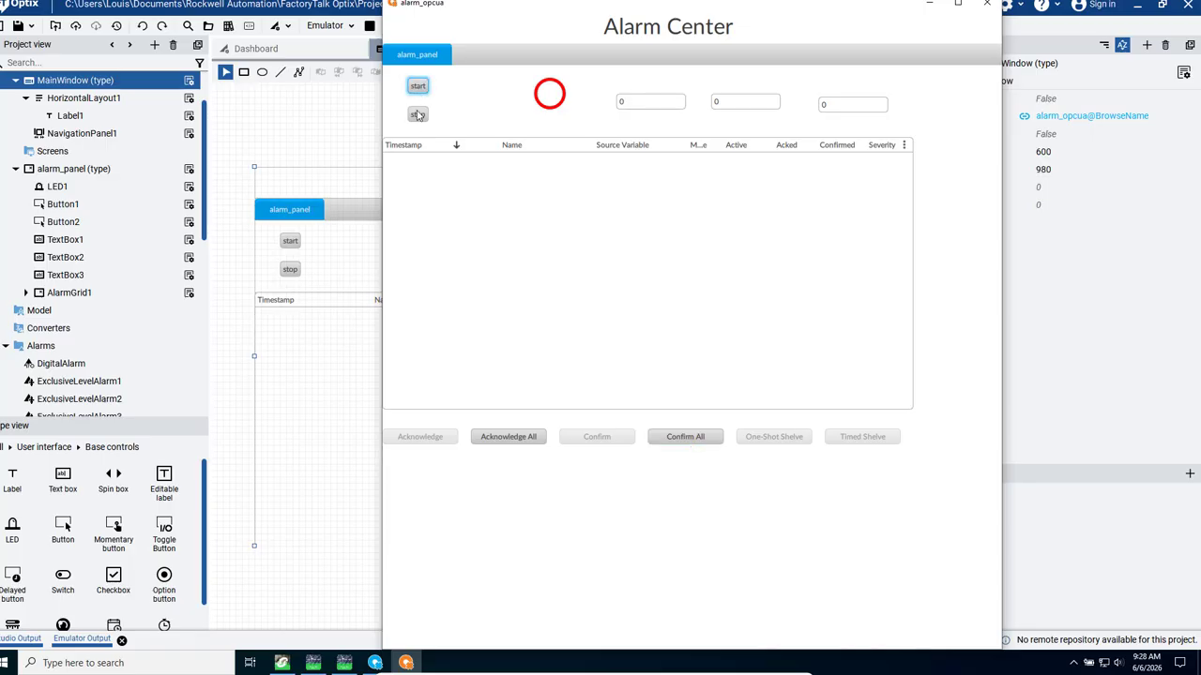
pyautogui.click(418, 114)
pyautogui.click(418, 85)
pyautogui.click(419, 88)
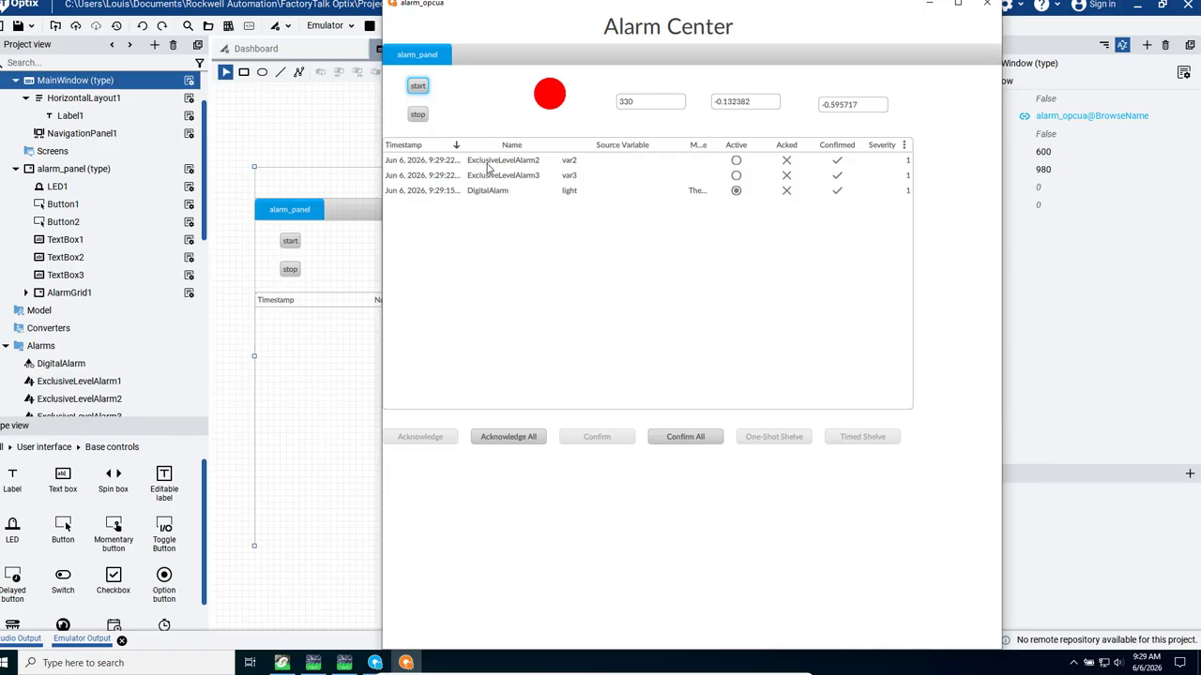
# - Acknowledge and confirm all alarms twice while the process is still running
pyautogui.click(508, 438)
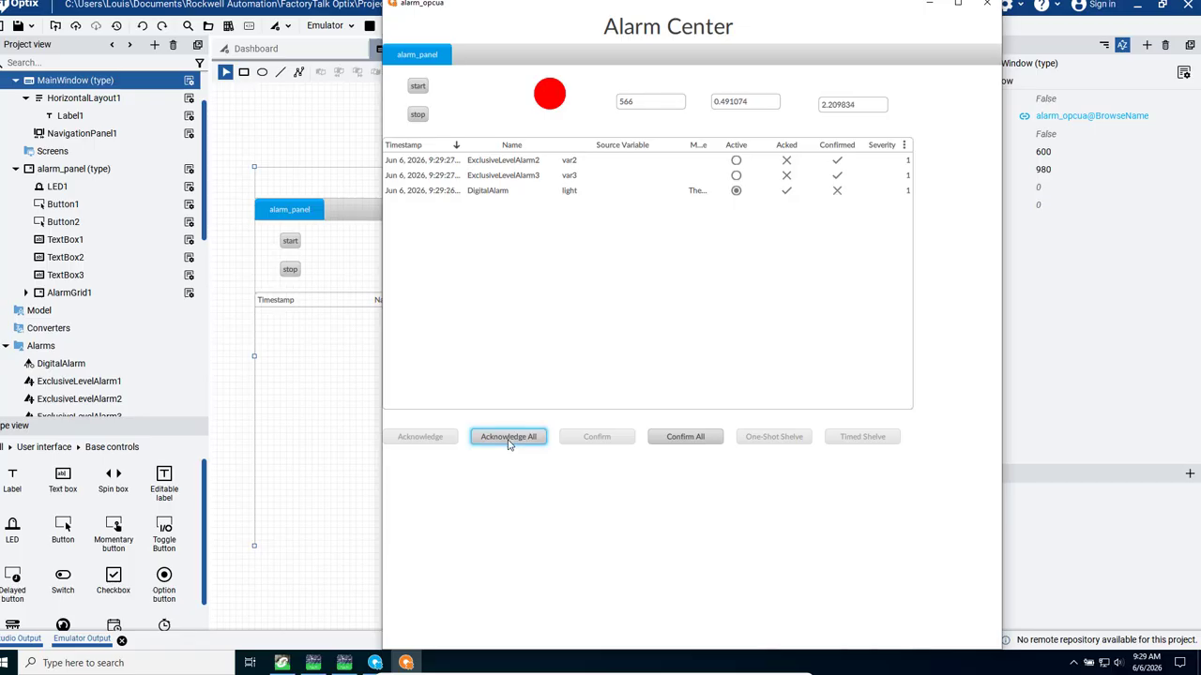
pyautogui.click(686, 437)
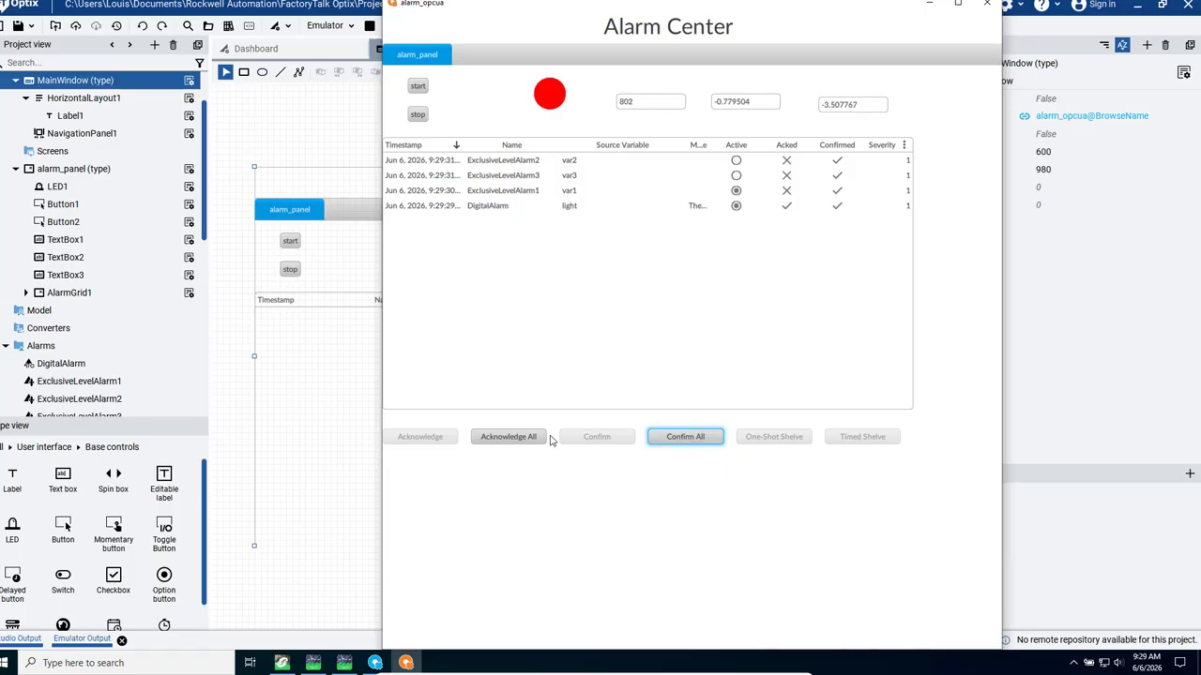
pyautogui.click(502, 441)
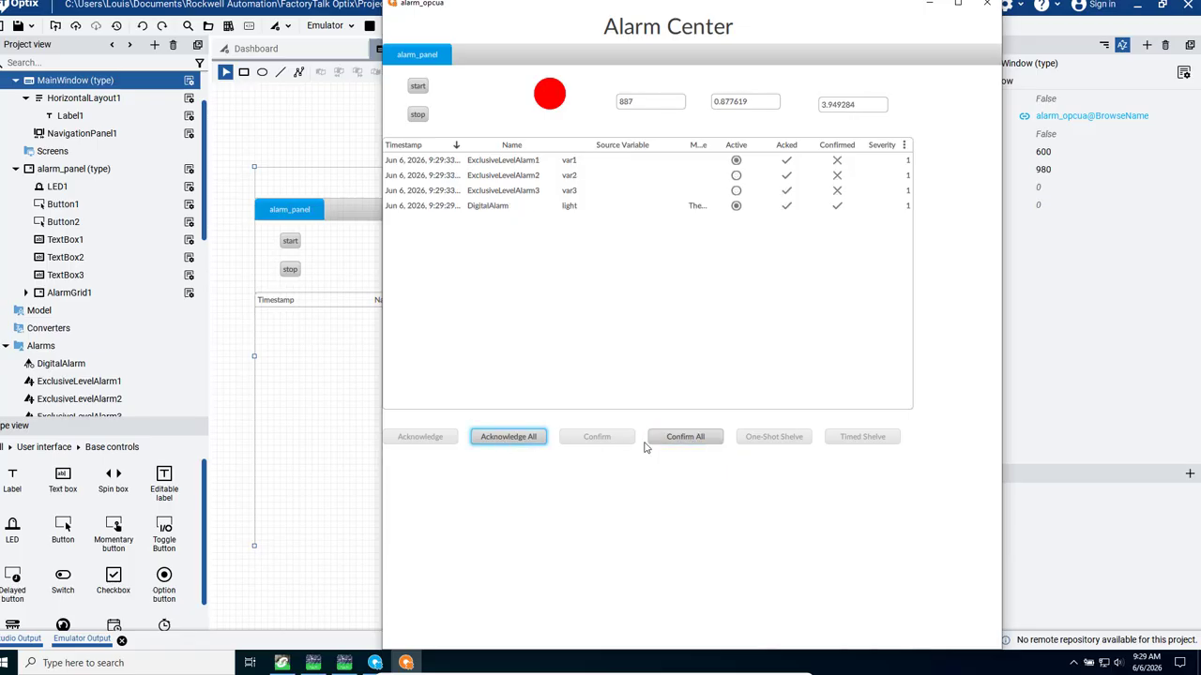
pyautogui.click(690, 438)
# - Stop the process, clearing the remaining alarms with acknowledge and confirm all, and close the runtime window
pyautogui.click(418, 89)
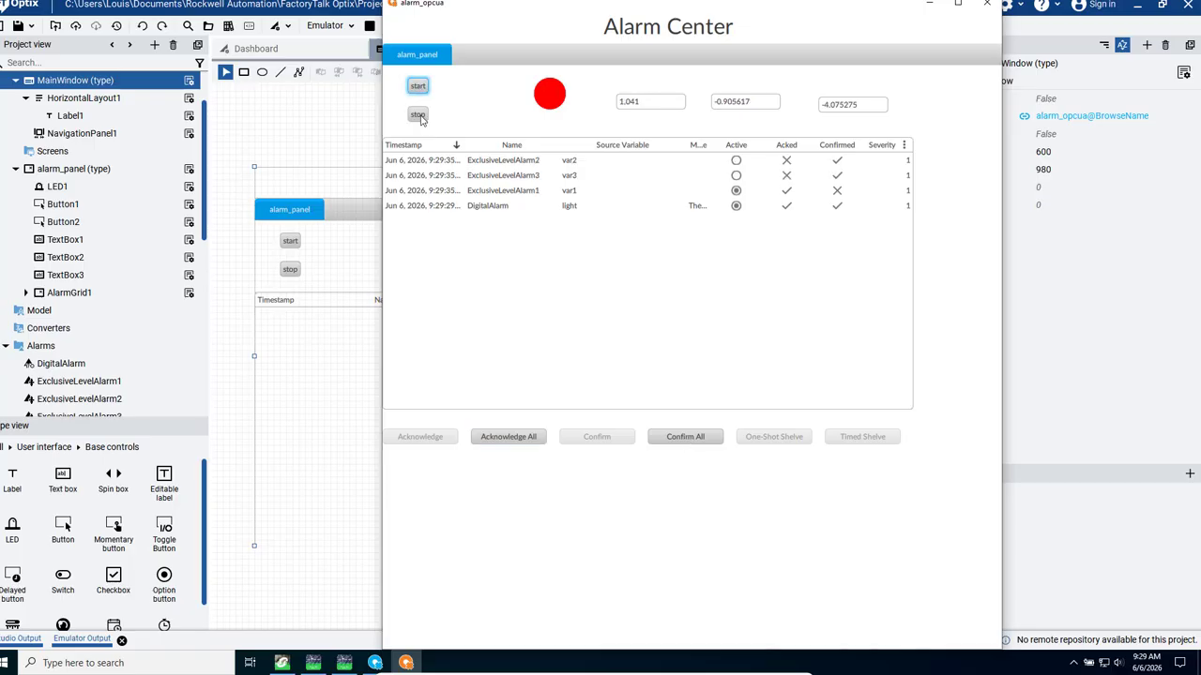
pyautogui.click(418, 115)
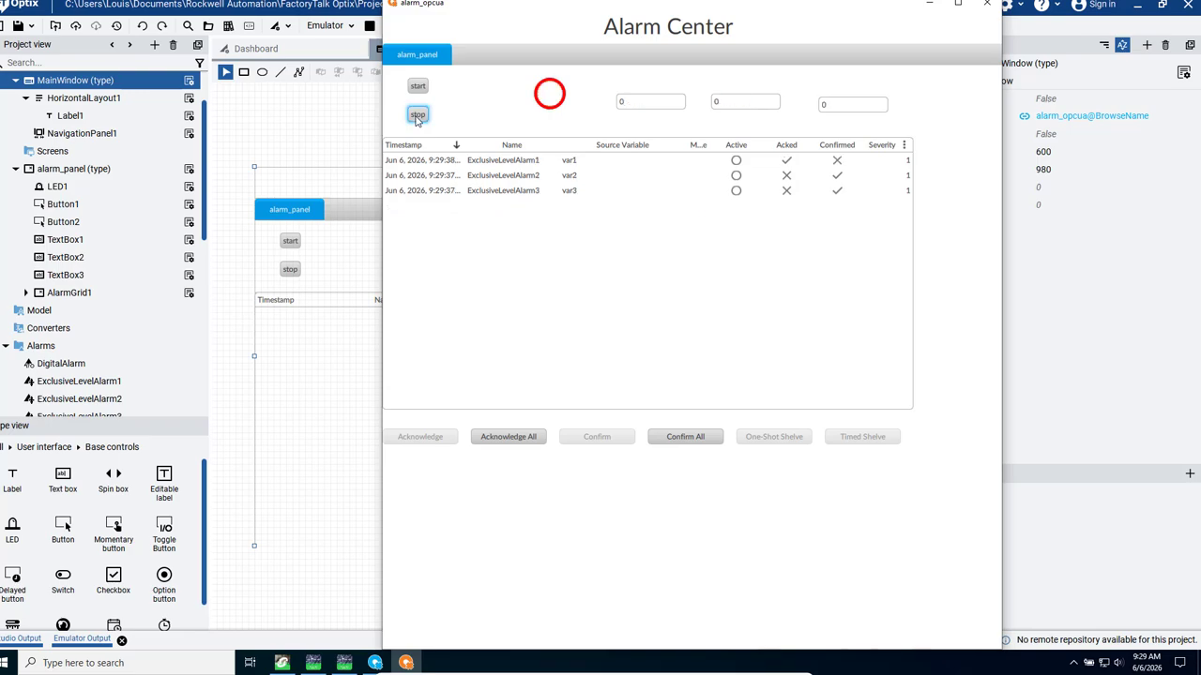
pyautogui.click(513, 438)
pyautogui.click(688, 444)
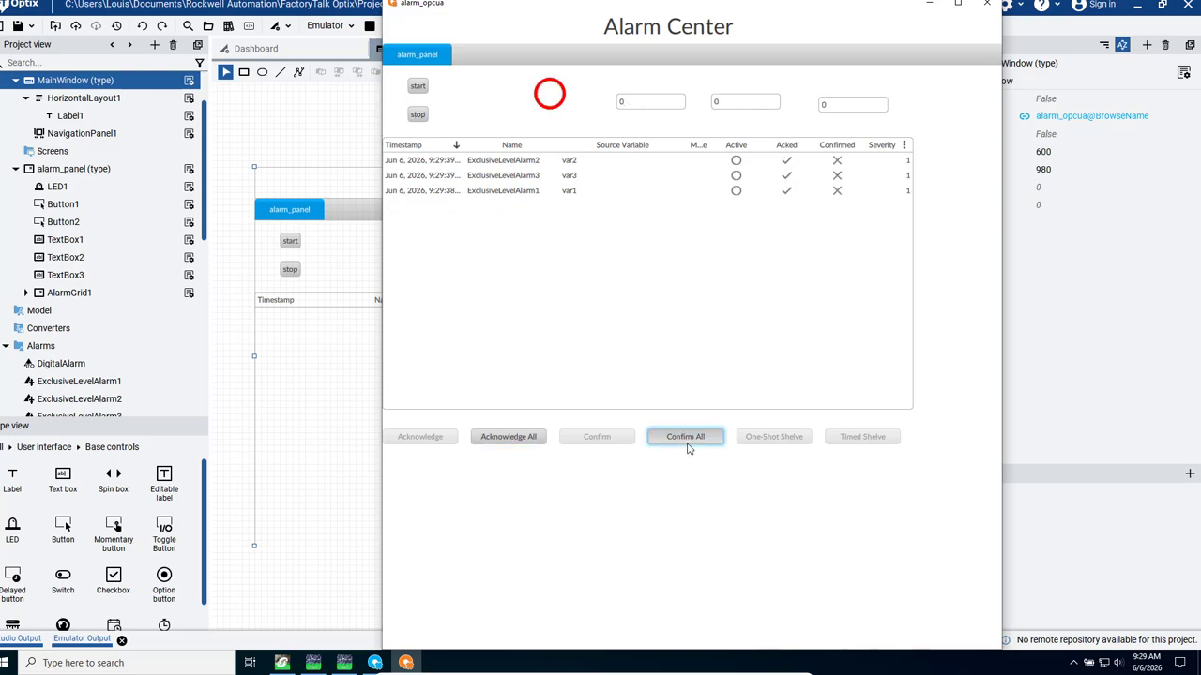
pyautogui.click(987, 4)
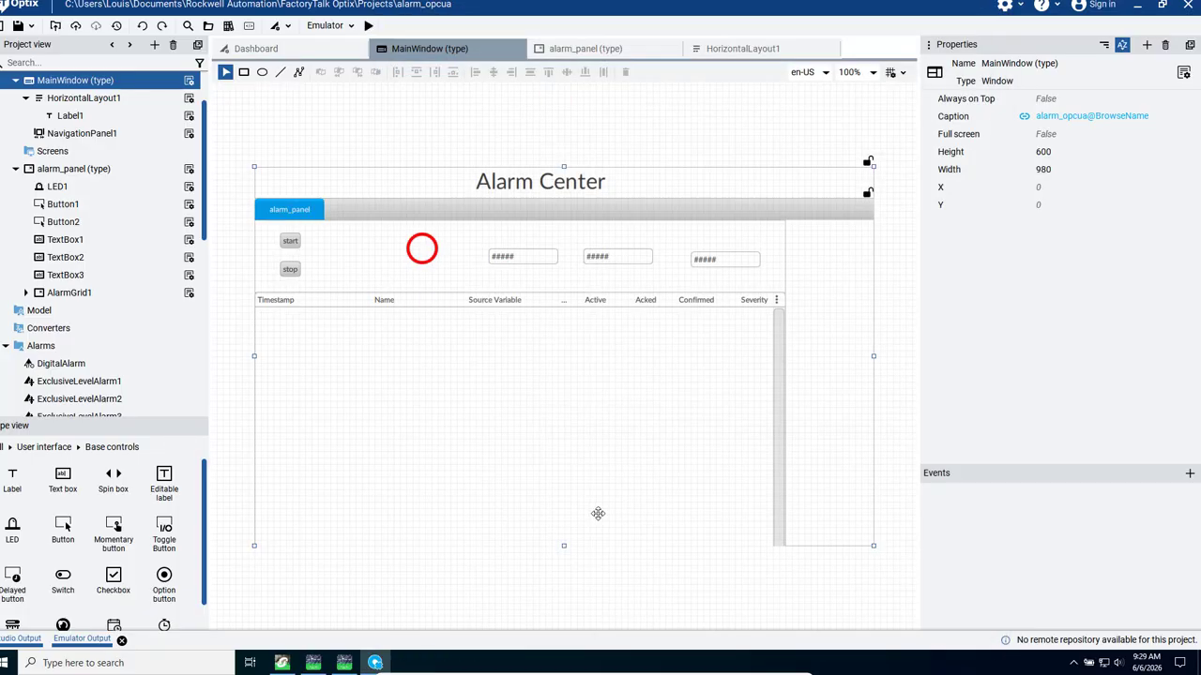
pyautogui.moveTo(788, 665)
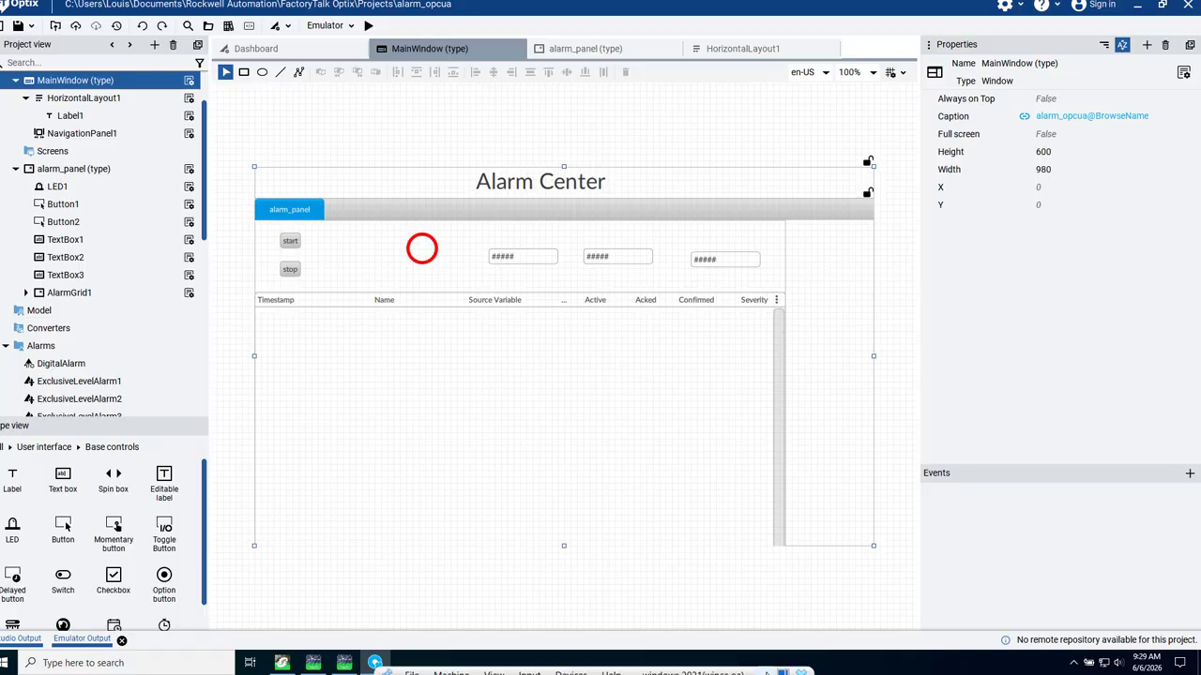